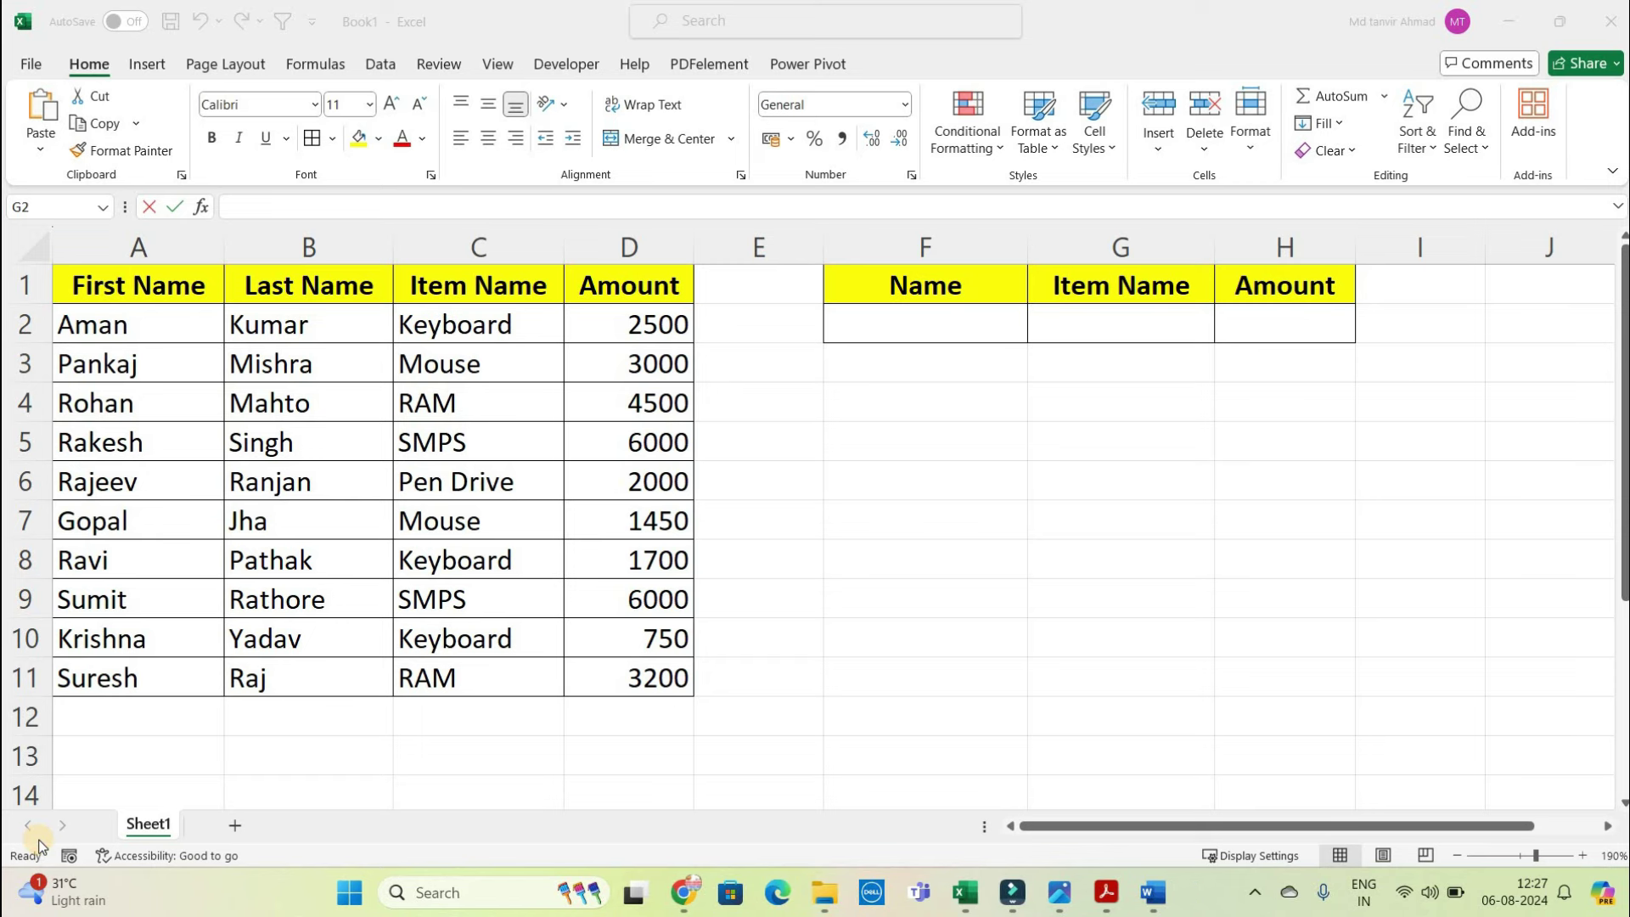
# - Type the first listed person's full name into F2 after checking the first and last names in A2 and B2
pyautogui.click(984, 319)
pyautogui.click(170, 331)
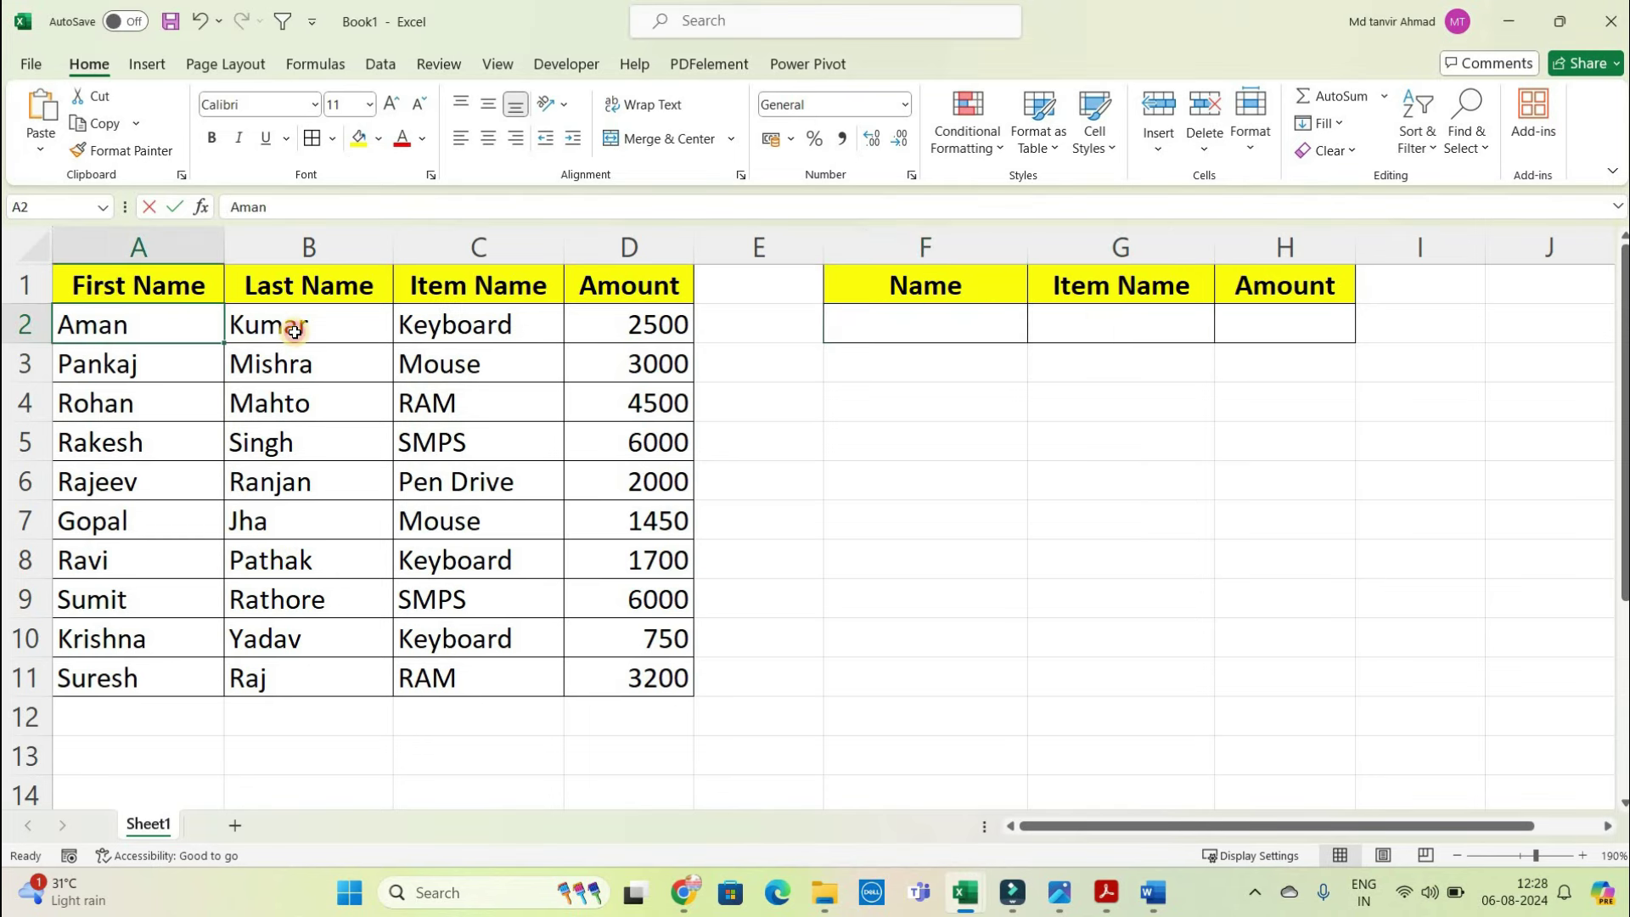
pyautogui.click(293, 332)
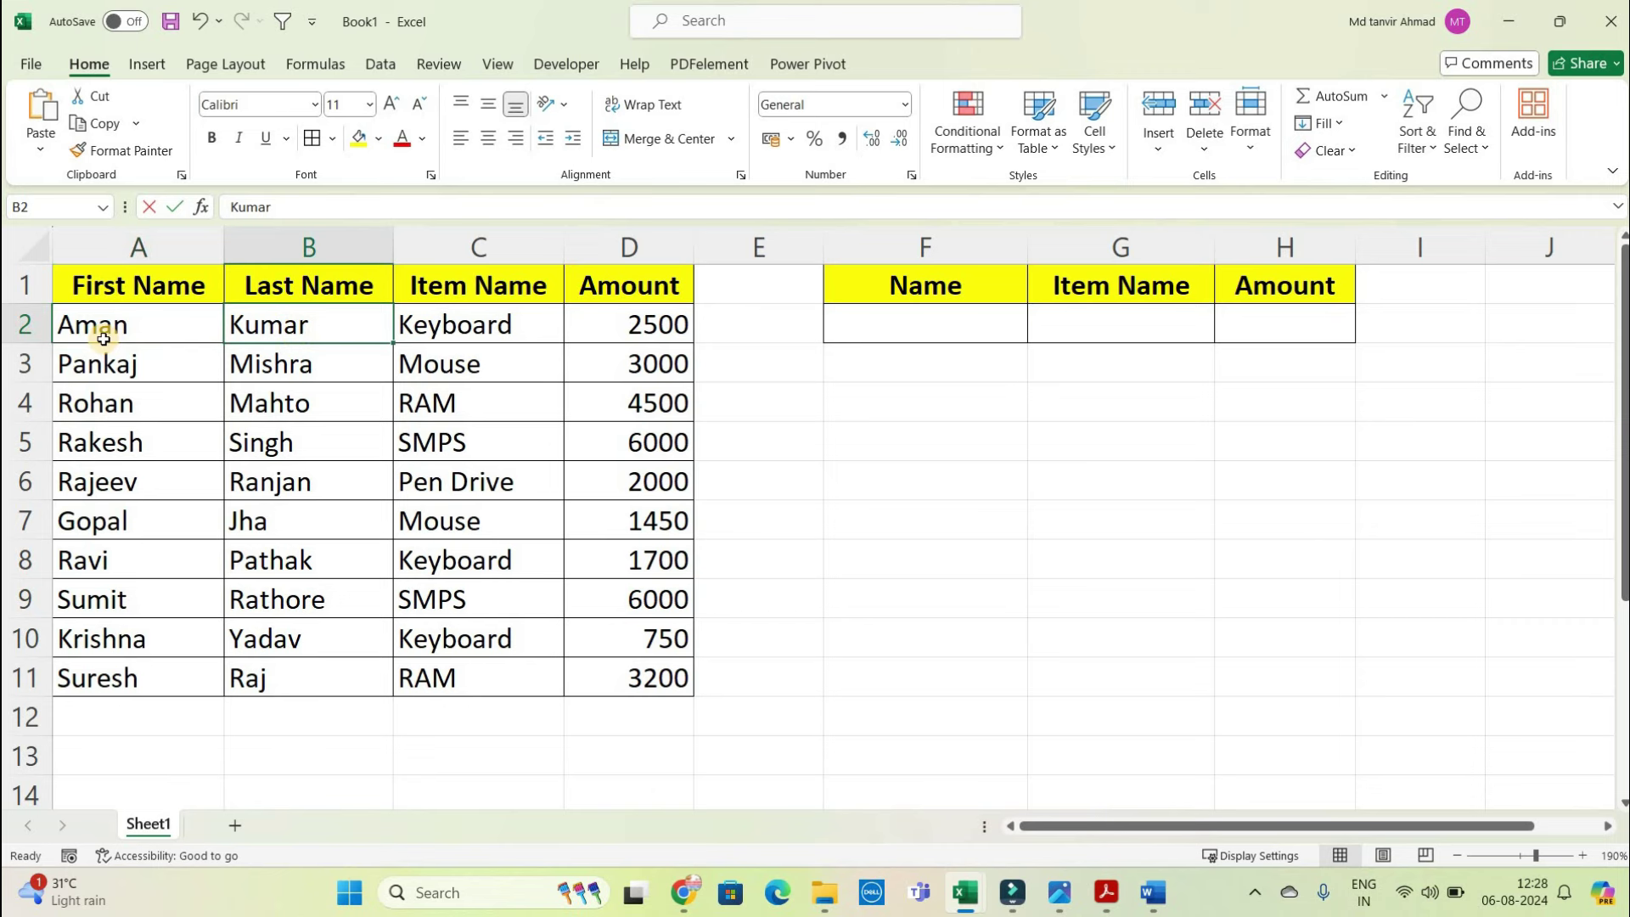
pyautogui.click(949, 340)
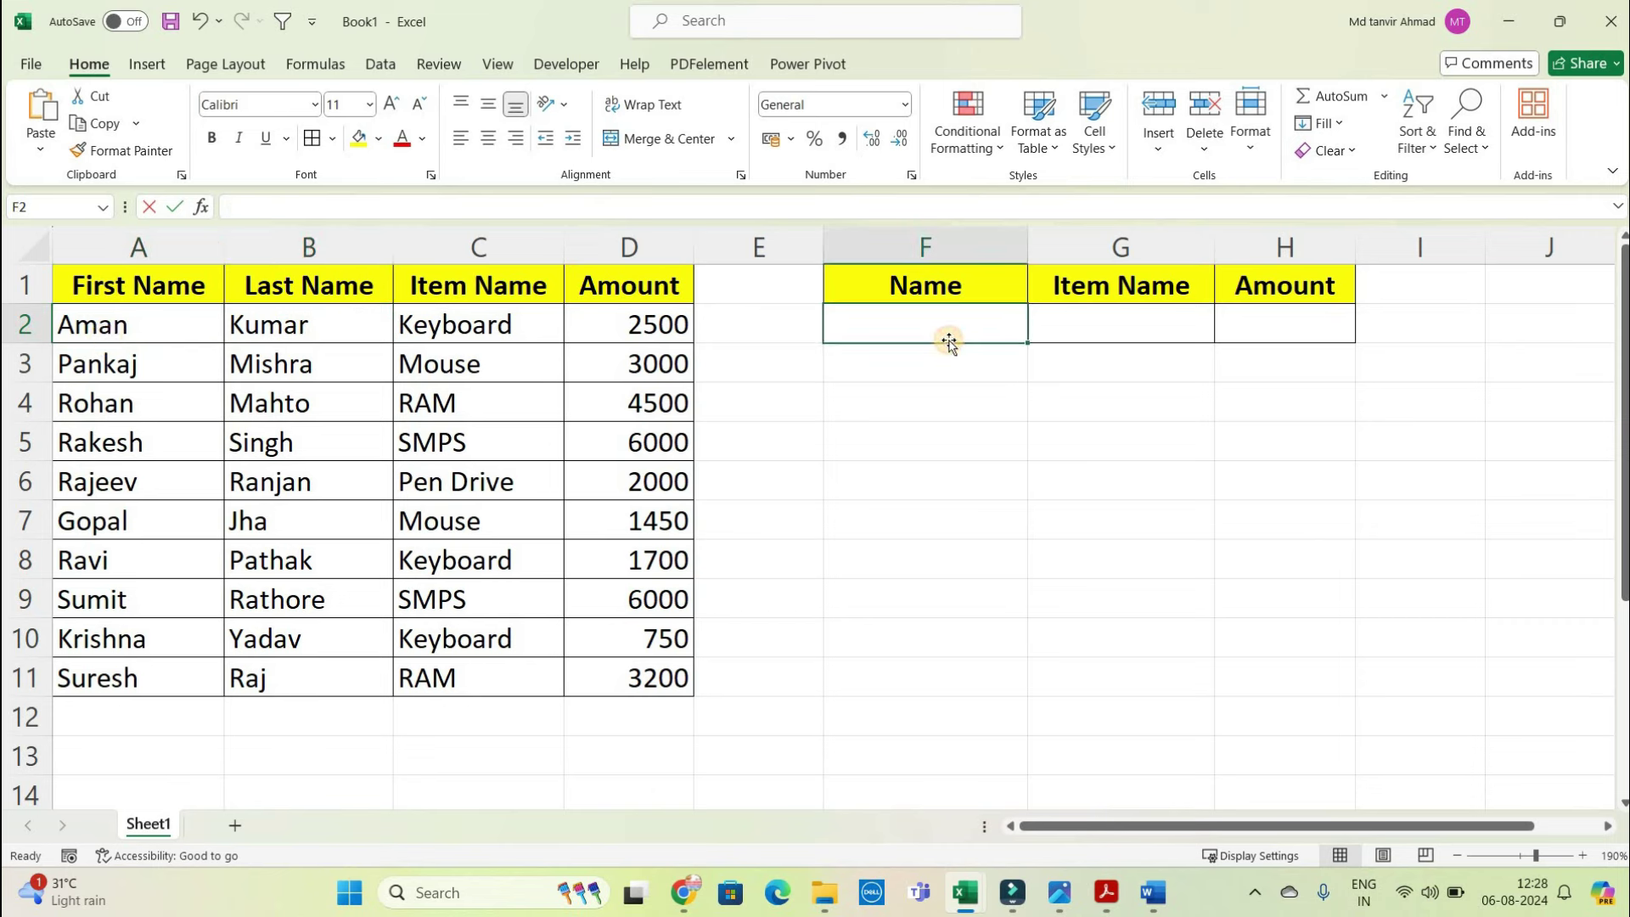
pyautogui.write('Aman Kumar')
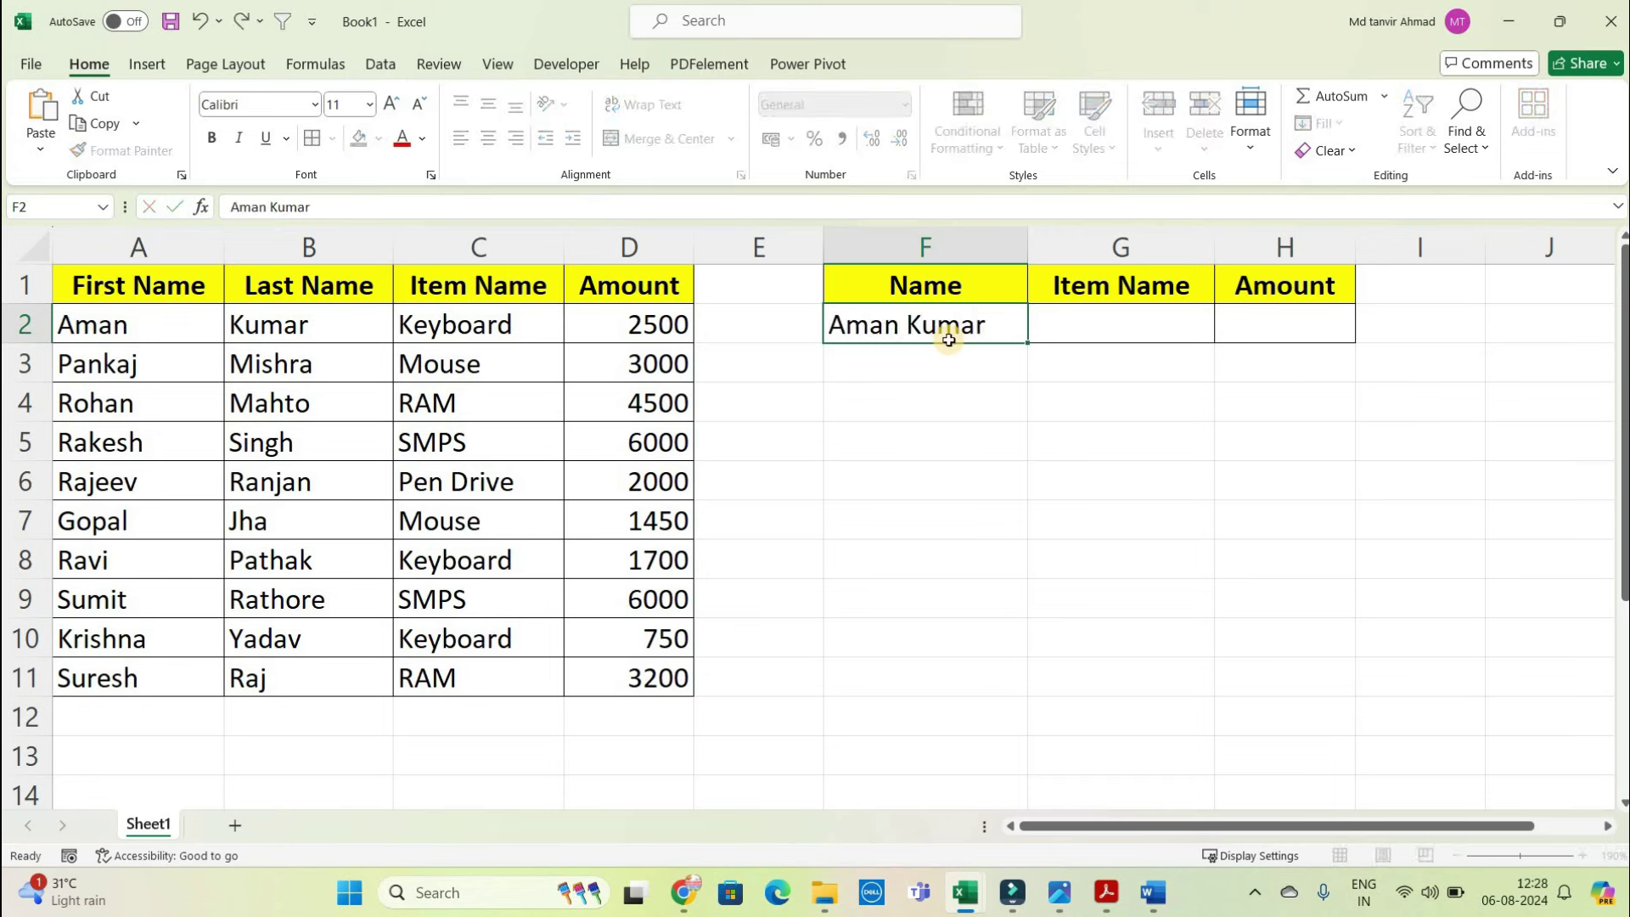
pyautogui.click(1088, 343)
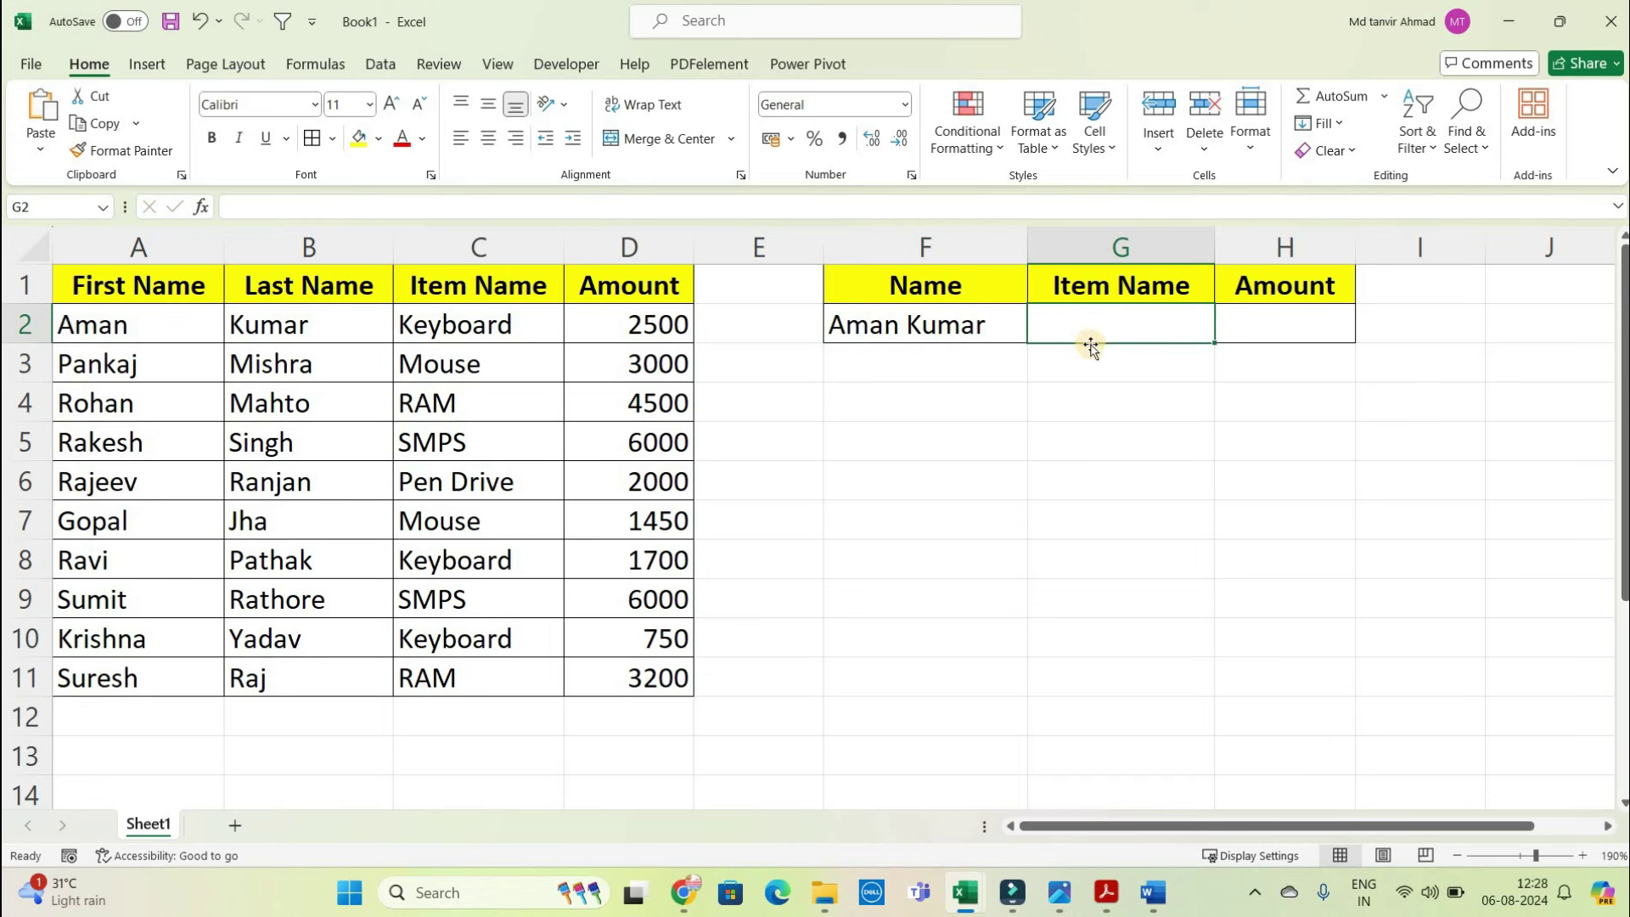
# - Review the first and last name columns A2:B6, then clear the typed name from F2
pyautogui.click(1272, 332)
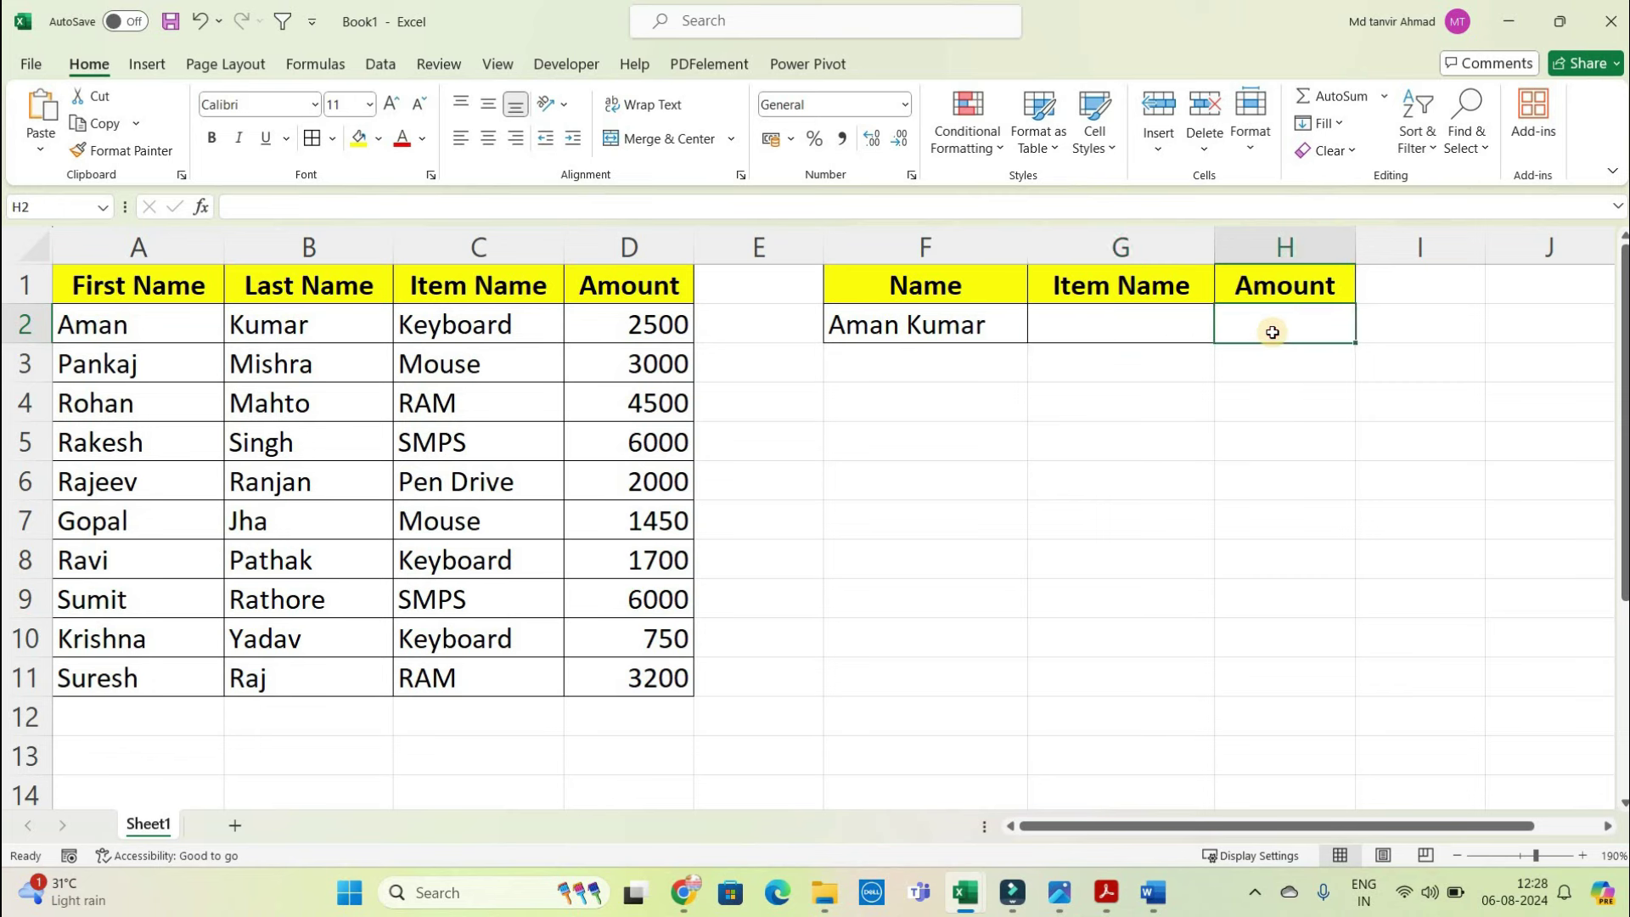
pyautogui.click(923, 319)
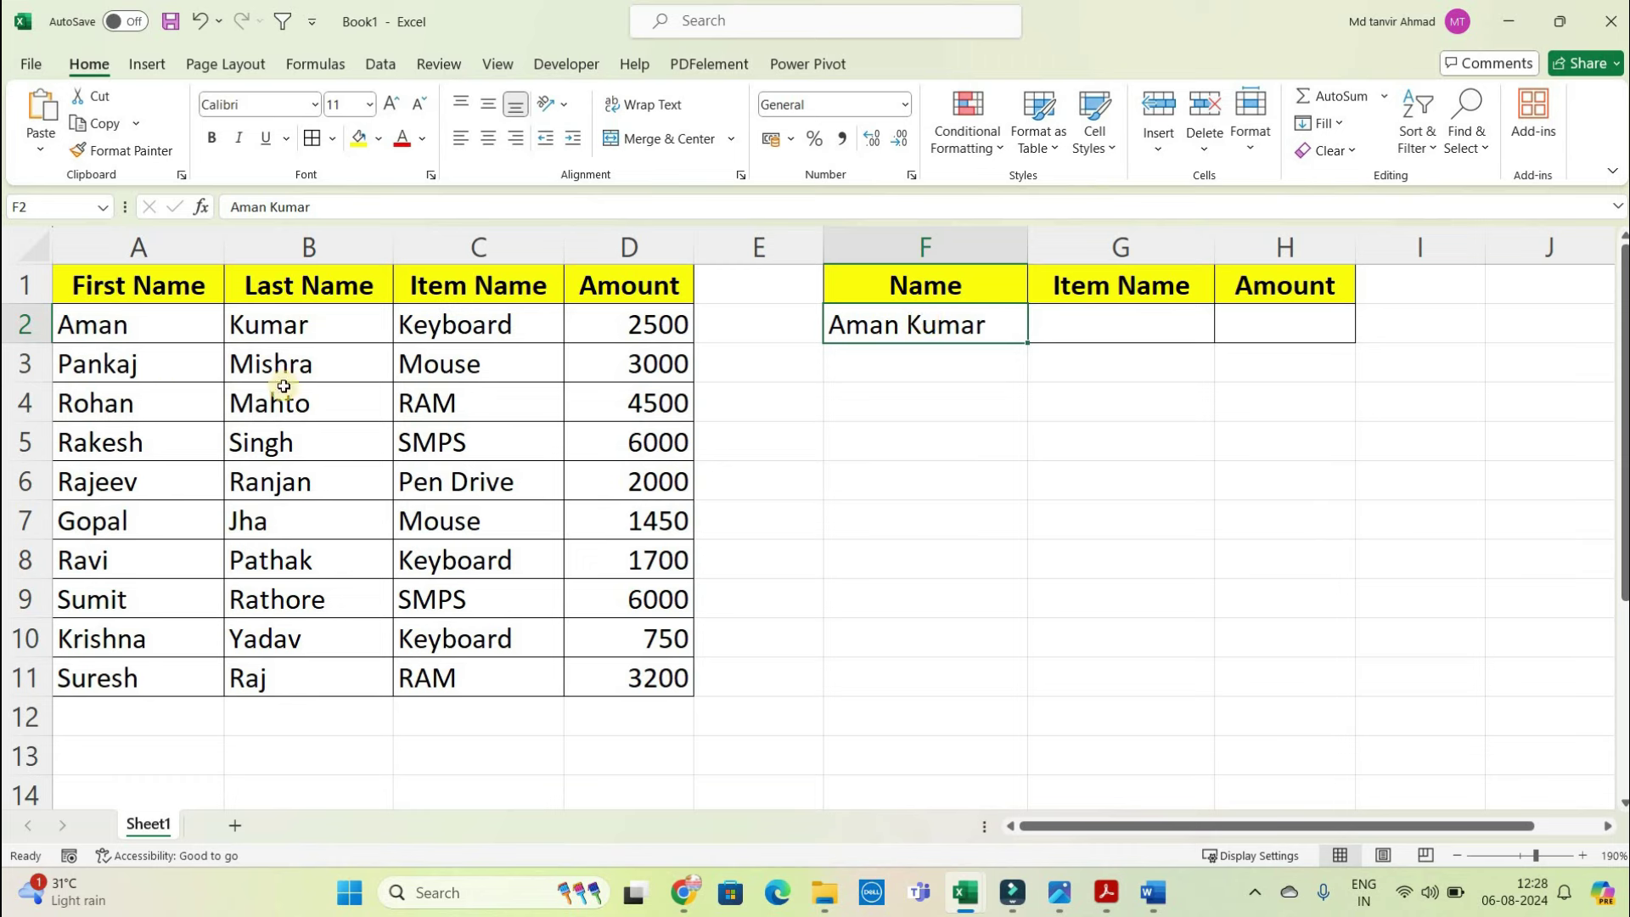
pyautogui.click(113, 337)
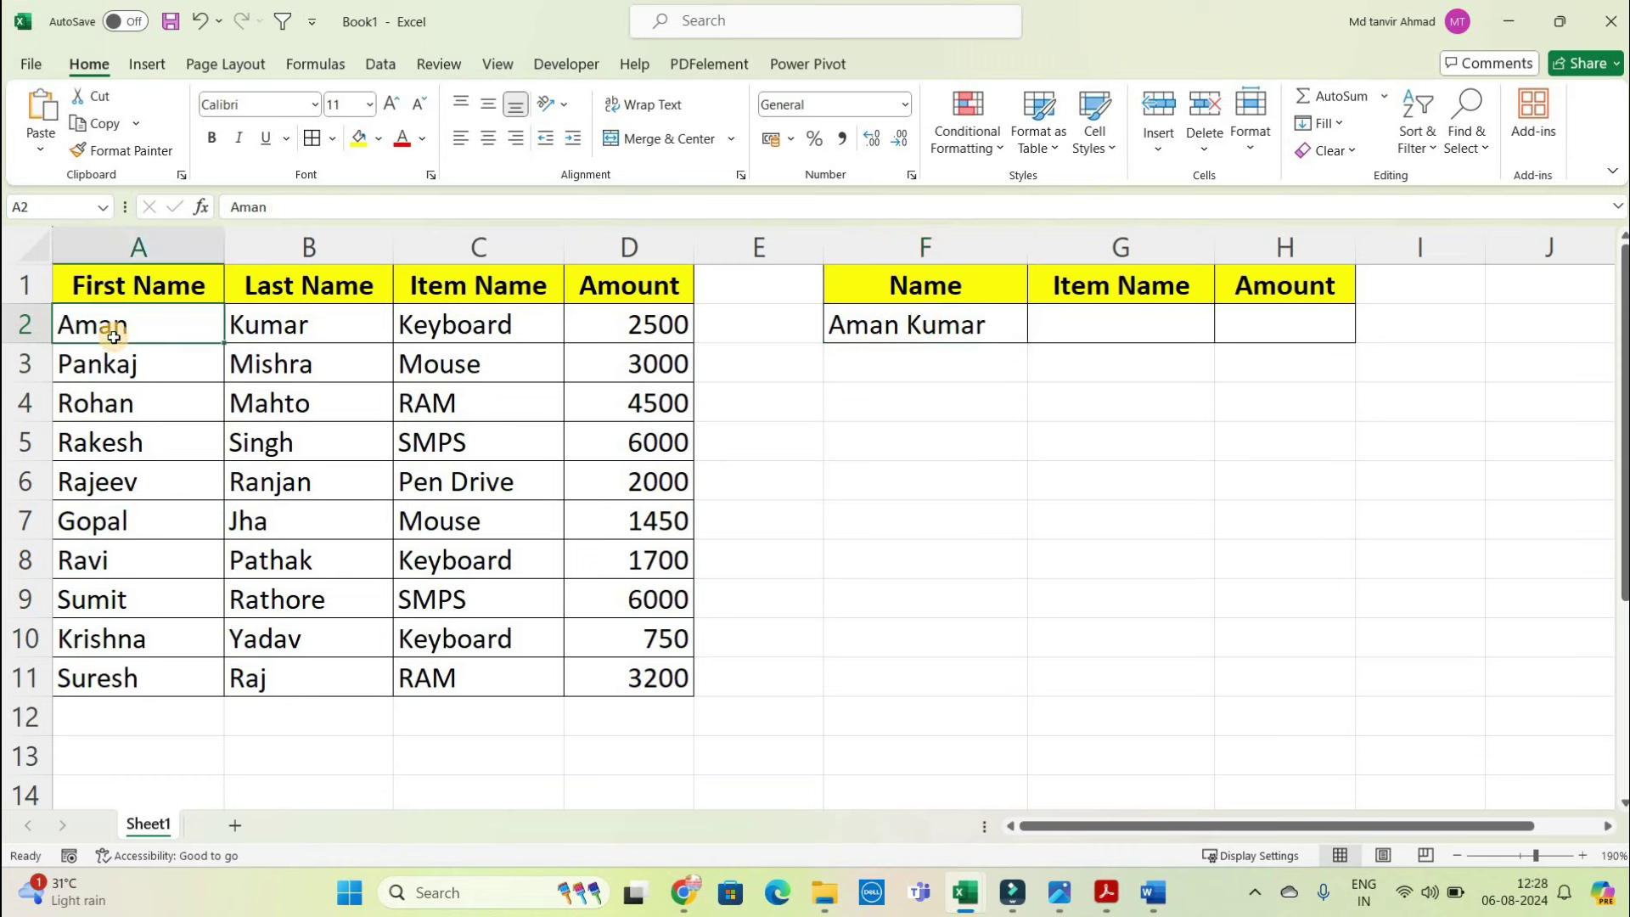
pyautogui.moveTo(113, 337); pyautogui.dragTo(114, 482)
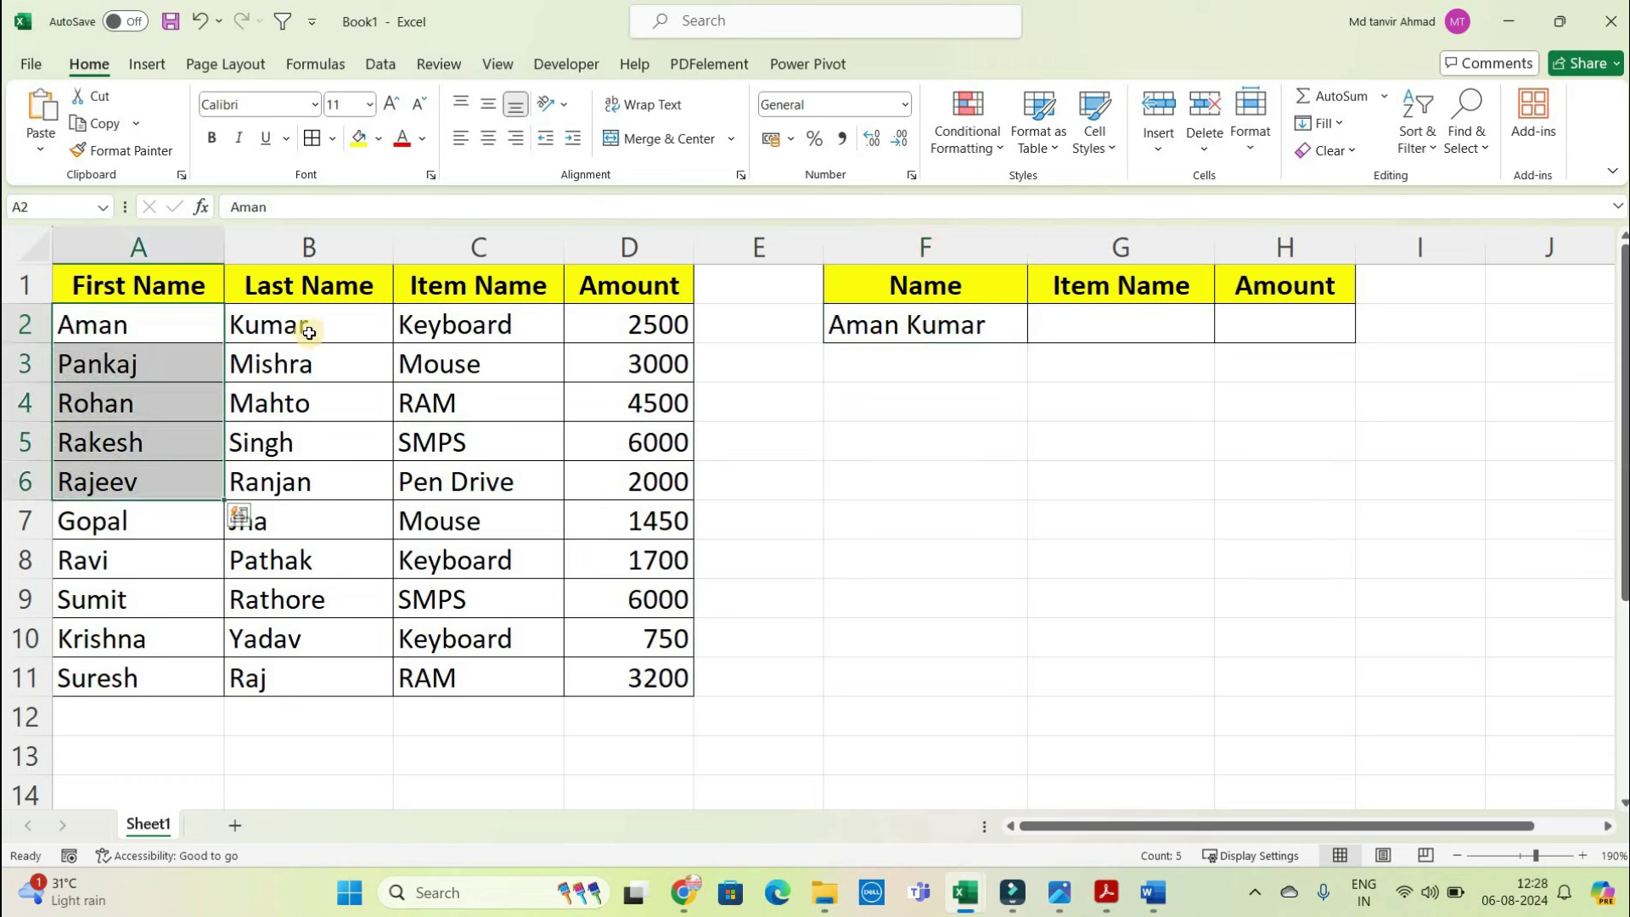
pyautogui.moveTo(309, 333); pyautogui.dragTo(292, 476)
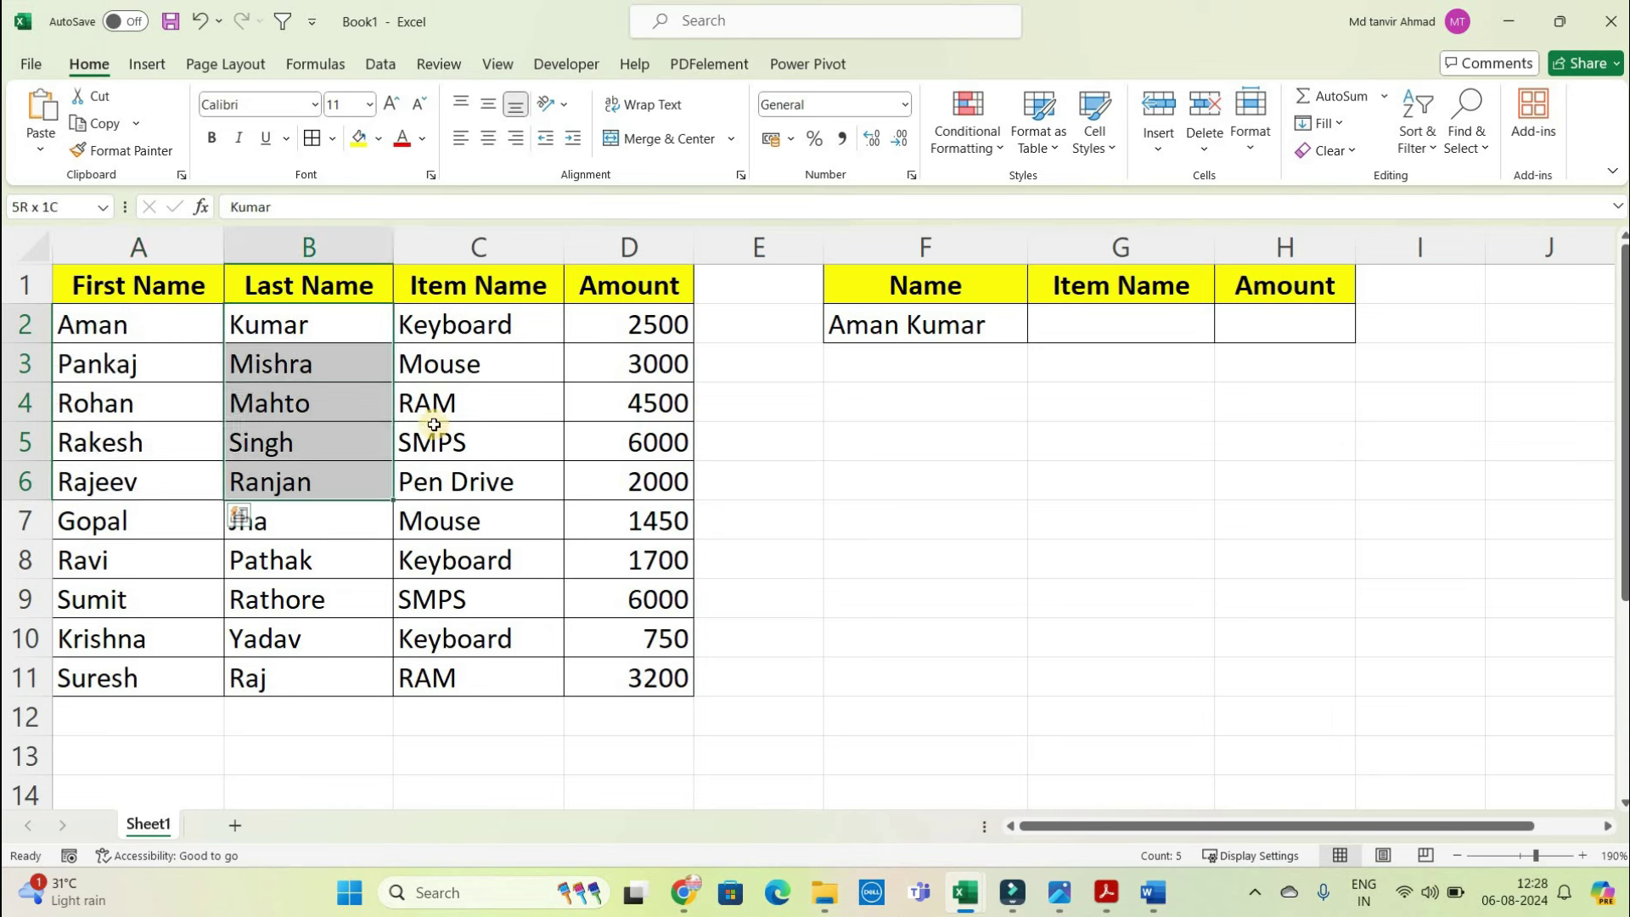
pyautogui.click(1013, 329)
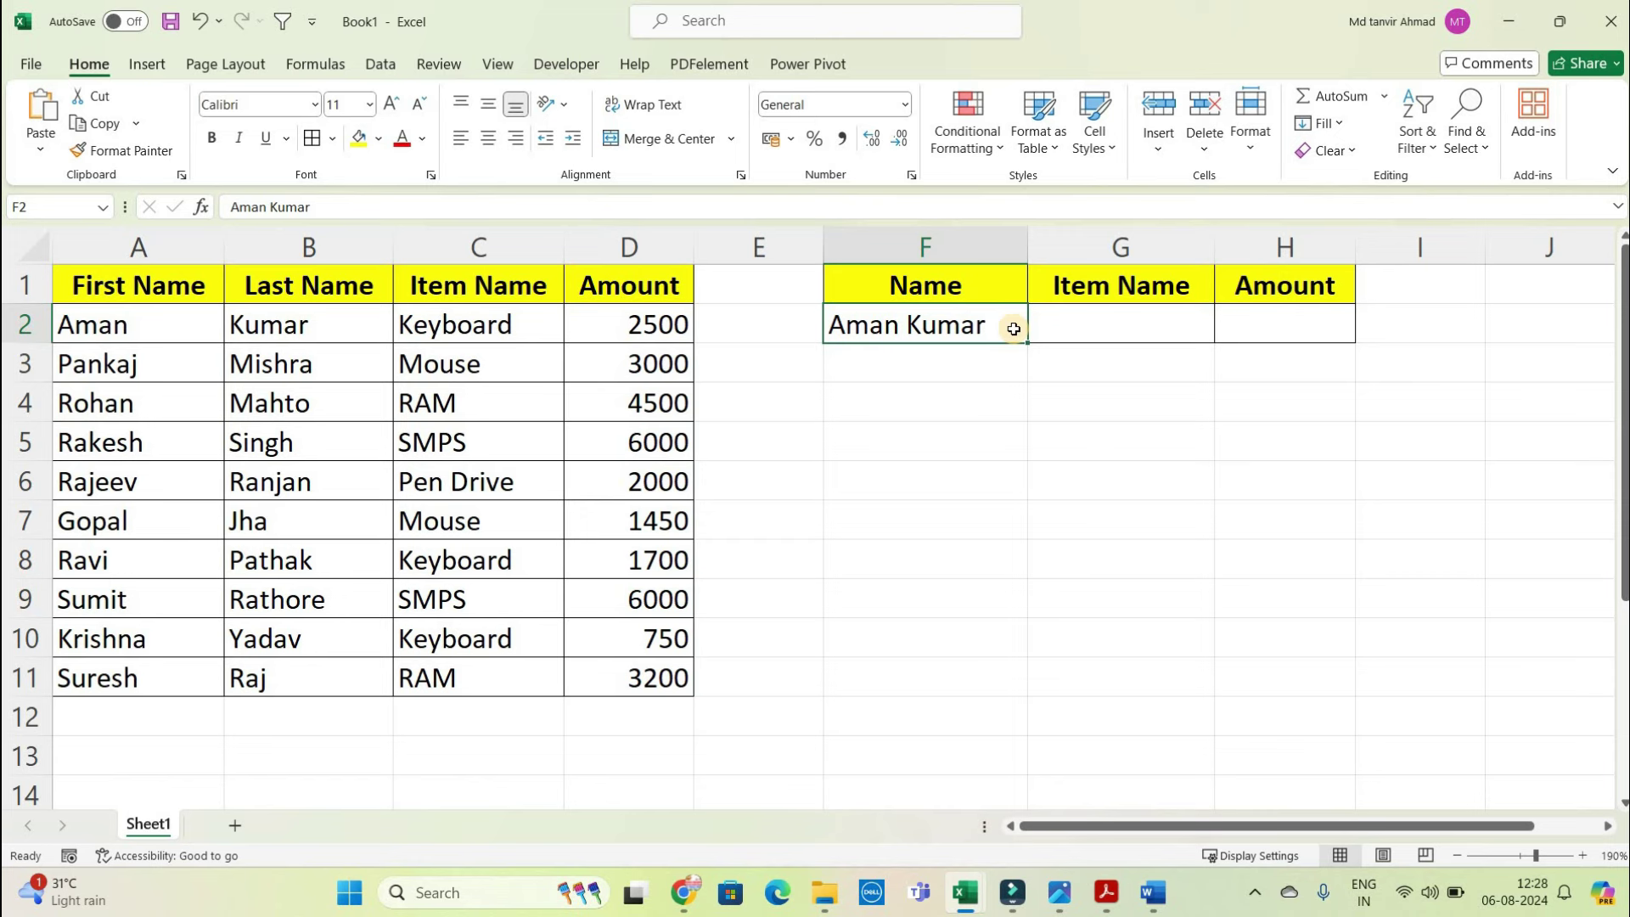
pyautogui.press('Delete')
# - Enter =A2&B2 in F5 to join the first and last names
pyautogui.click(939, 408)
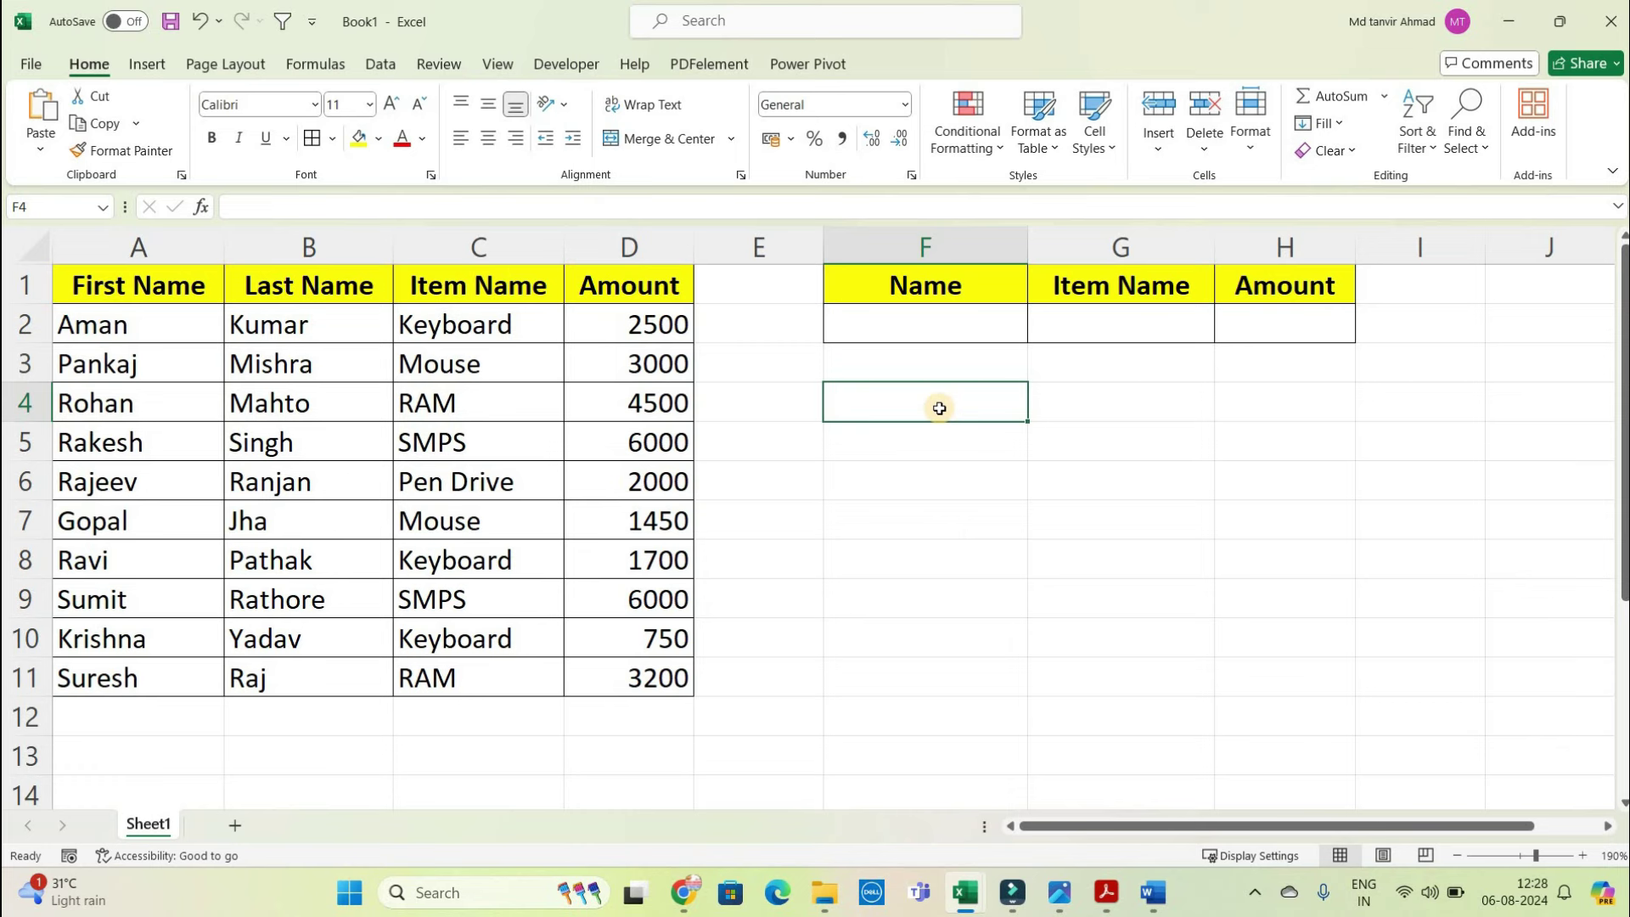
pyautogui.click(818, 371)
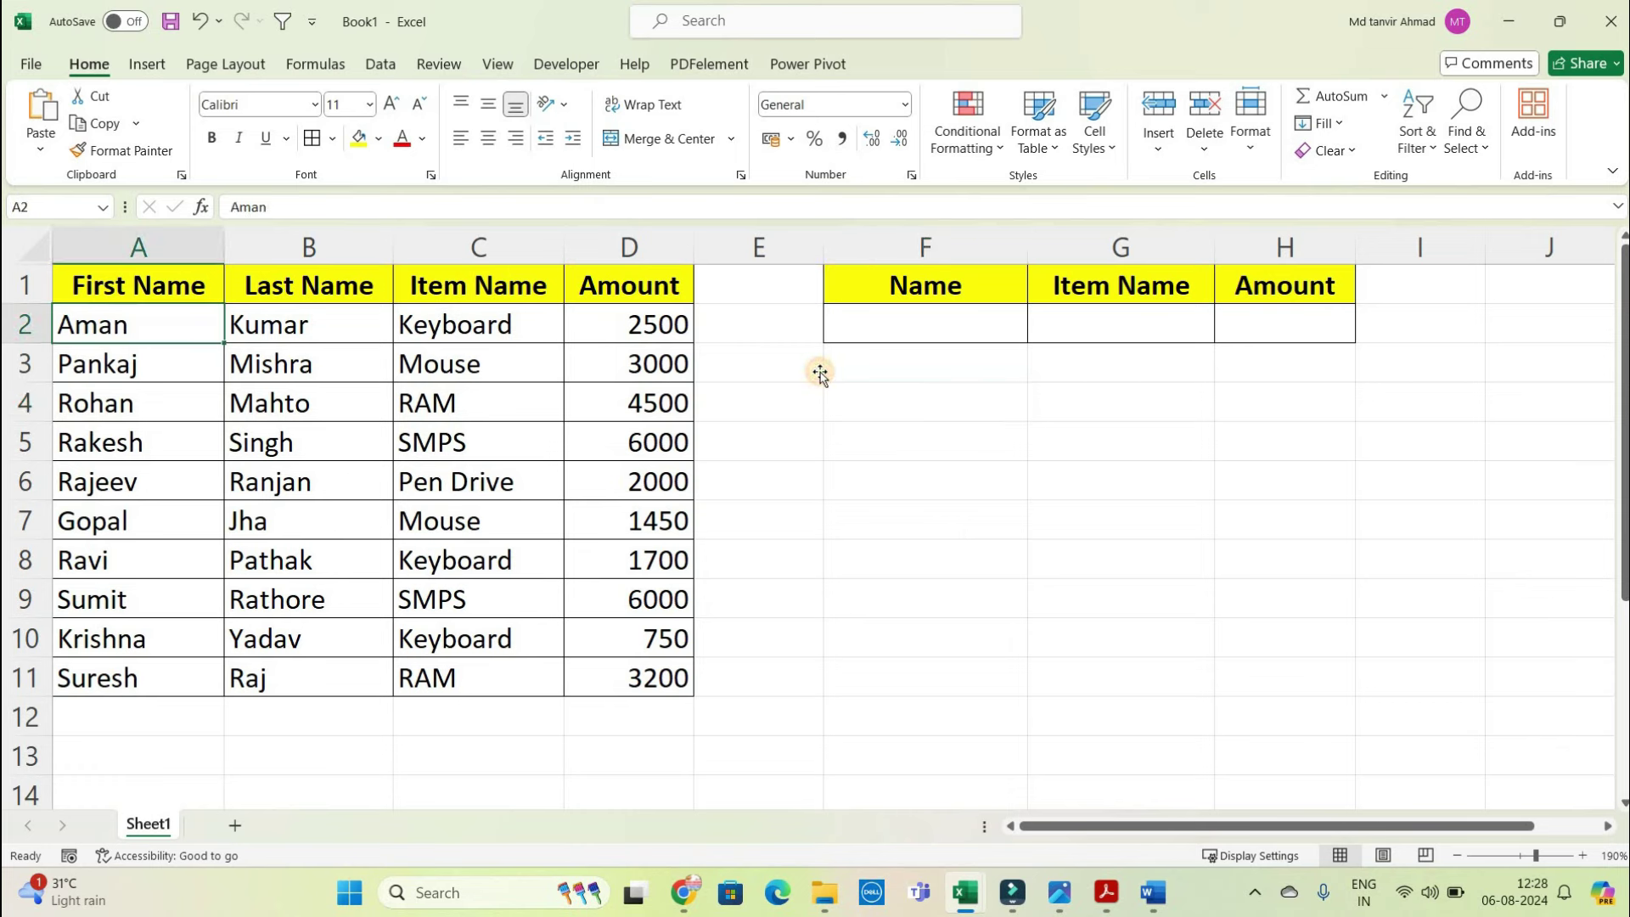
pyautogui.click(211, 337)
pyautogui.click(333, 331)
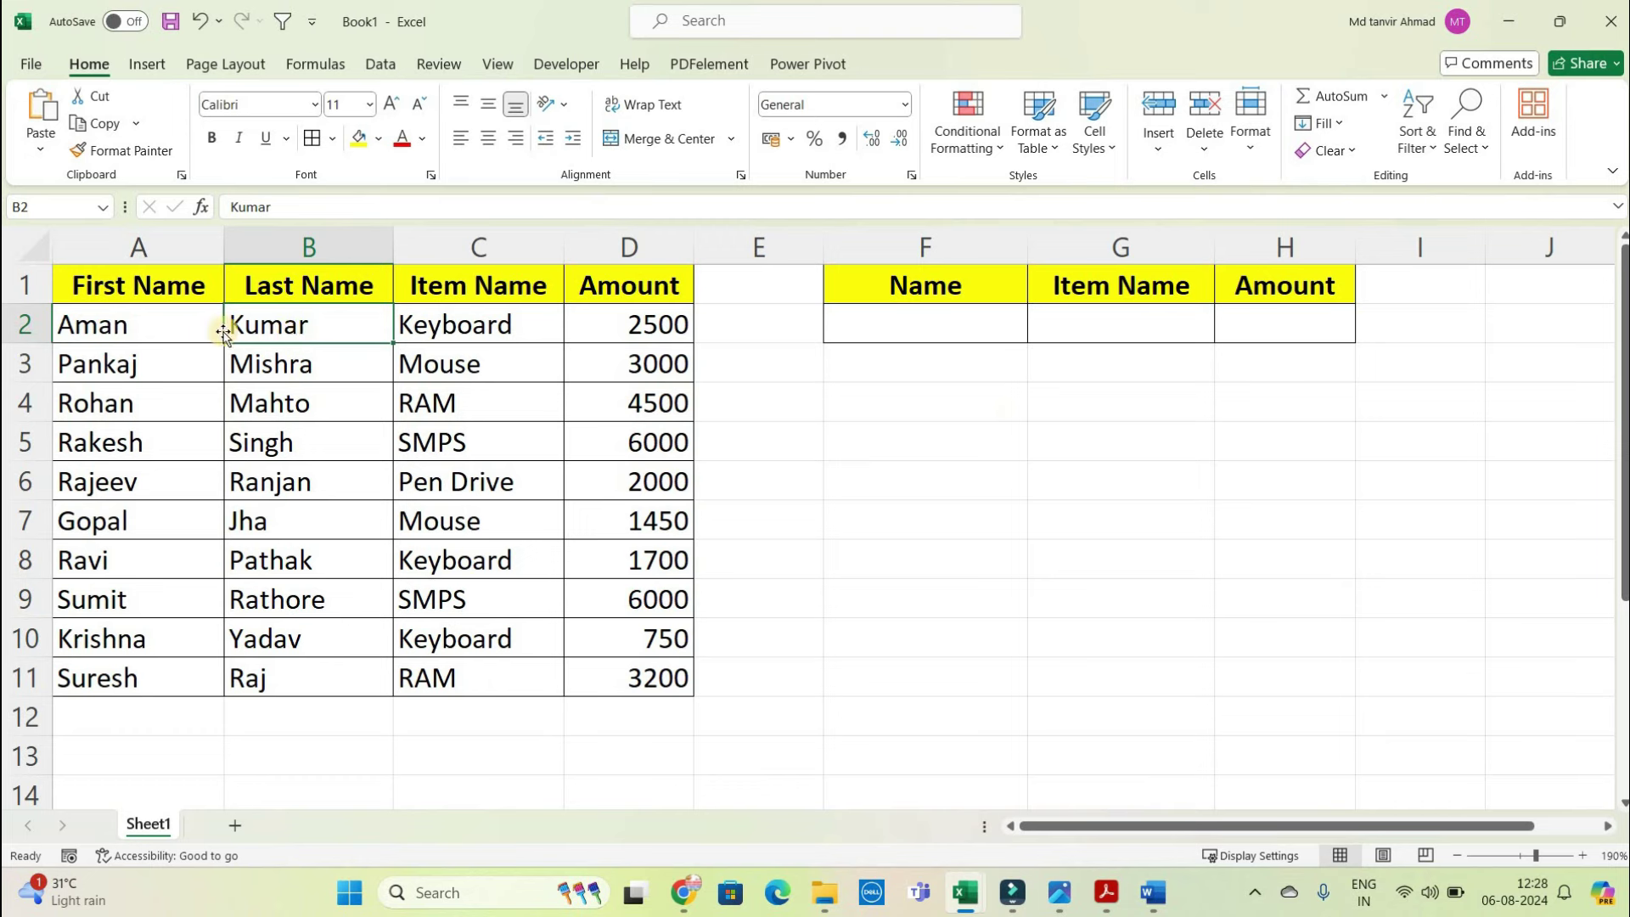
pyautogui.click(900, 421)
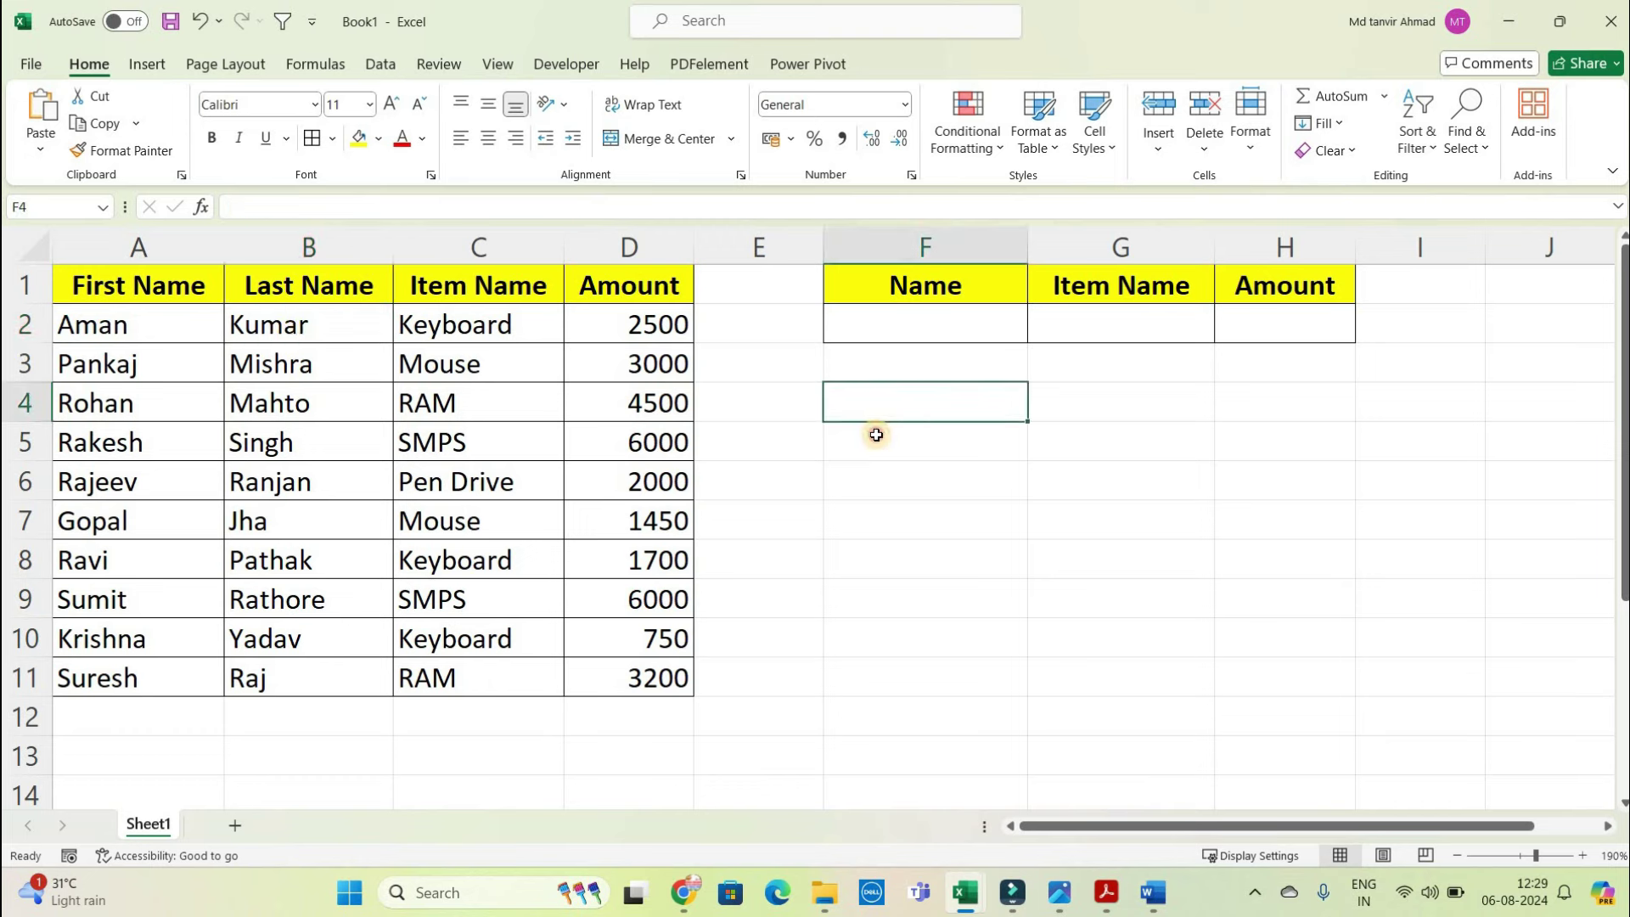
pyautogui.click(876, 434)
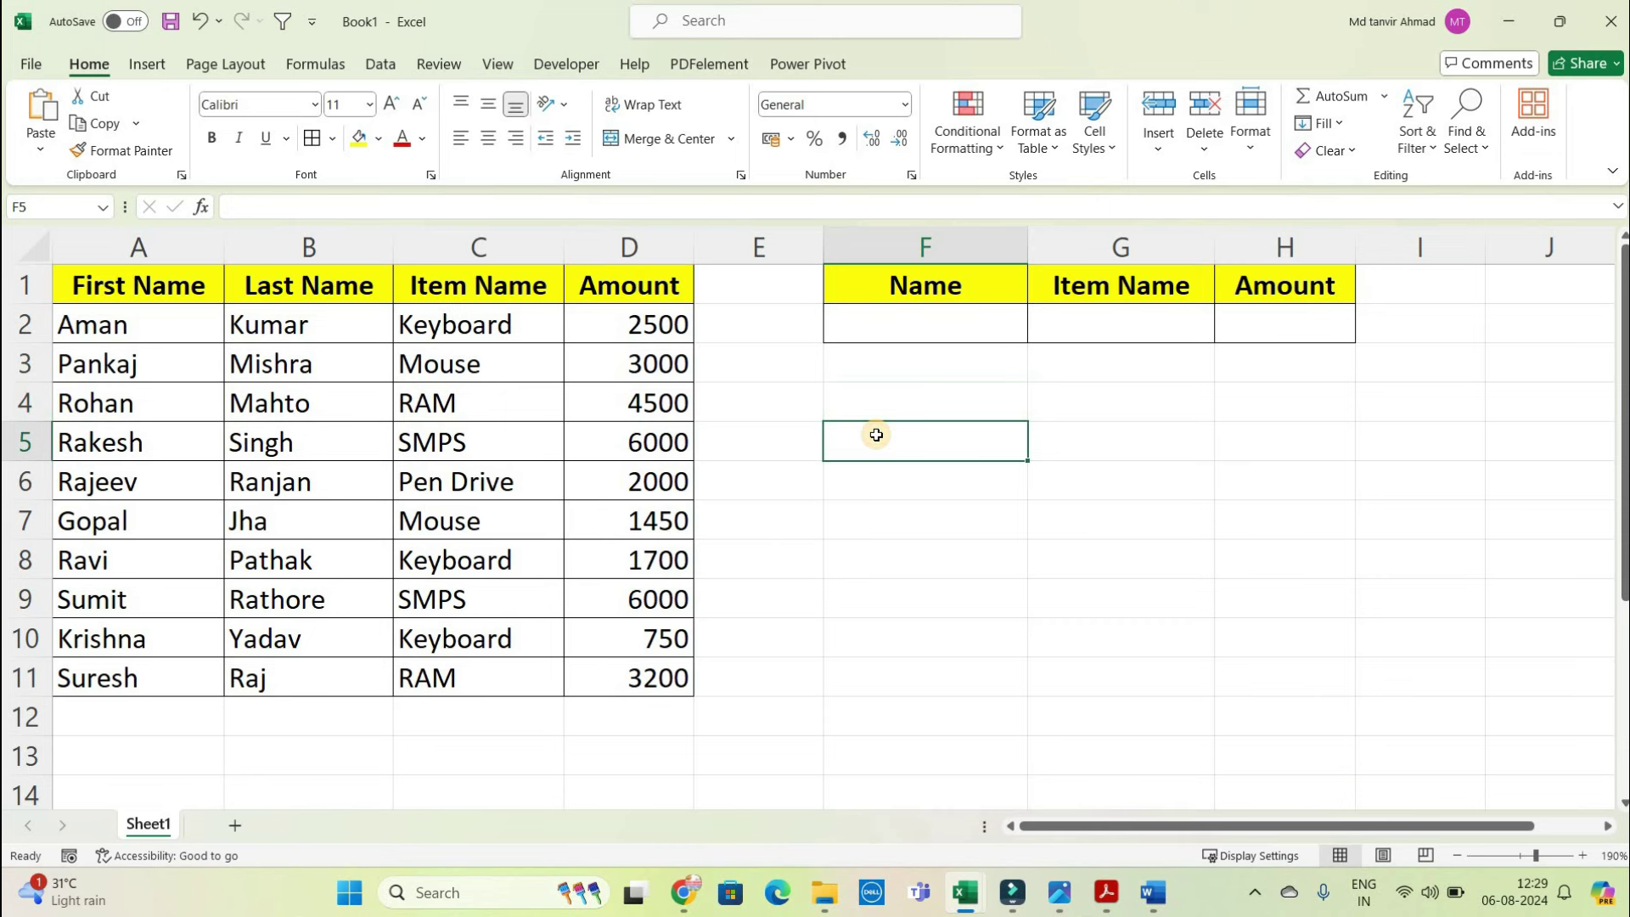
pyautogui.write('=')
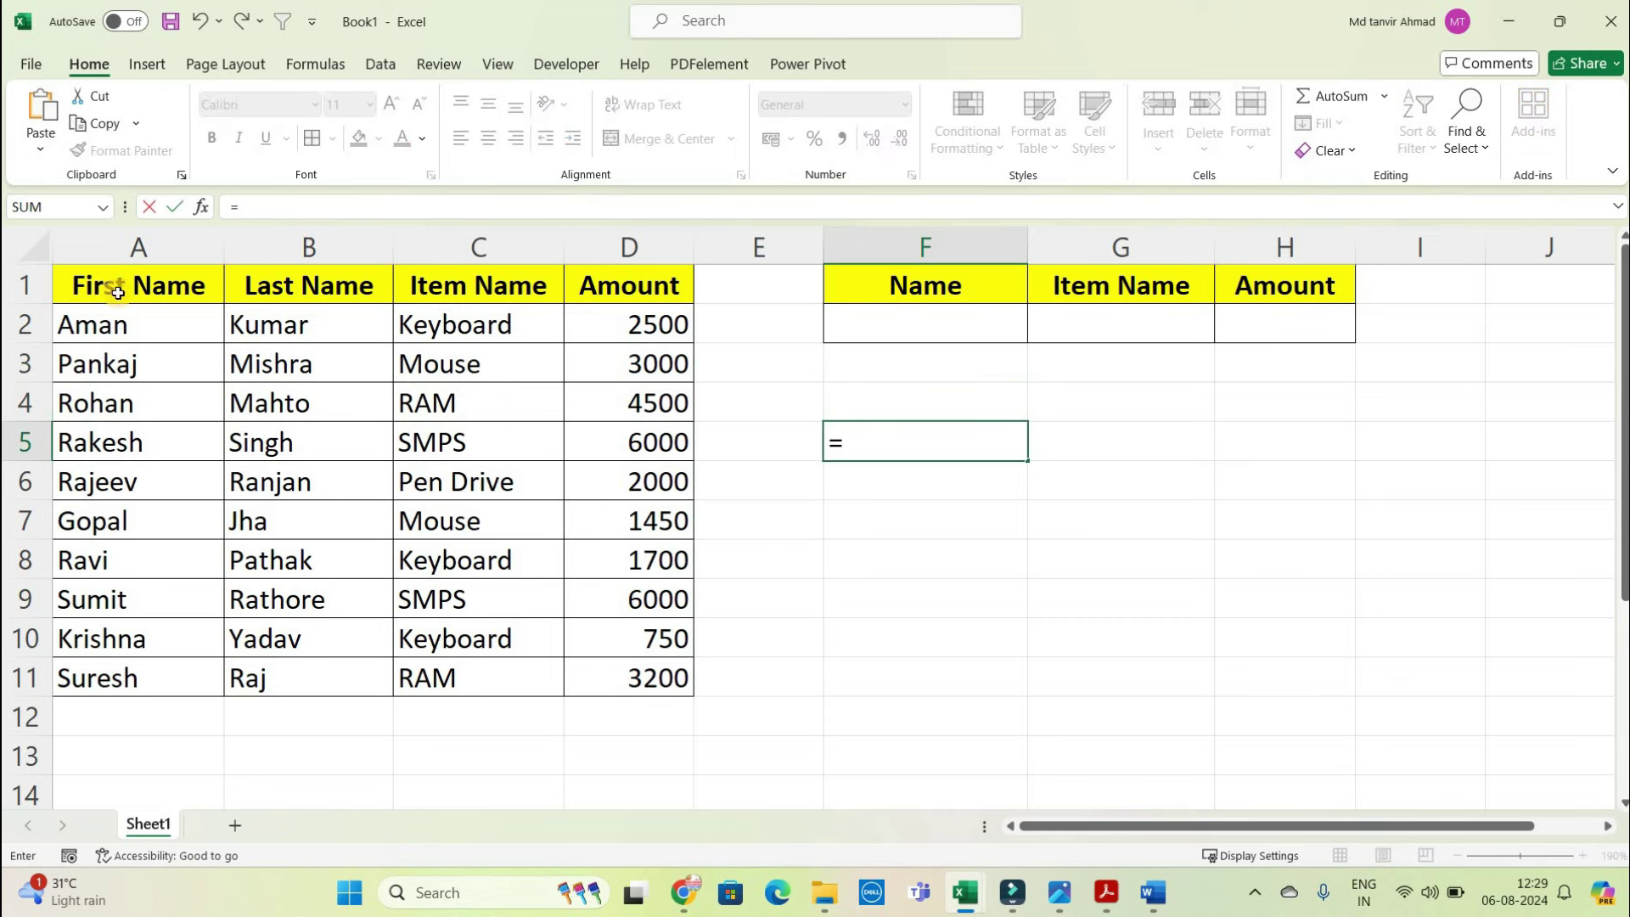
pyautogui.click(106, 322)
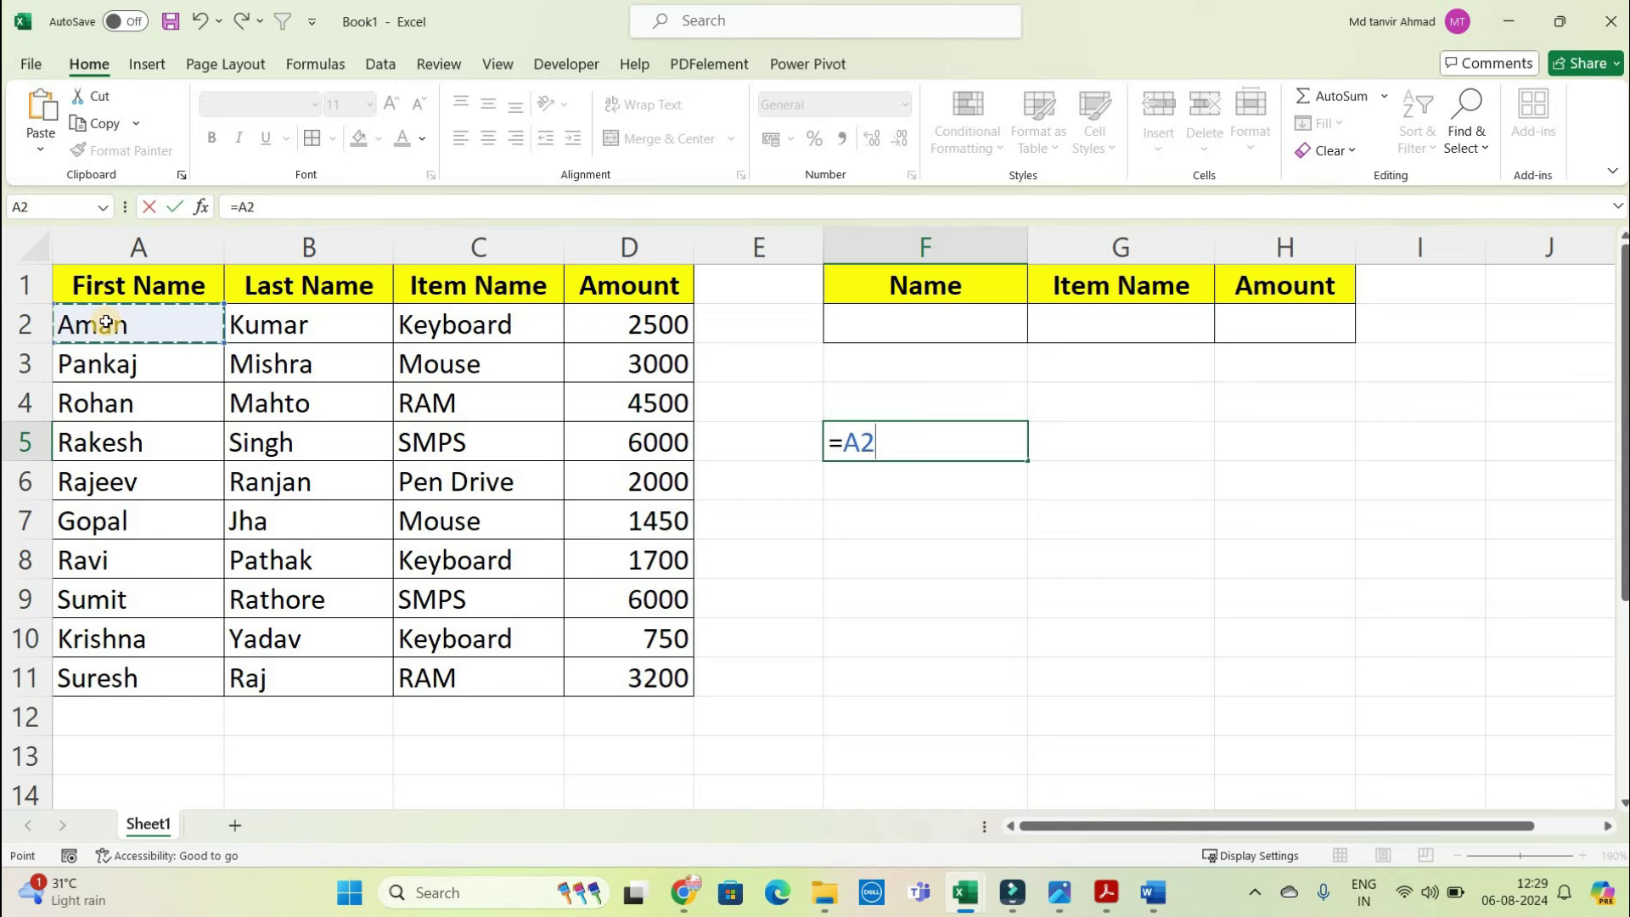
pyautogui.write('&')
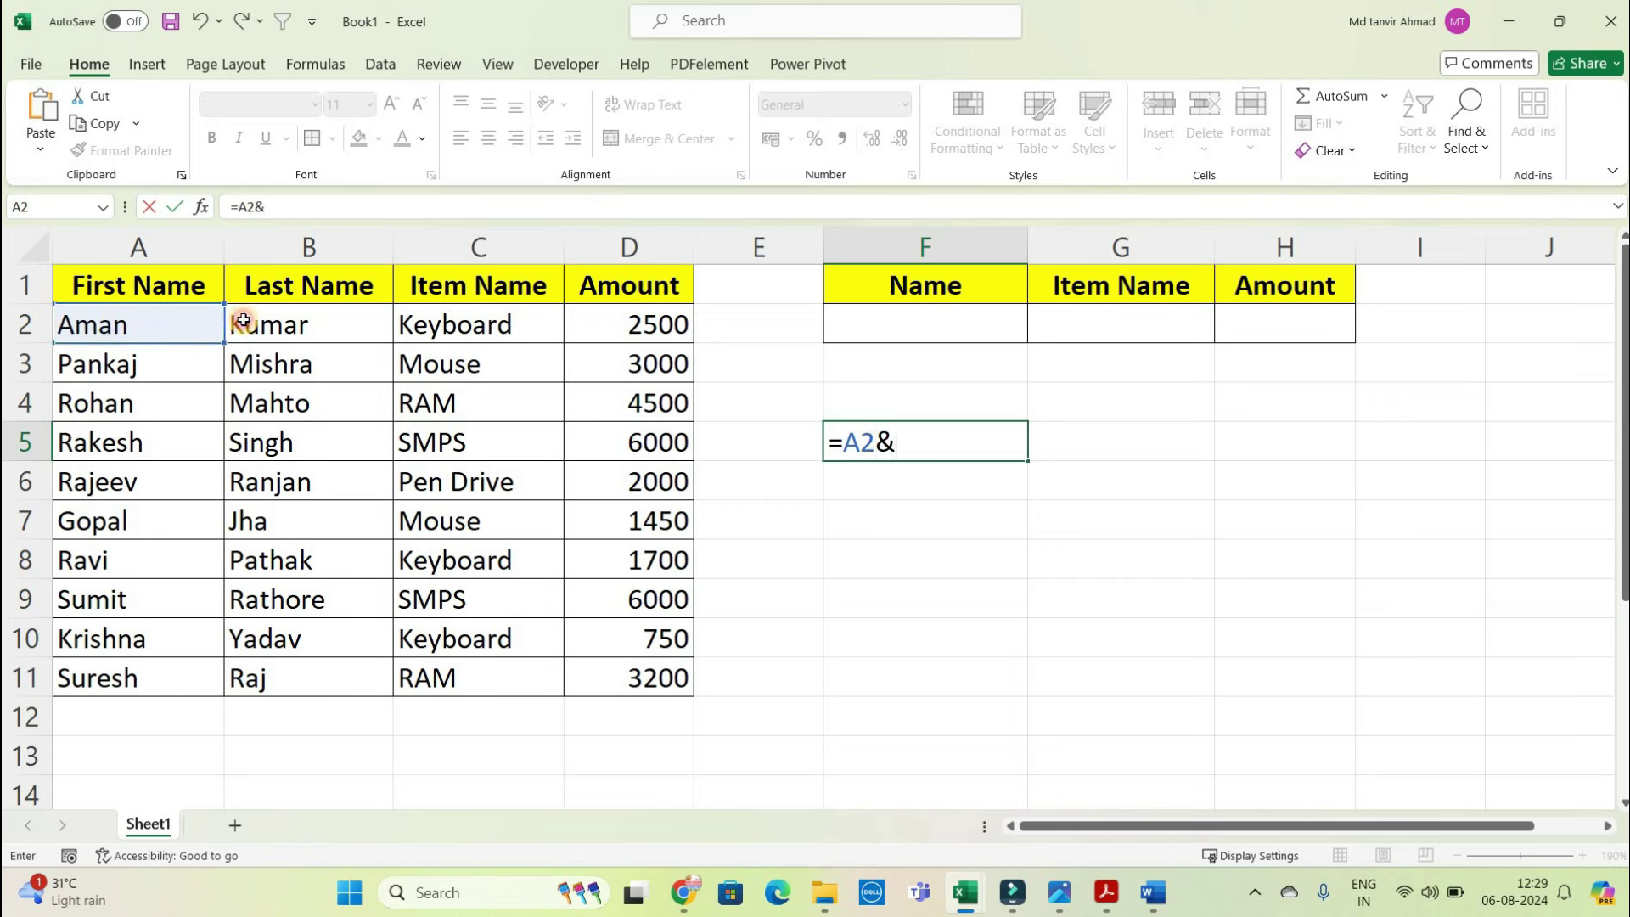
pyautogui.click(244, 320)
pyautogui.press('Return')
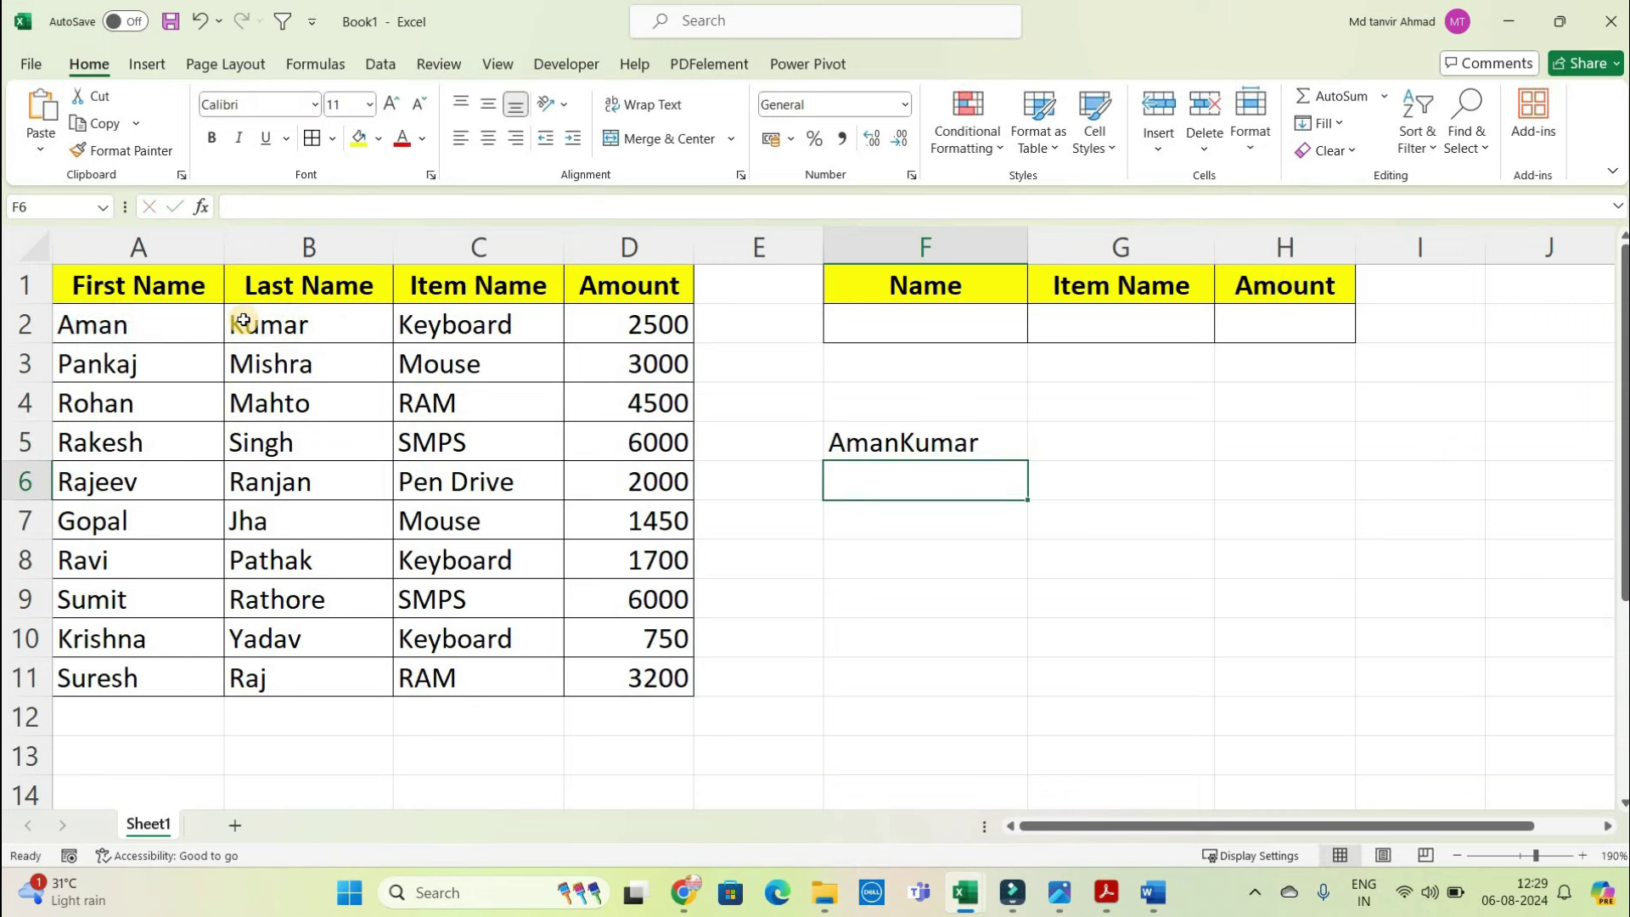
pyautogui.click(895, 446)
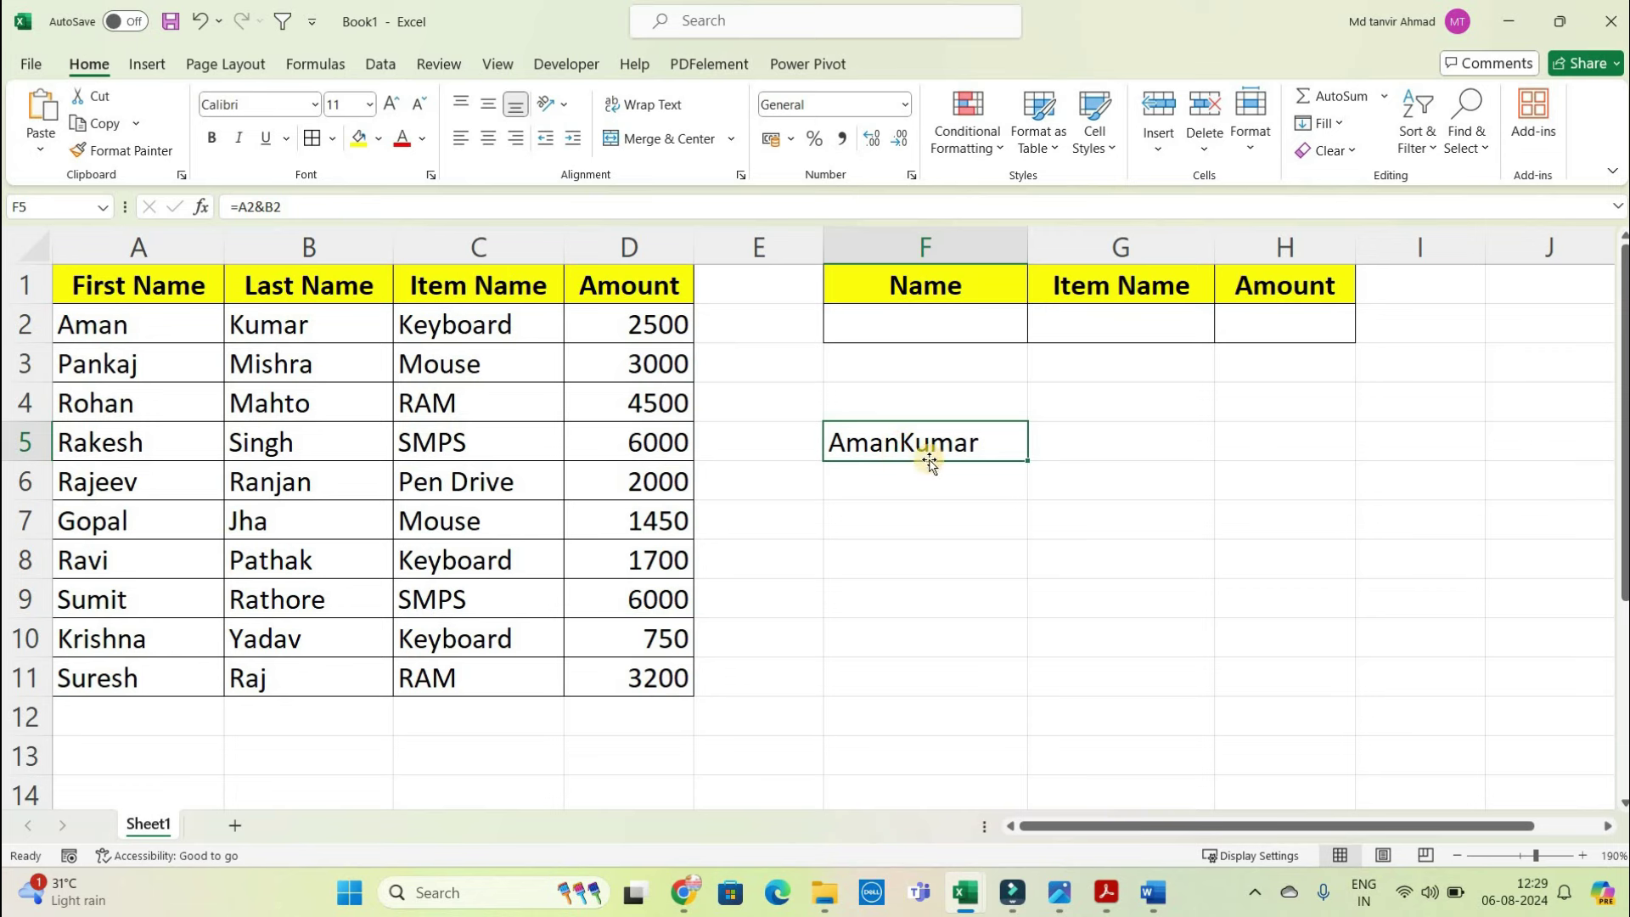
# - Edit F5's formula to =A2&" "&B2 so a space separates the two names
pyautogui.doubleClick(923, 456)
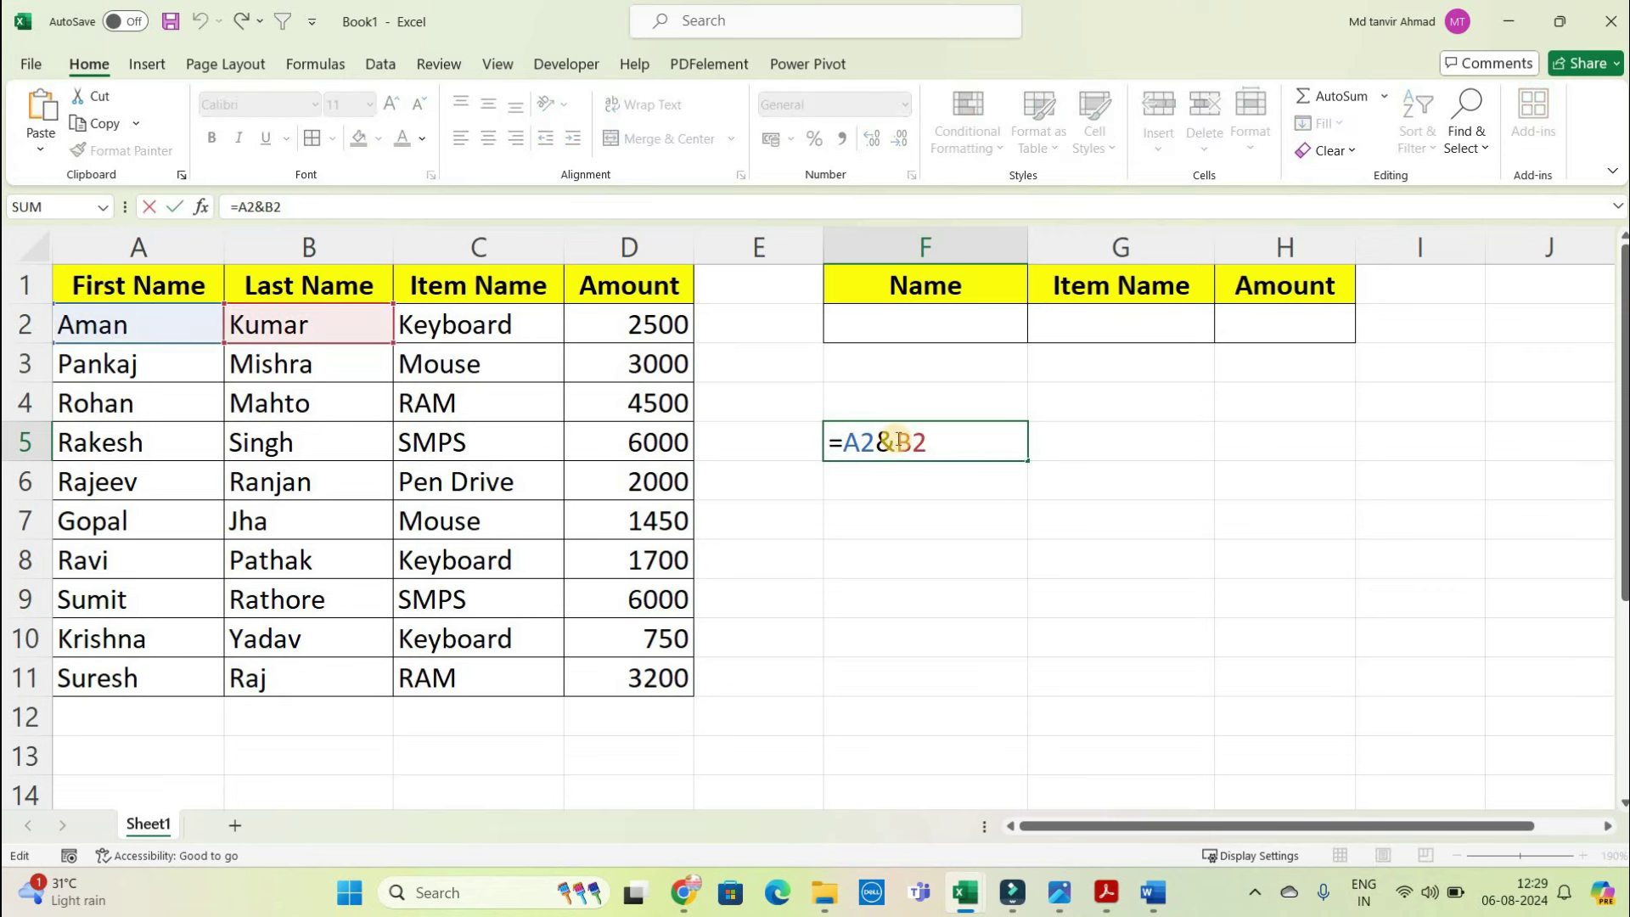
pyautogui.write('" ')
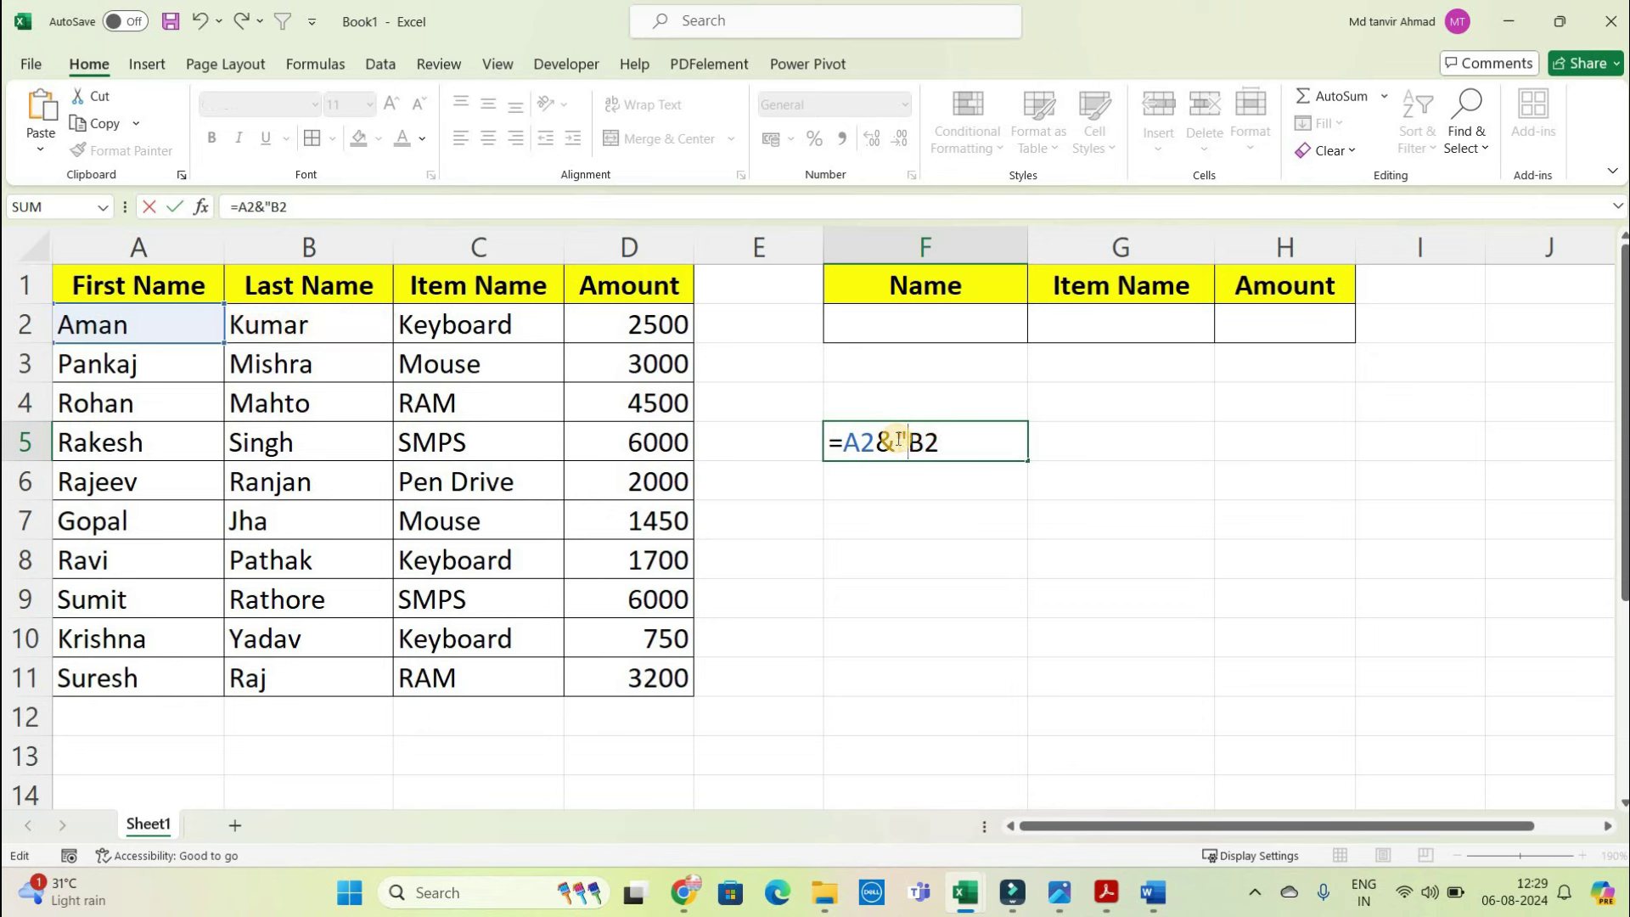
pyautogui.write('"')
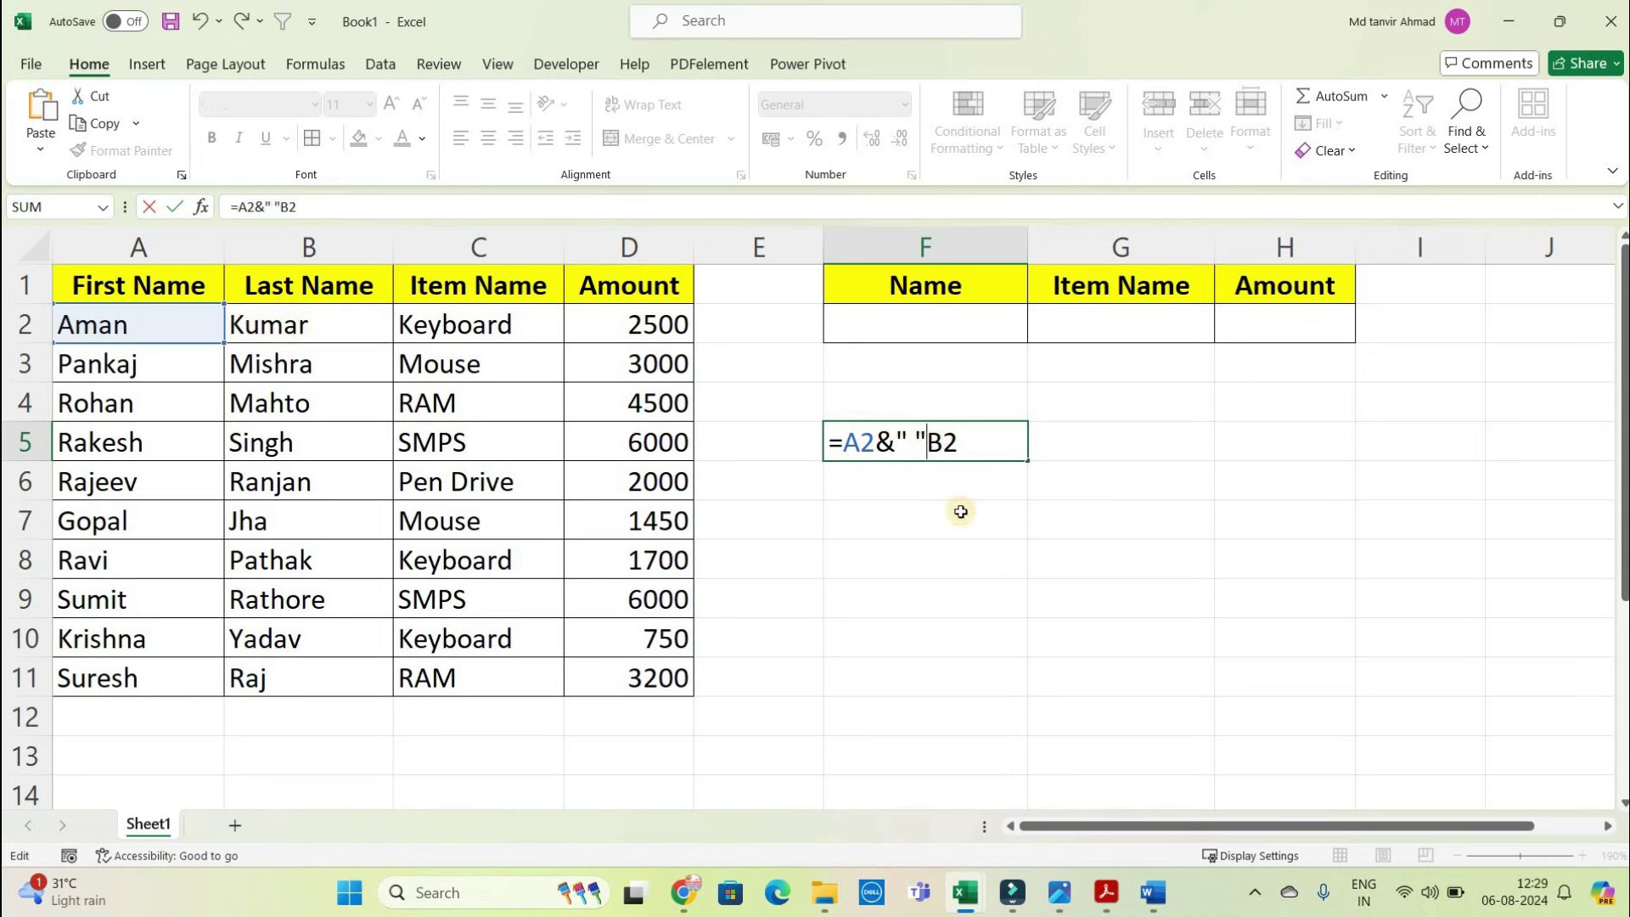
pyautogui.write('&')
pyautogui.press('Return')
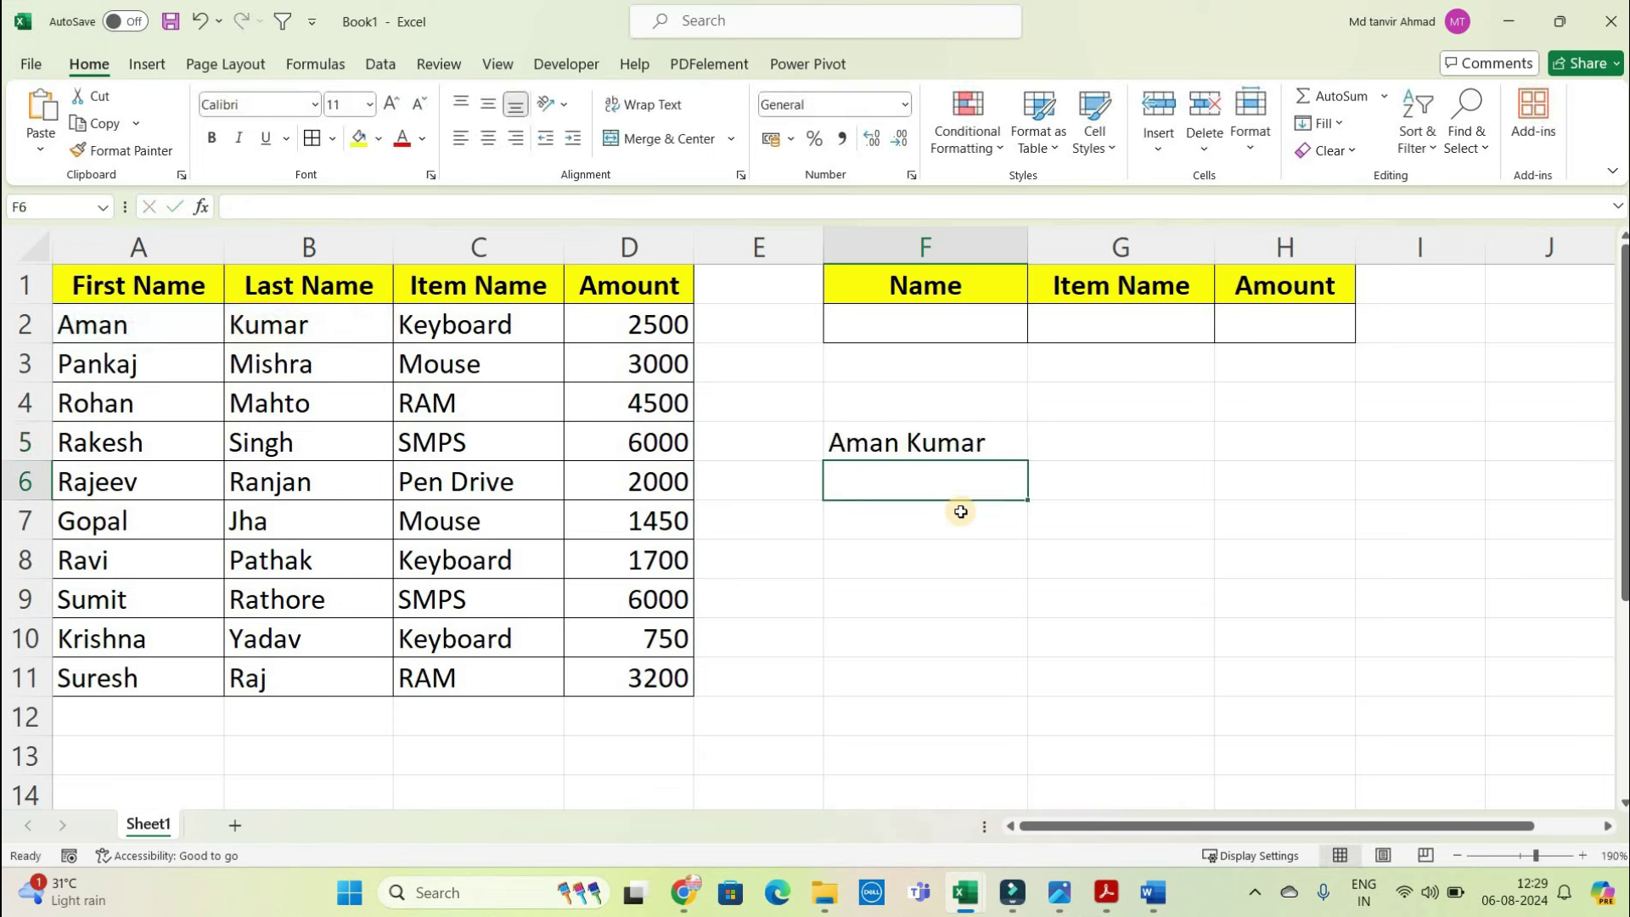
pyautogui.click(928, 449)
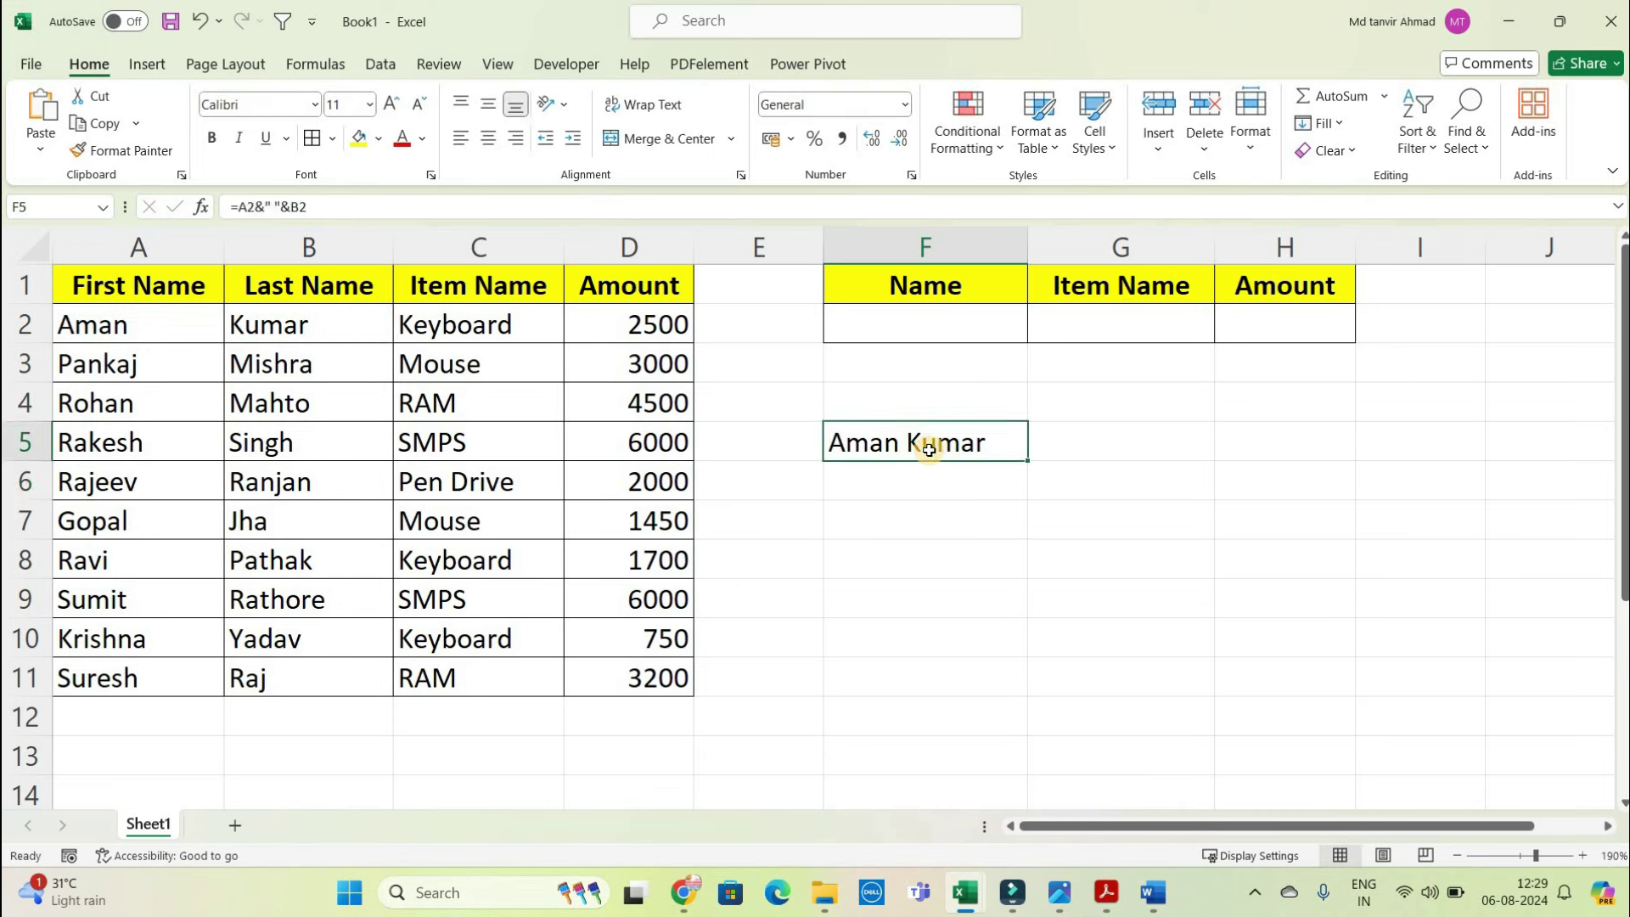
# - Fill the =A2&" "&B2 formula from F5 down through F13
pyautogui.moveTo(1024, 458); pyautogui.dragTo(1014, 756)
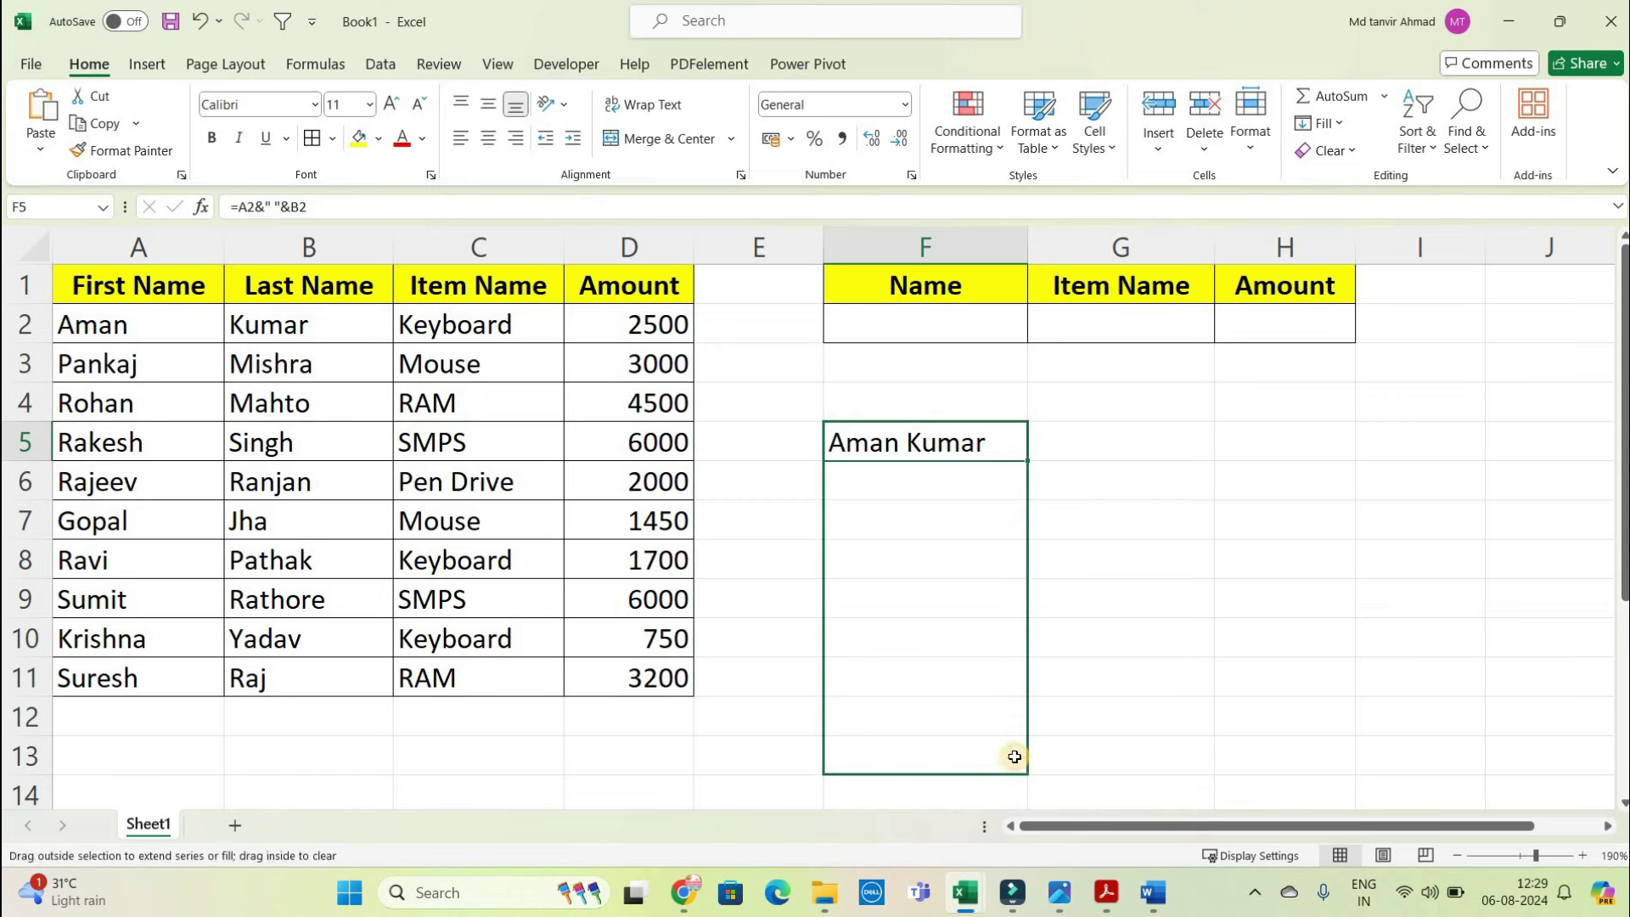
pyautogui.click(908, 327)
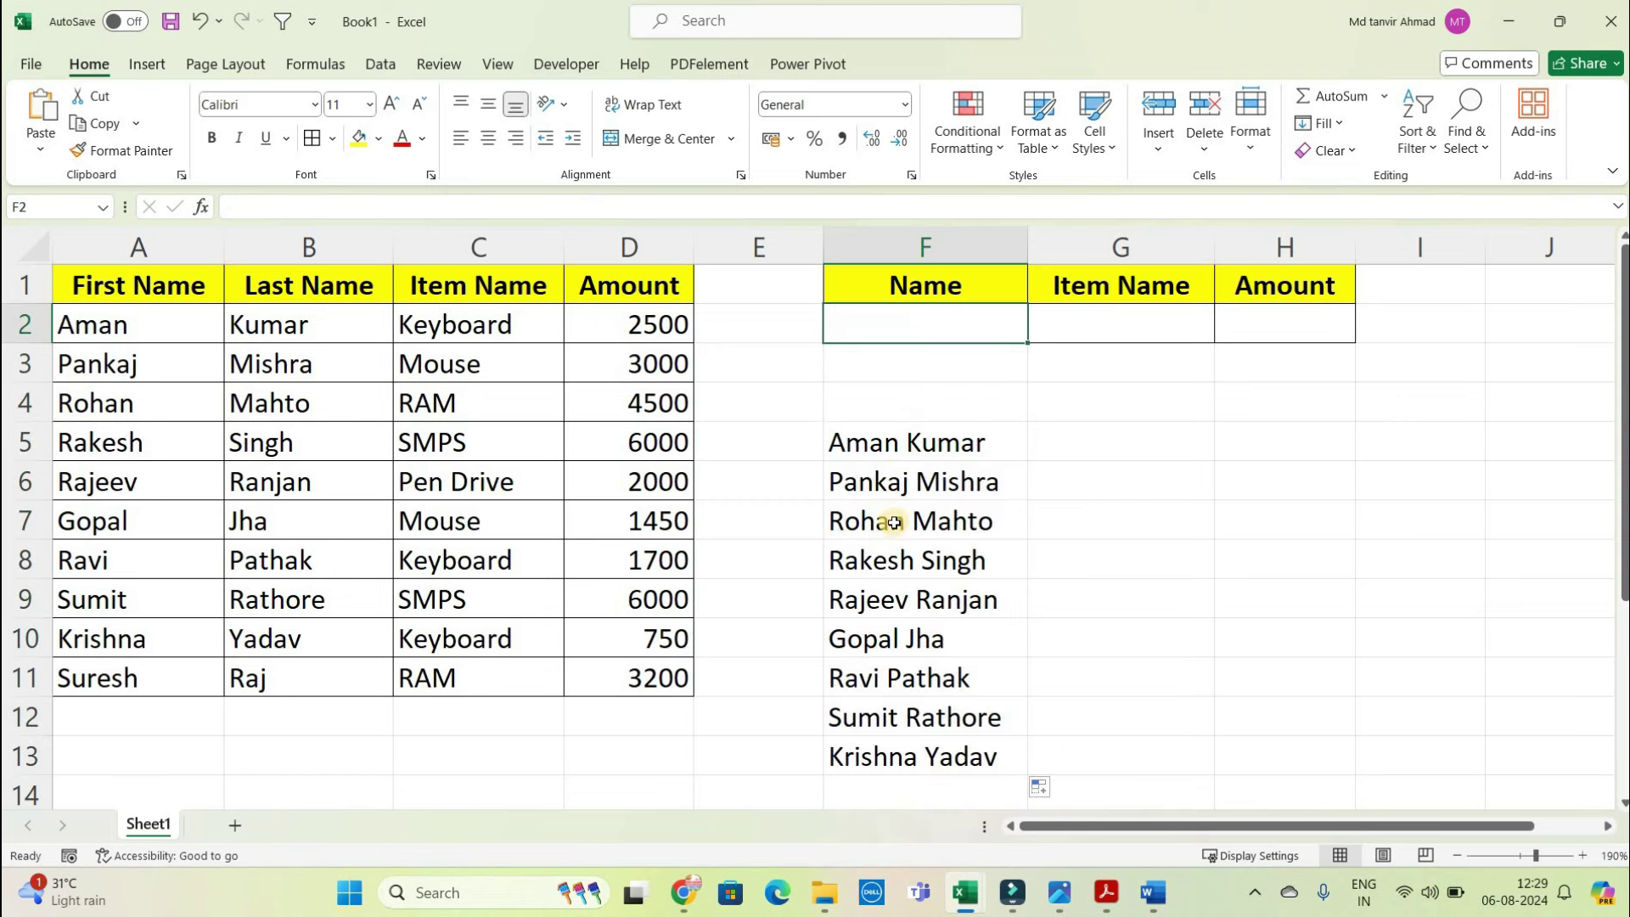
pyautogui.click(873, 446)
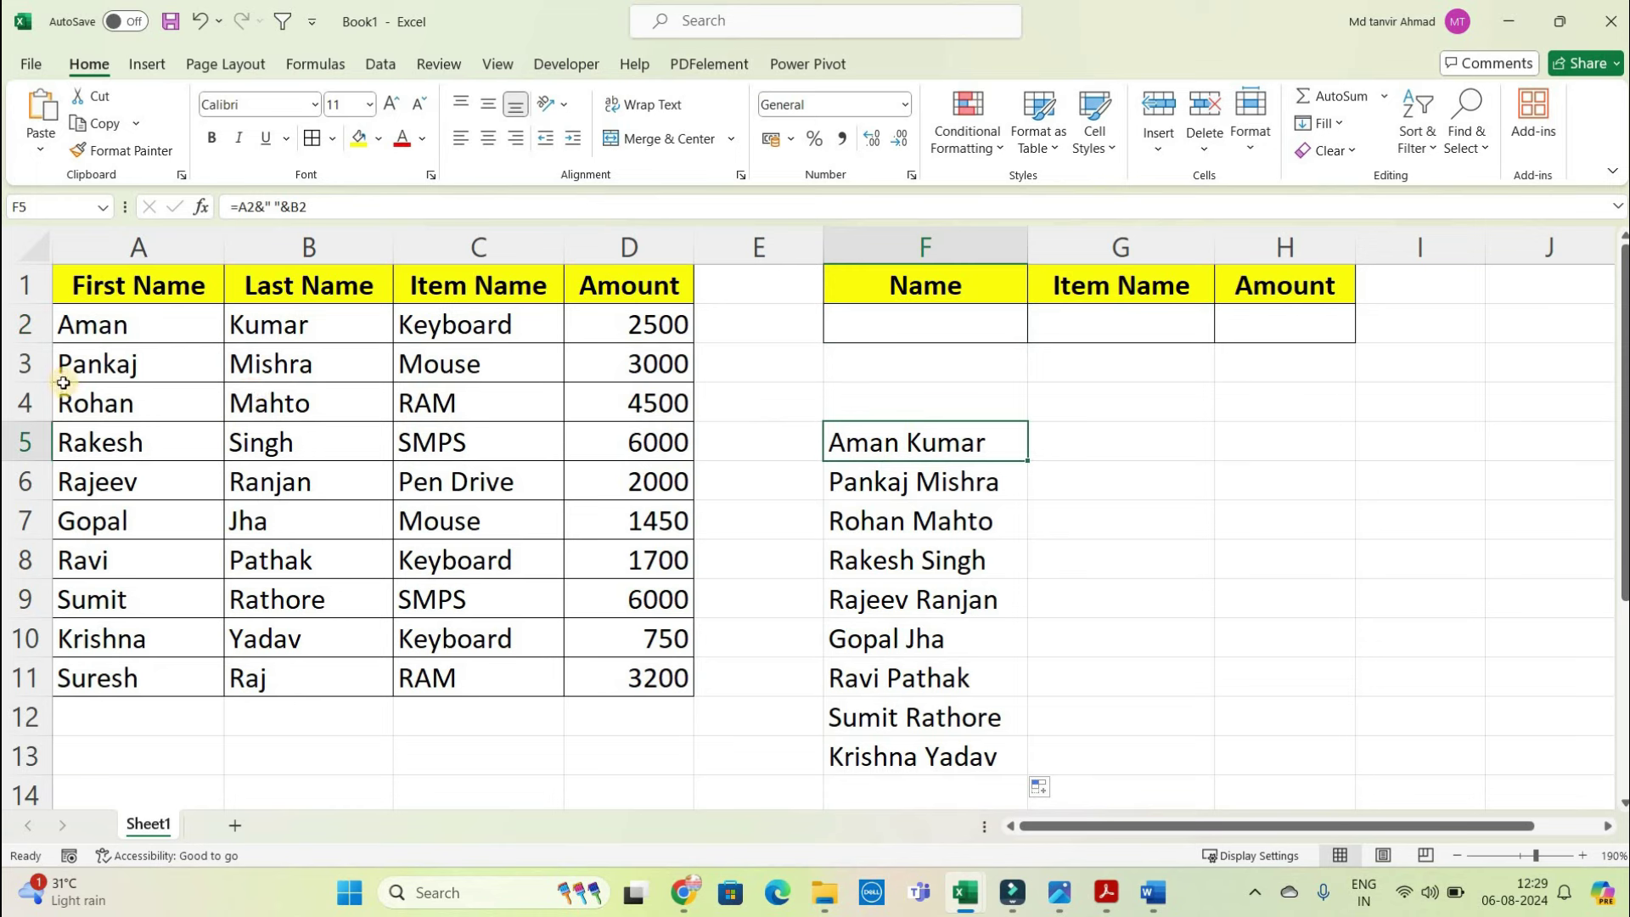
# - Start G2 with =VLOOKUP(F2, and replace the A1:D11 table reference with CHOOSE(
pyautogui.click(1066, 336)
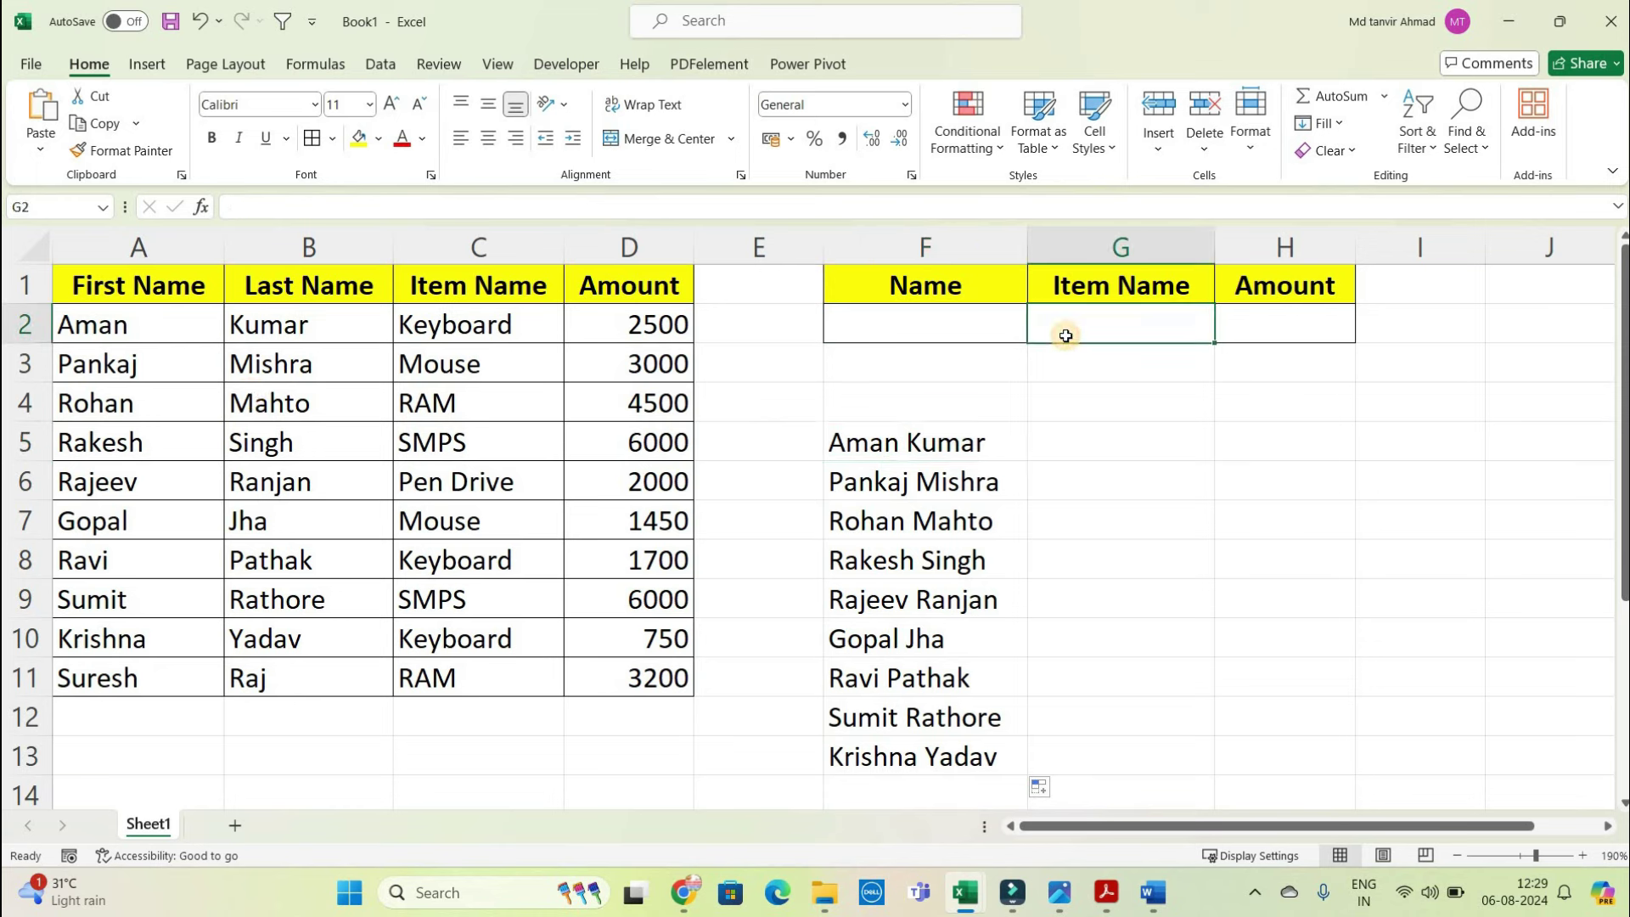
pyautogui.write('=vl')
pyautogui.press('Tab')
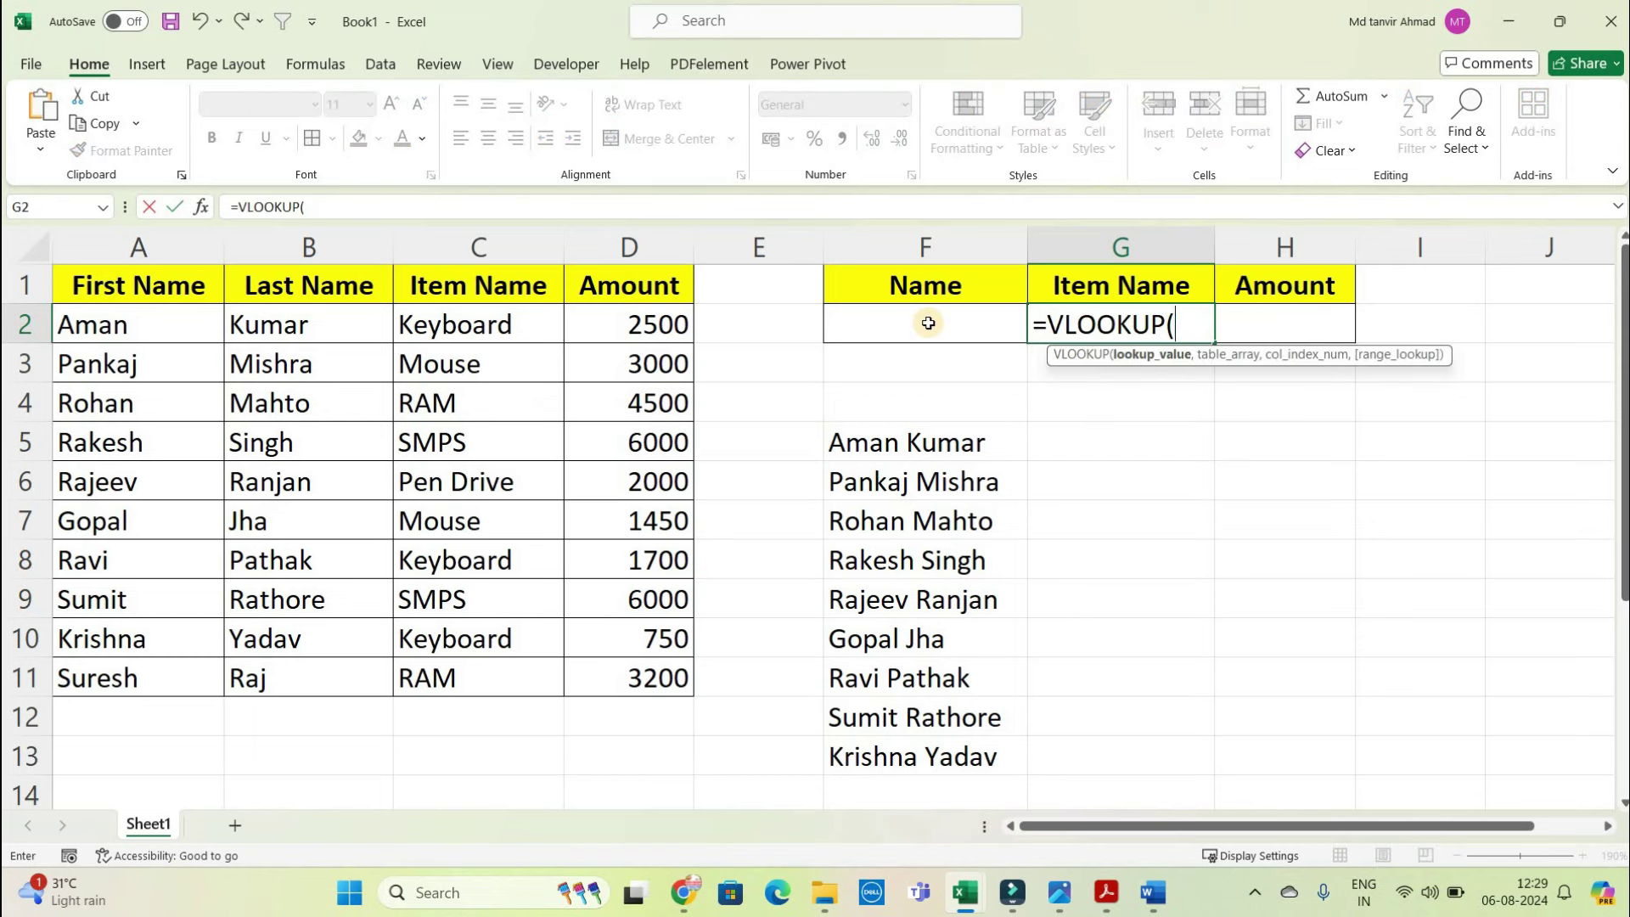
pyautogui.click(962, 320)
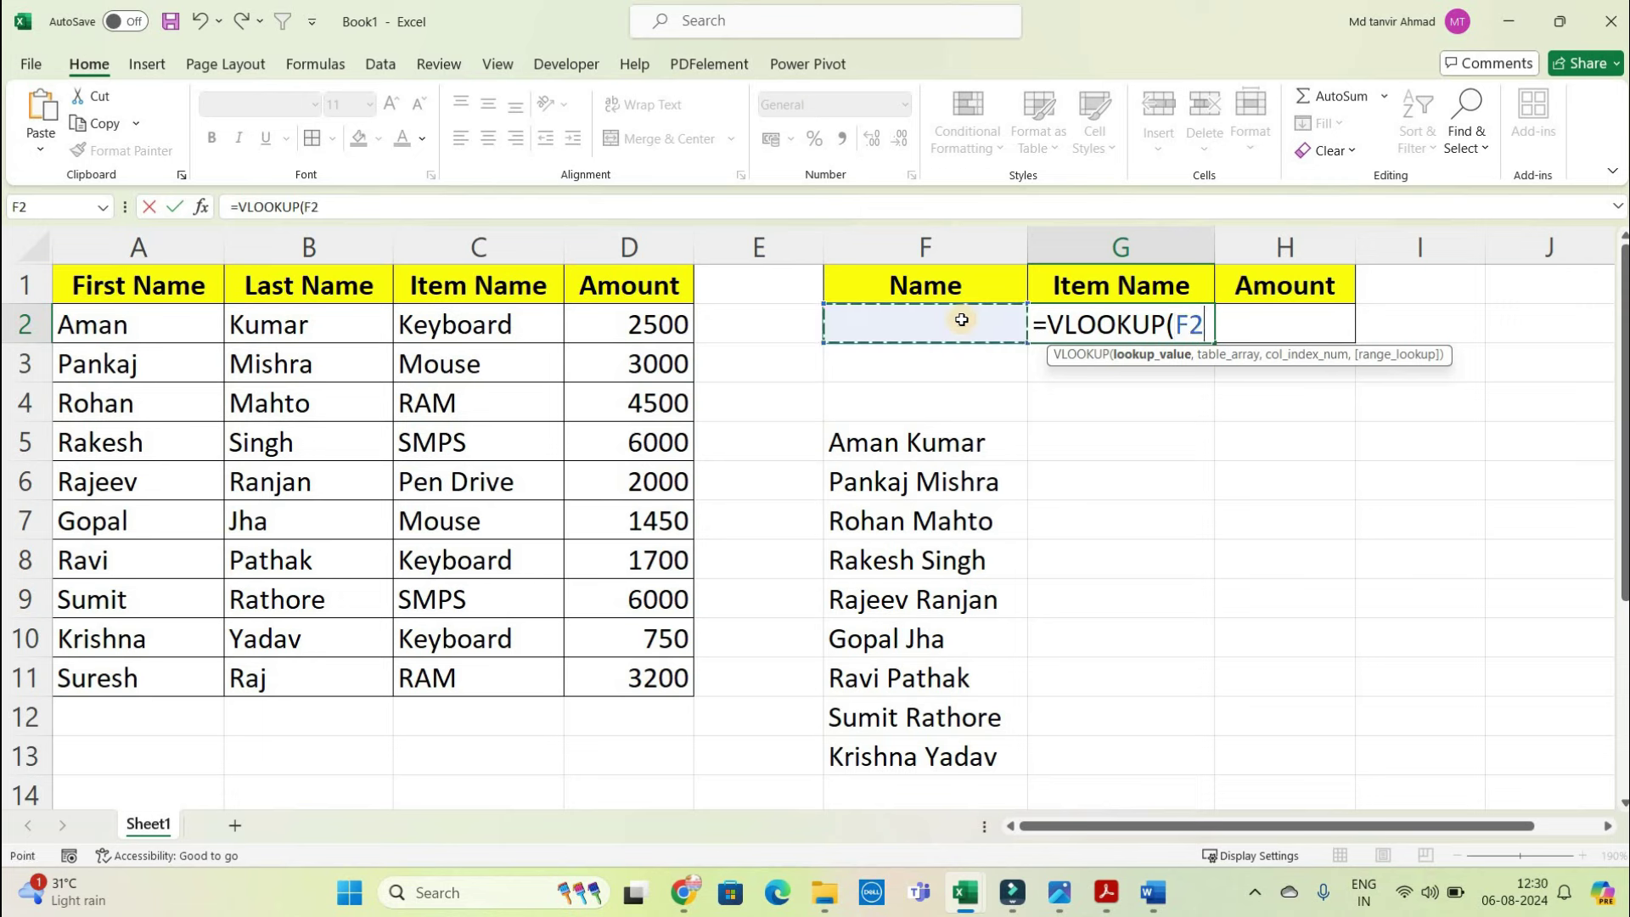
pyautogui.write(',')
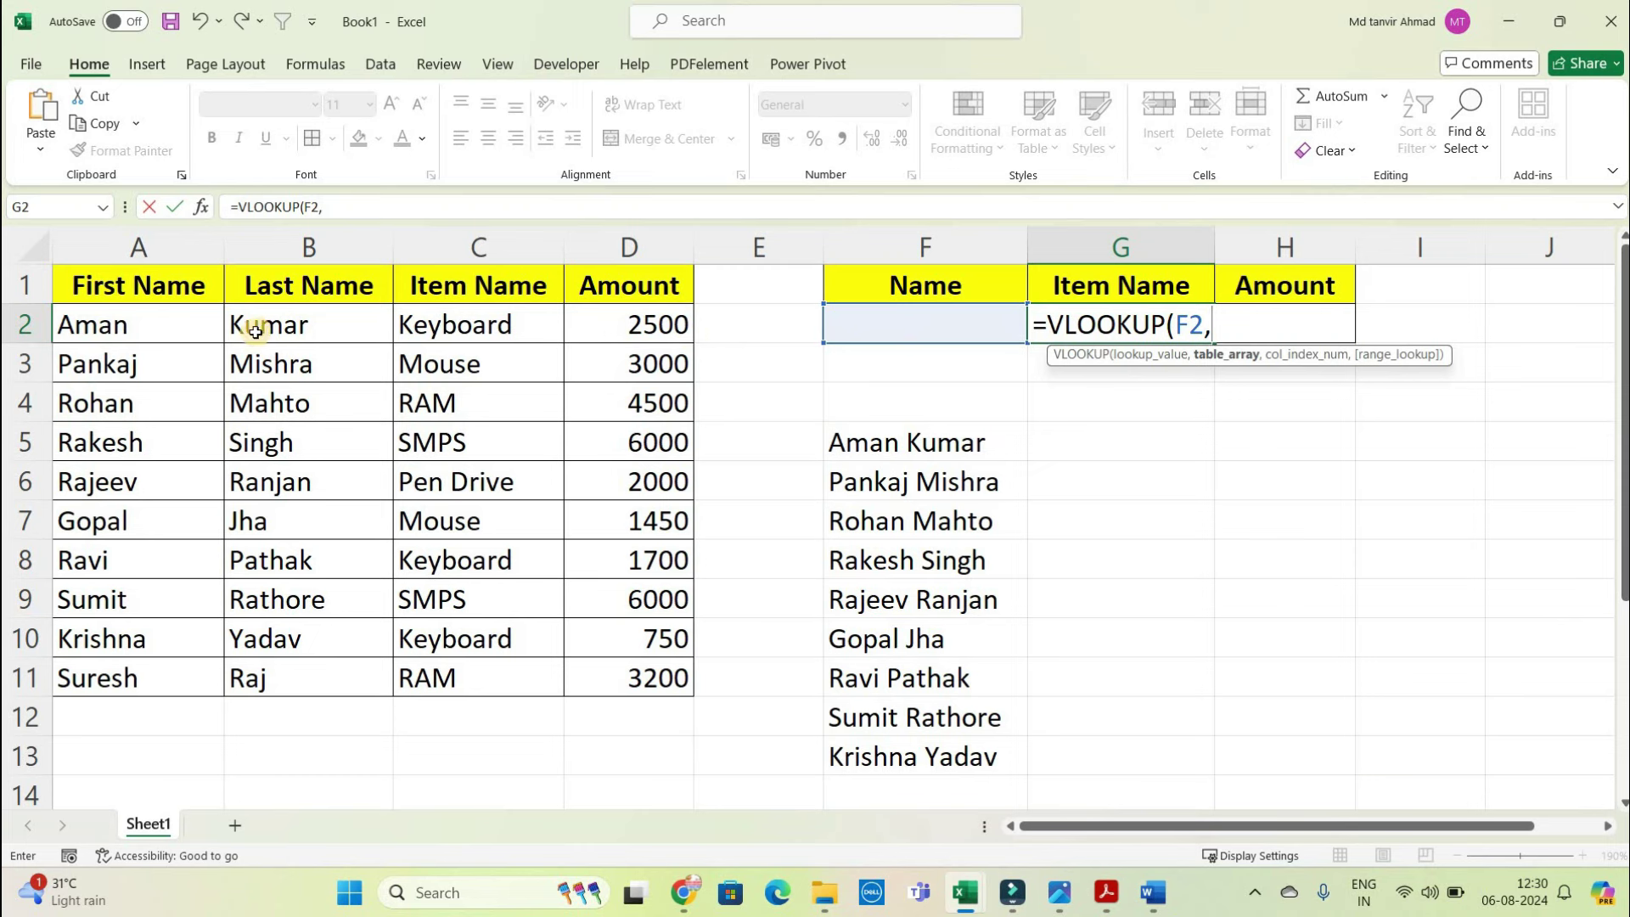
pyautogui.moveTo(162, 280); pyautogui.dragTo(613, 661)
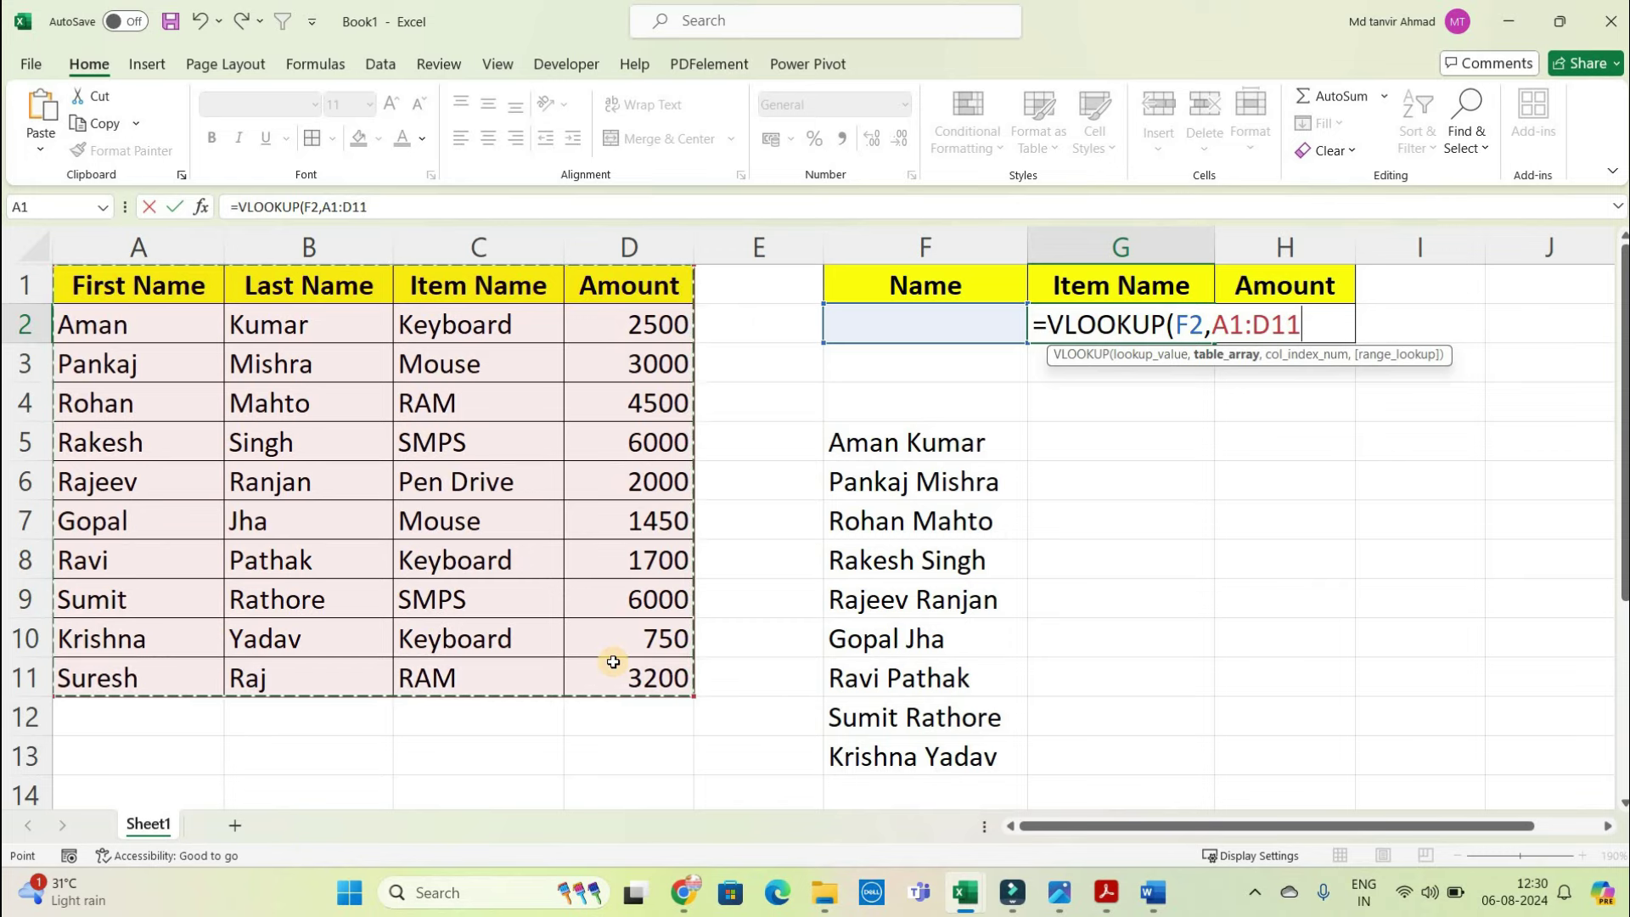
pyautogui.press('Left')
pyautogui.press('Delete')
pyautogui.press('BackSpace')
pyautogui.press('BackSpace')
pyautogui.press('BackSpace')
pyautogui.press('BackSpace')
pyautogui.write('cho')
pyautogui.press('Tab')
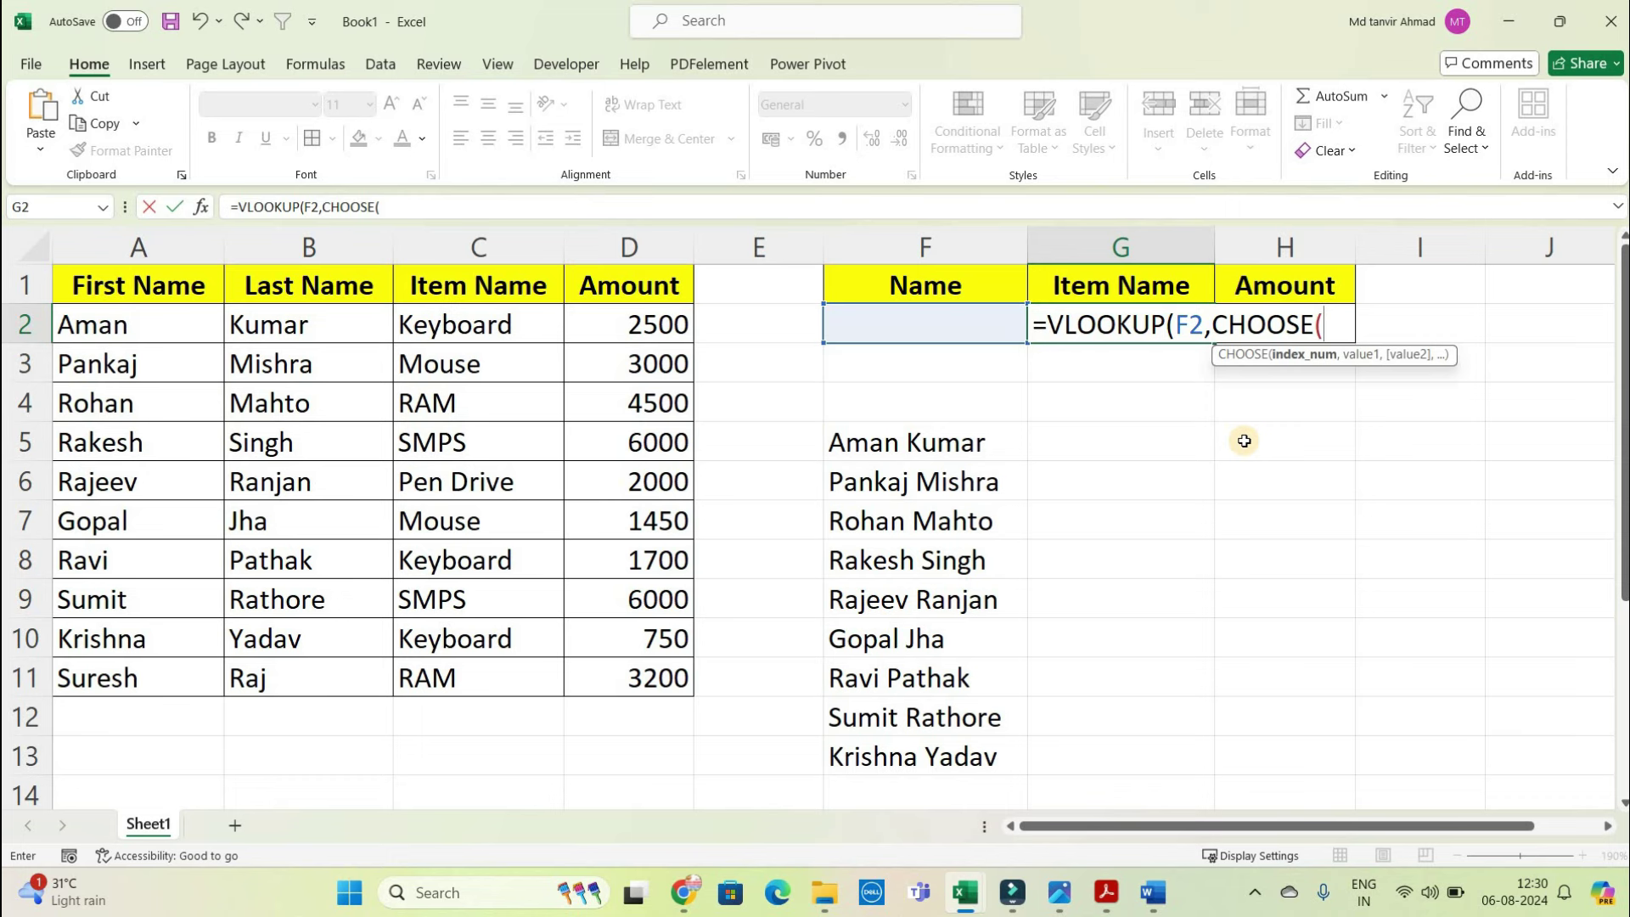
# - Give CHOOSE the array {1,2,3} and the joined name range A2:A11&" "&B2:B11
pyautogui.write('{')
pyautogui.write('1,2,3')
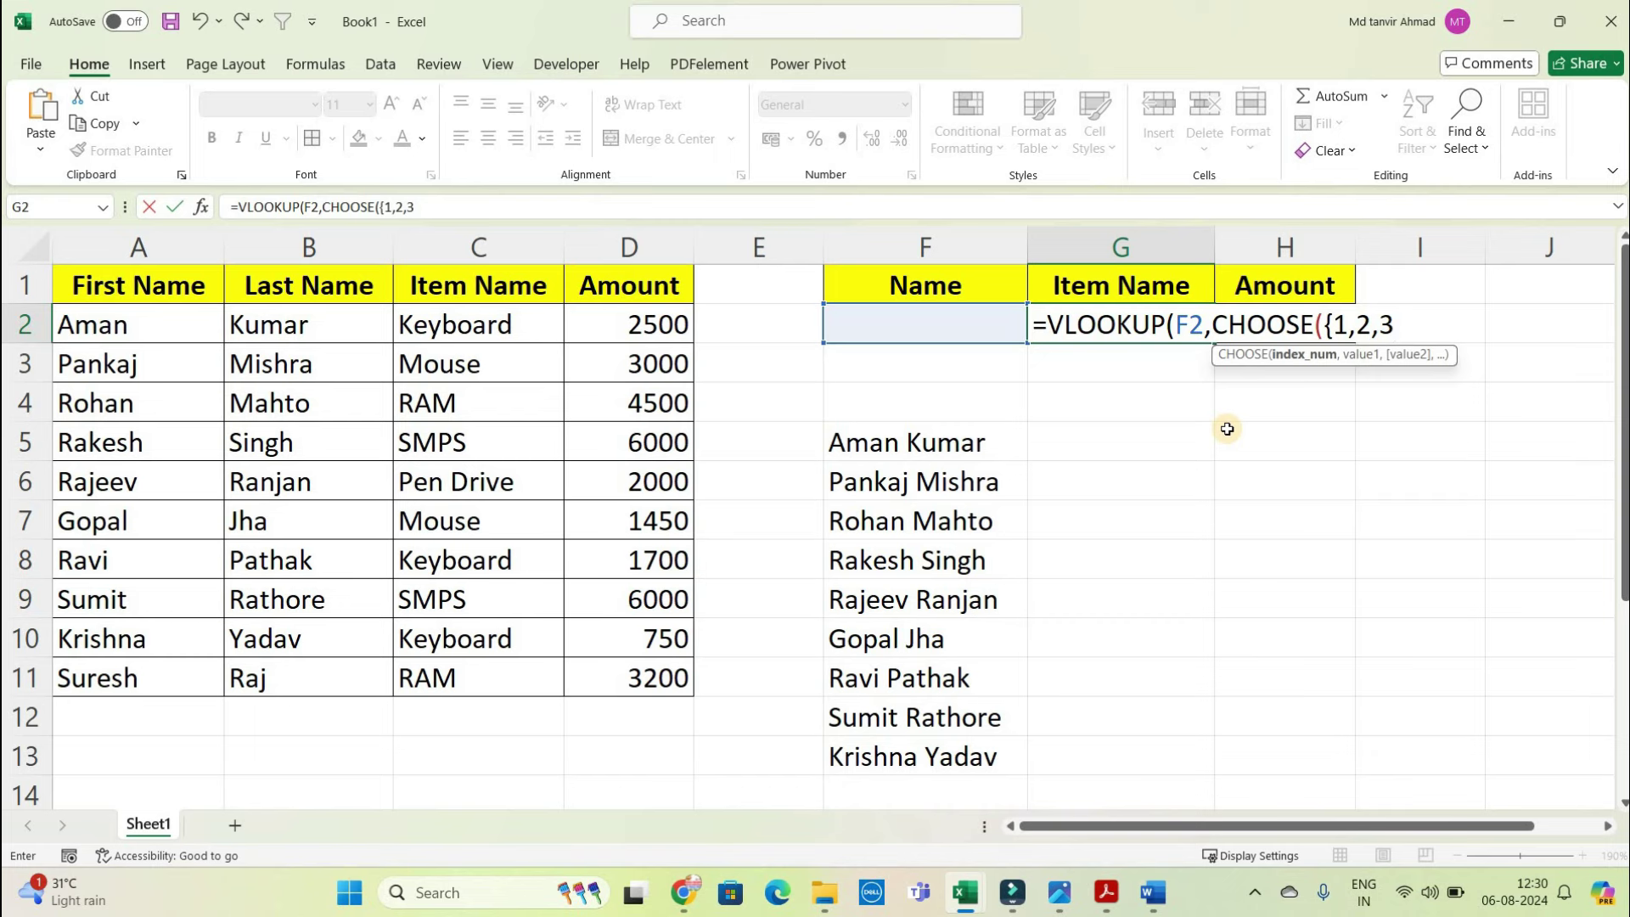
pyautogui.write(',')
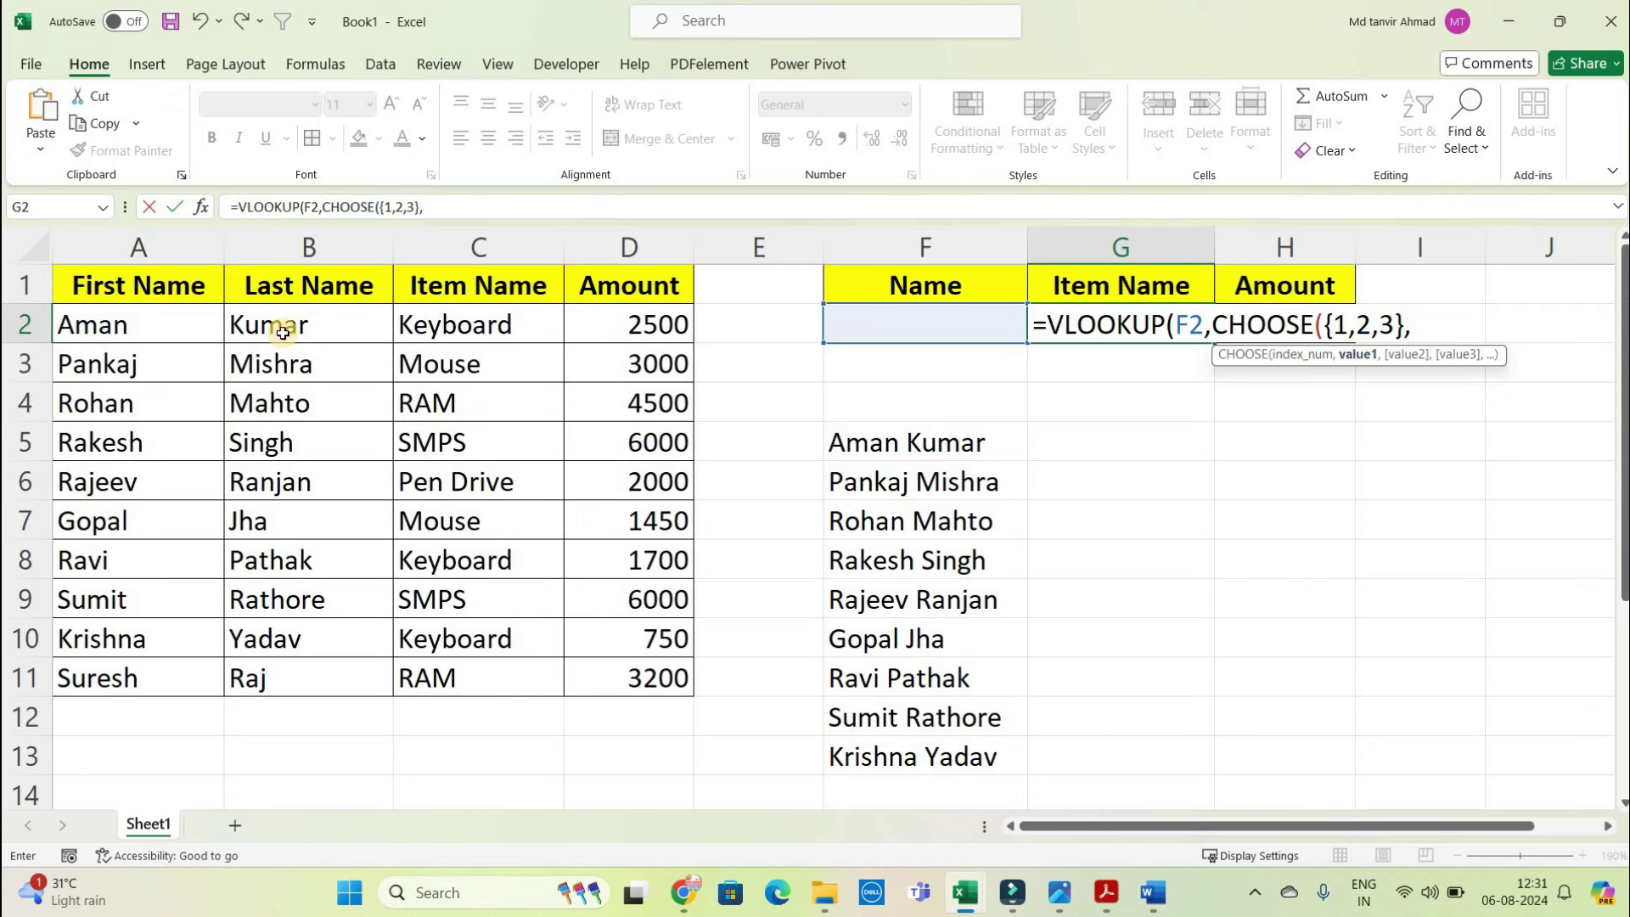
pyautogui.click(102, 323)
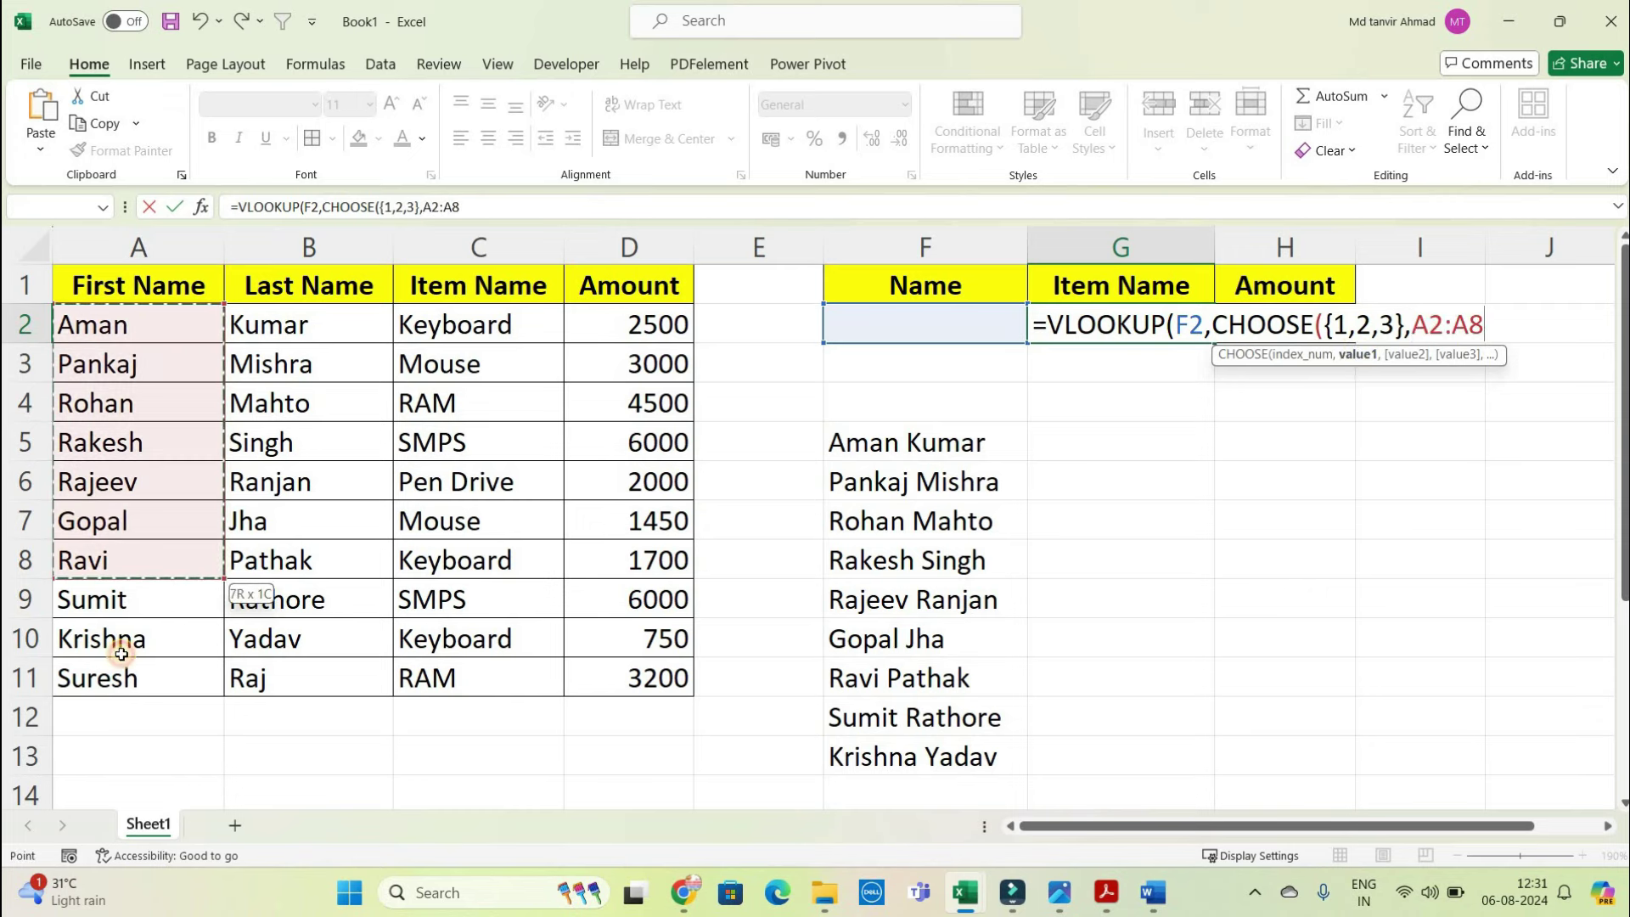
pyautogui.moveTo(115, 468); pyautogui.dragTo(124, 673)
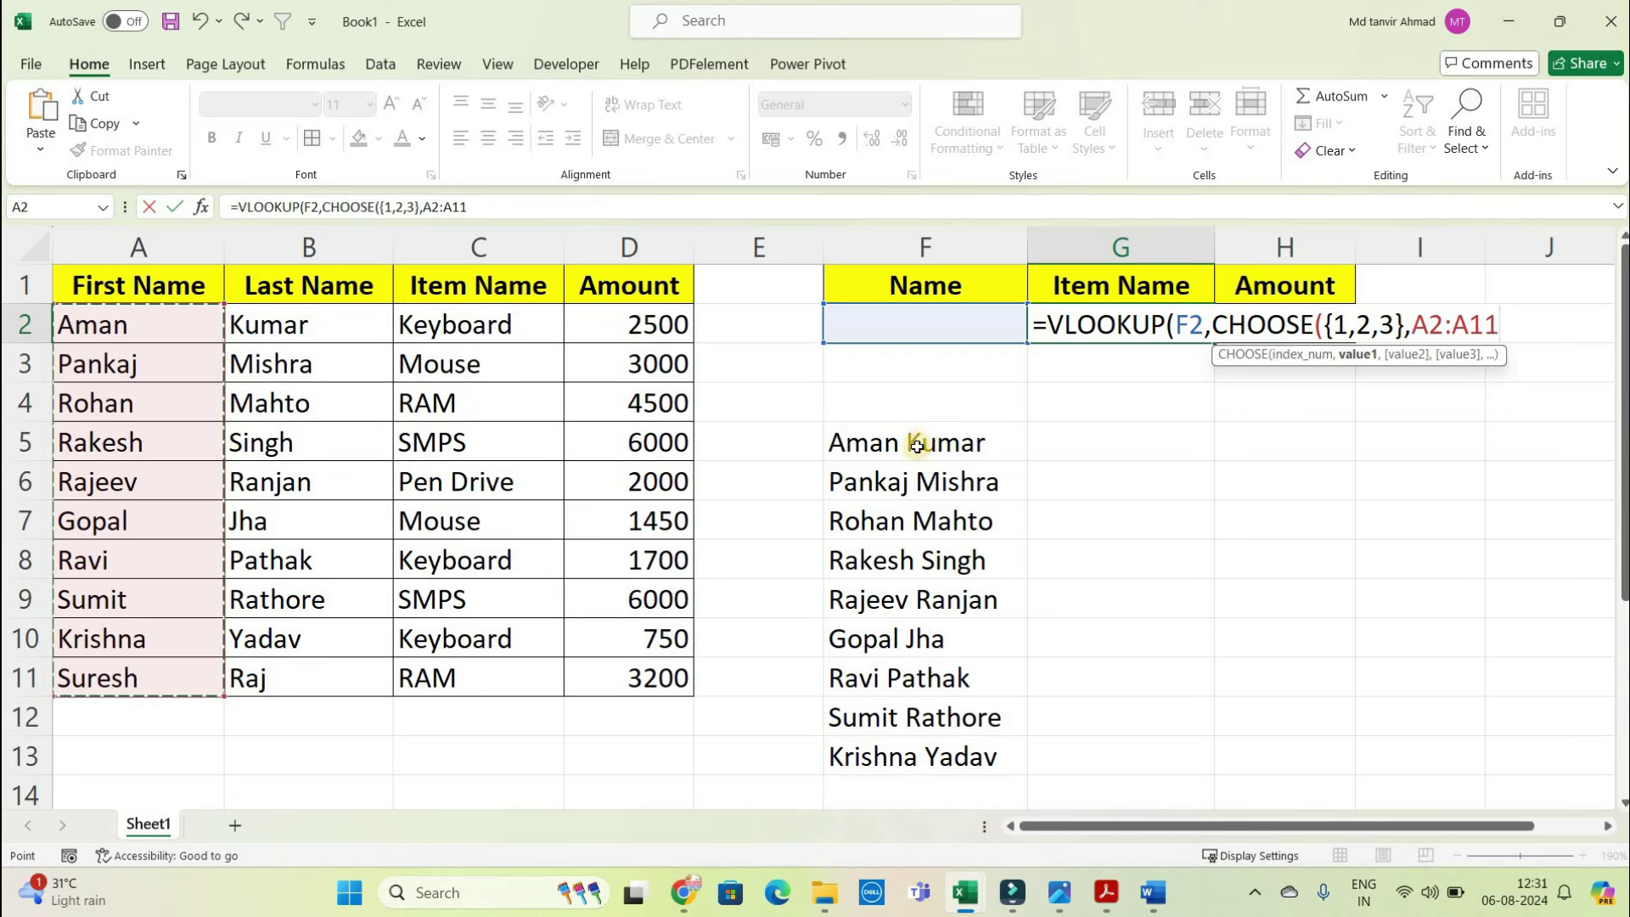
pyautogui.write('&')
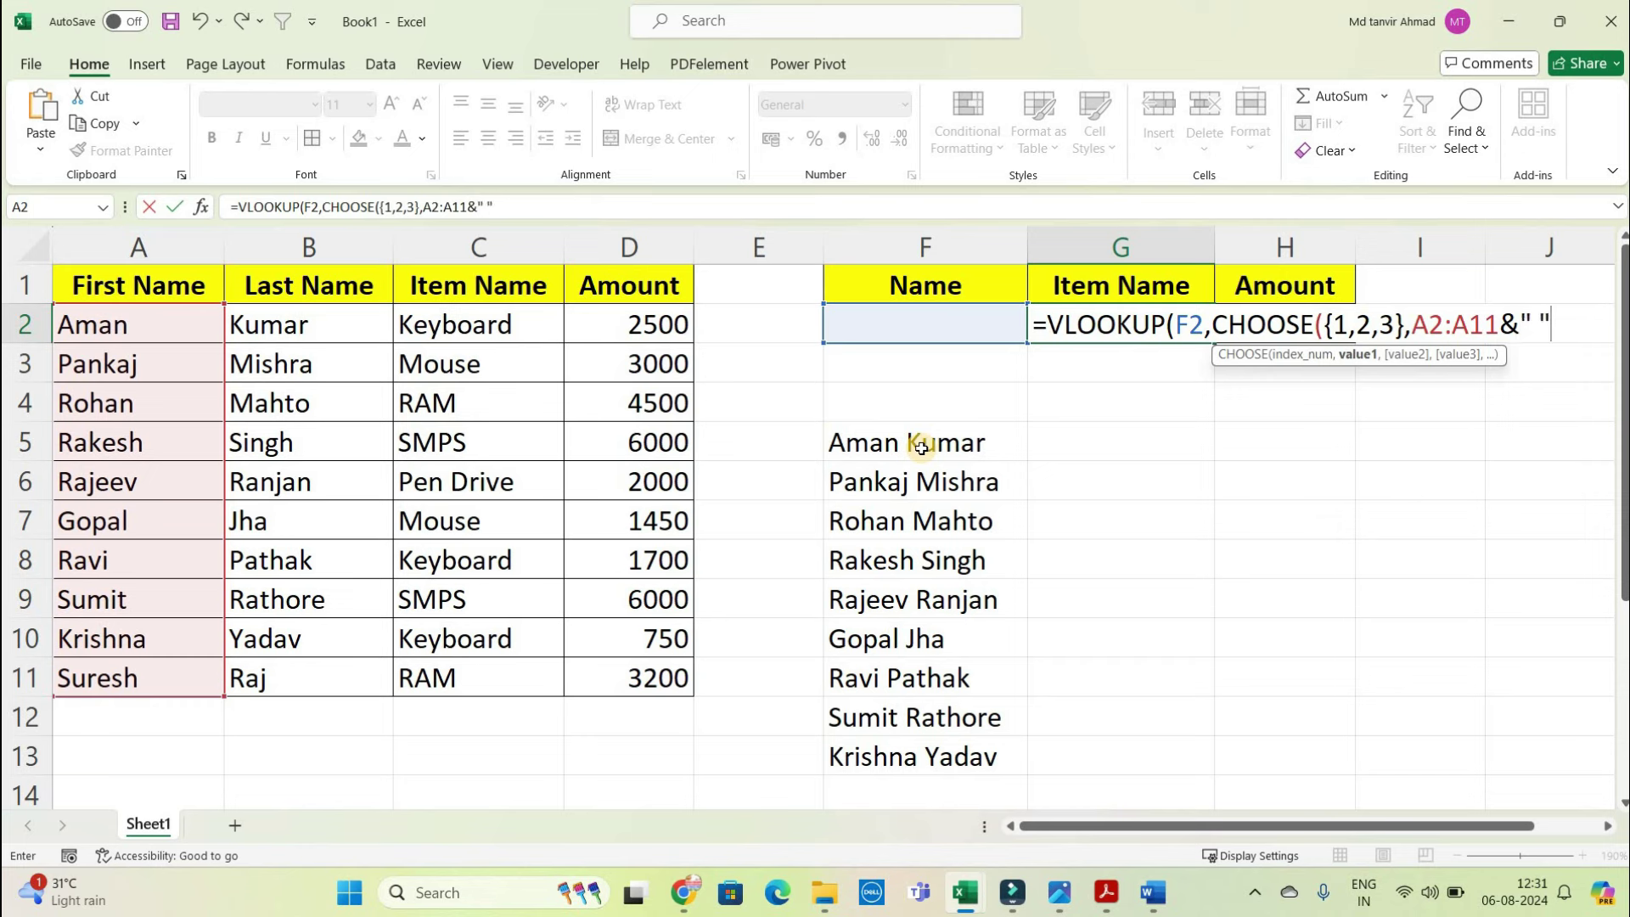
pyautogui.write('&')
pyautogui.moveTo(293, 325); pyautogui.dragTo(316, 671)
pyautogui.write(',')
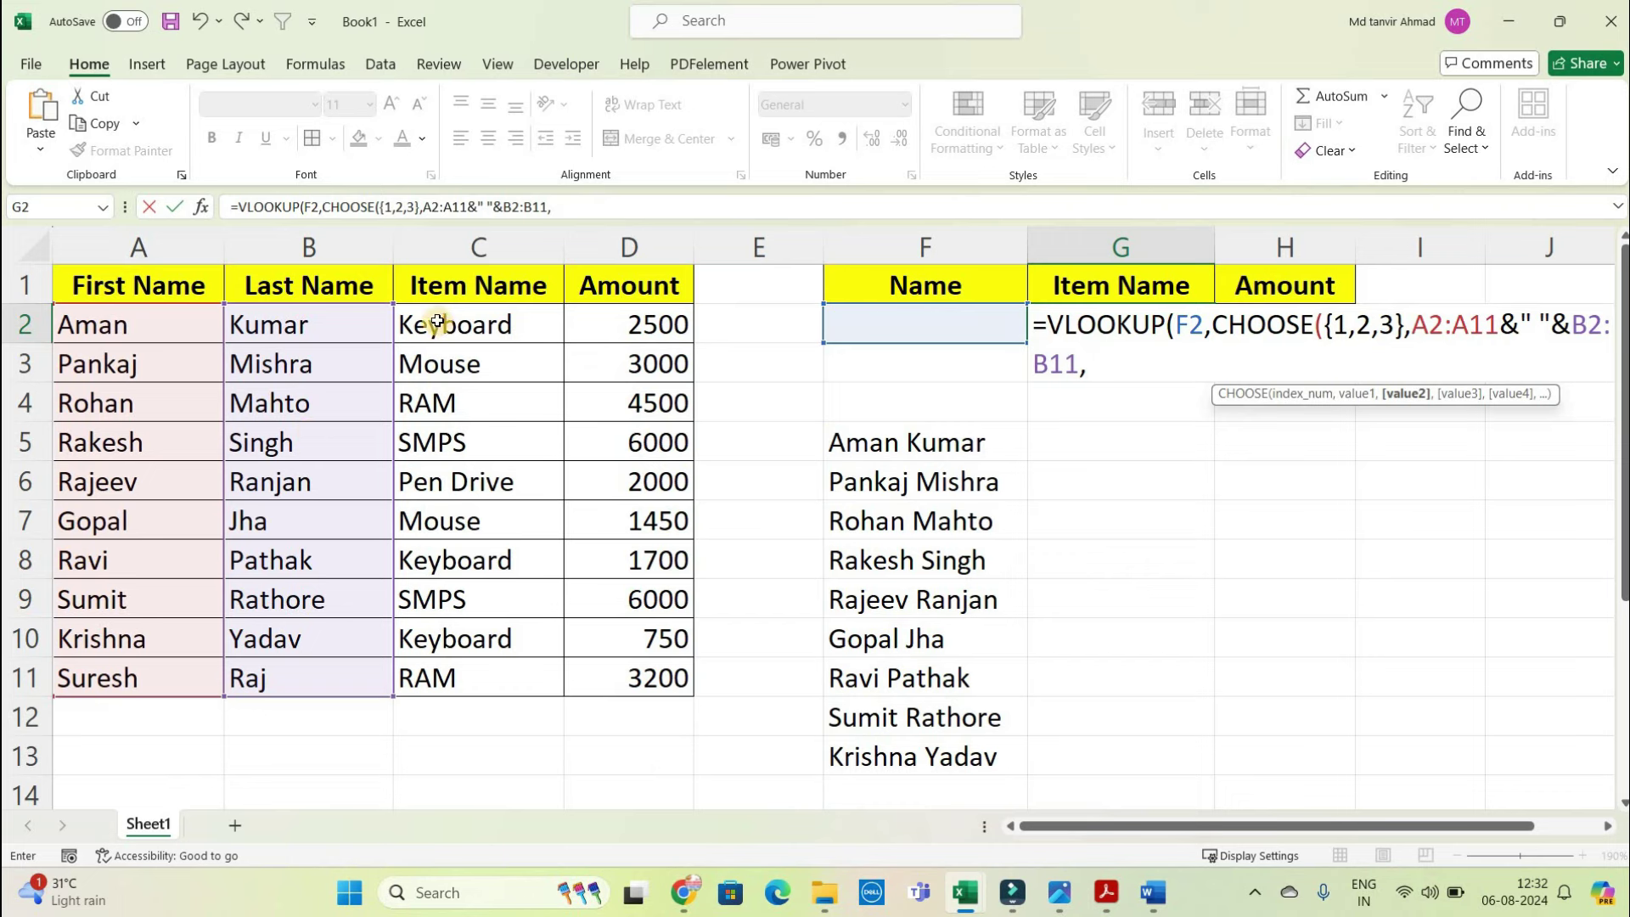
# - Add C2:C11 and D2:D11 to CHOOSE, then set column index 2 with exact match 0
pyautogui.moveTo(441, 324); pyautogui.dragTo(440, 669)
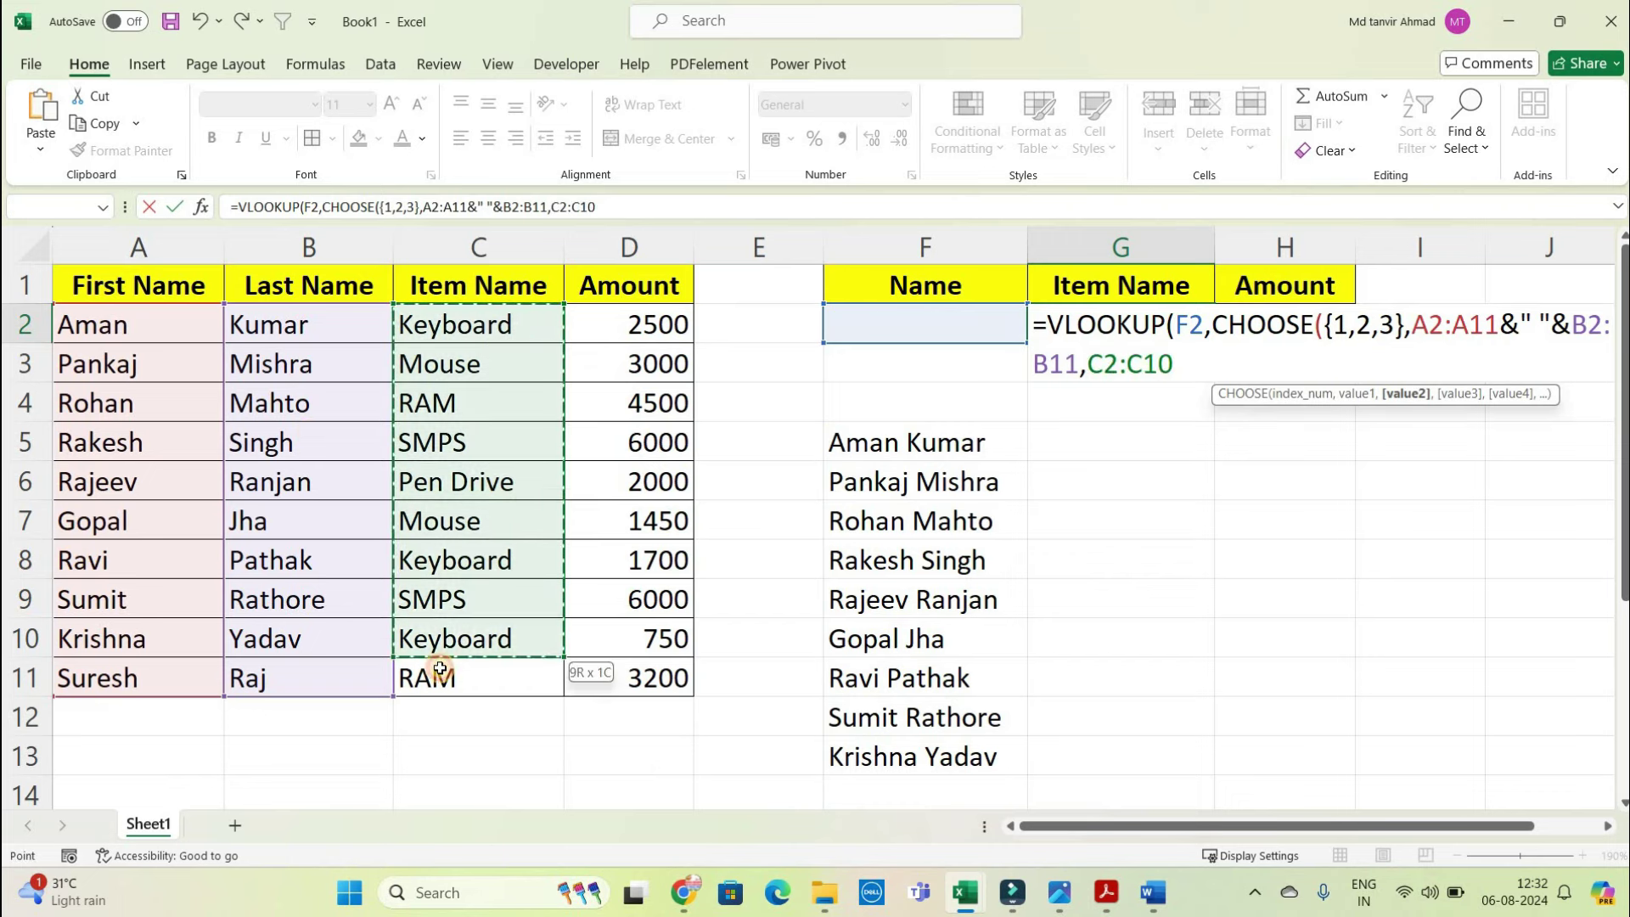
pyautogui.write(',')
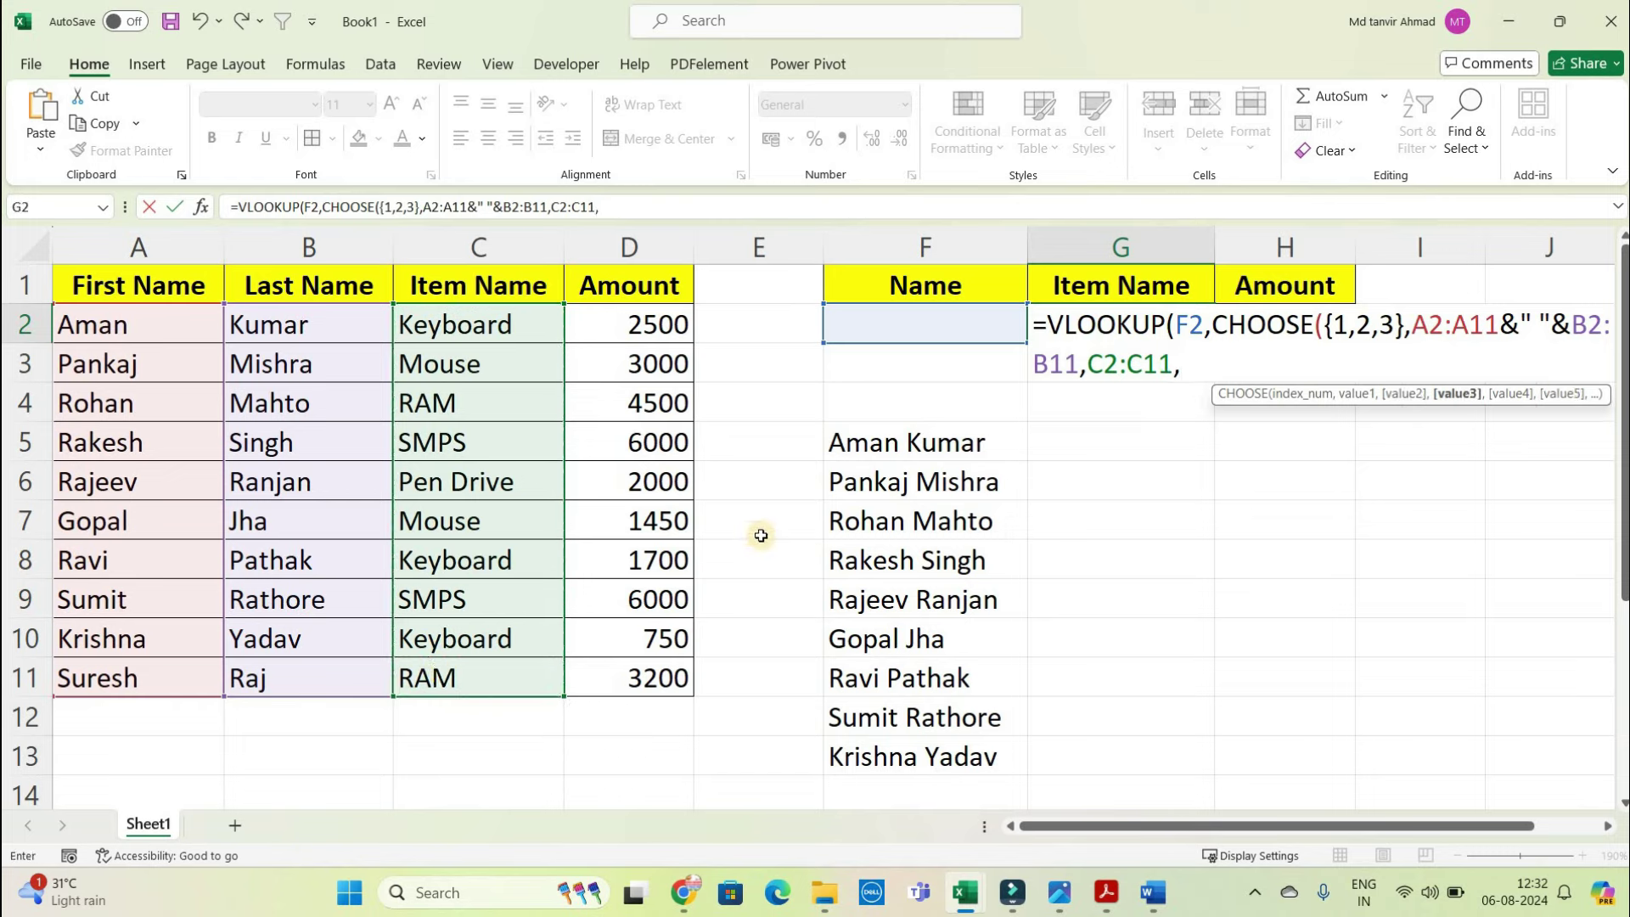
pyautogui.click(595, 327)
pyautogui.moveTo(626, 643); pyautogui.dragTo(626, 670)
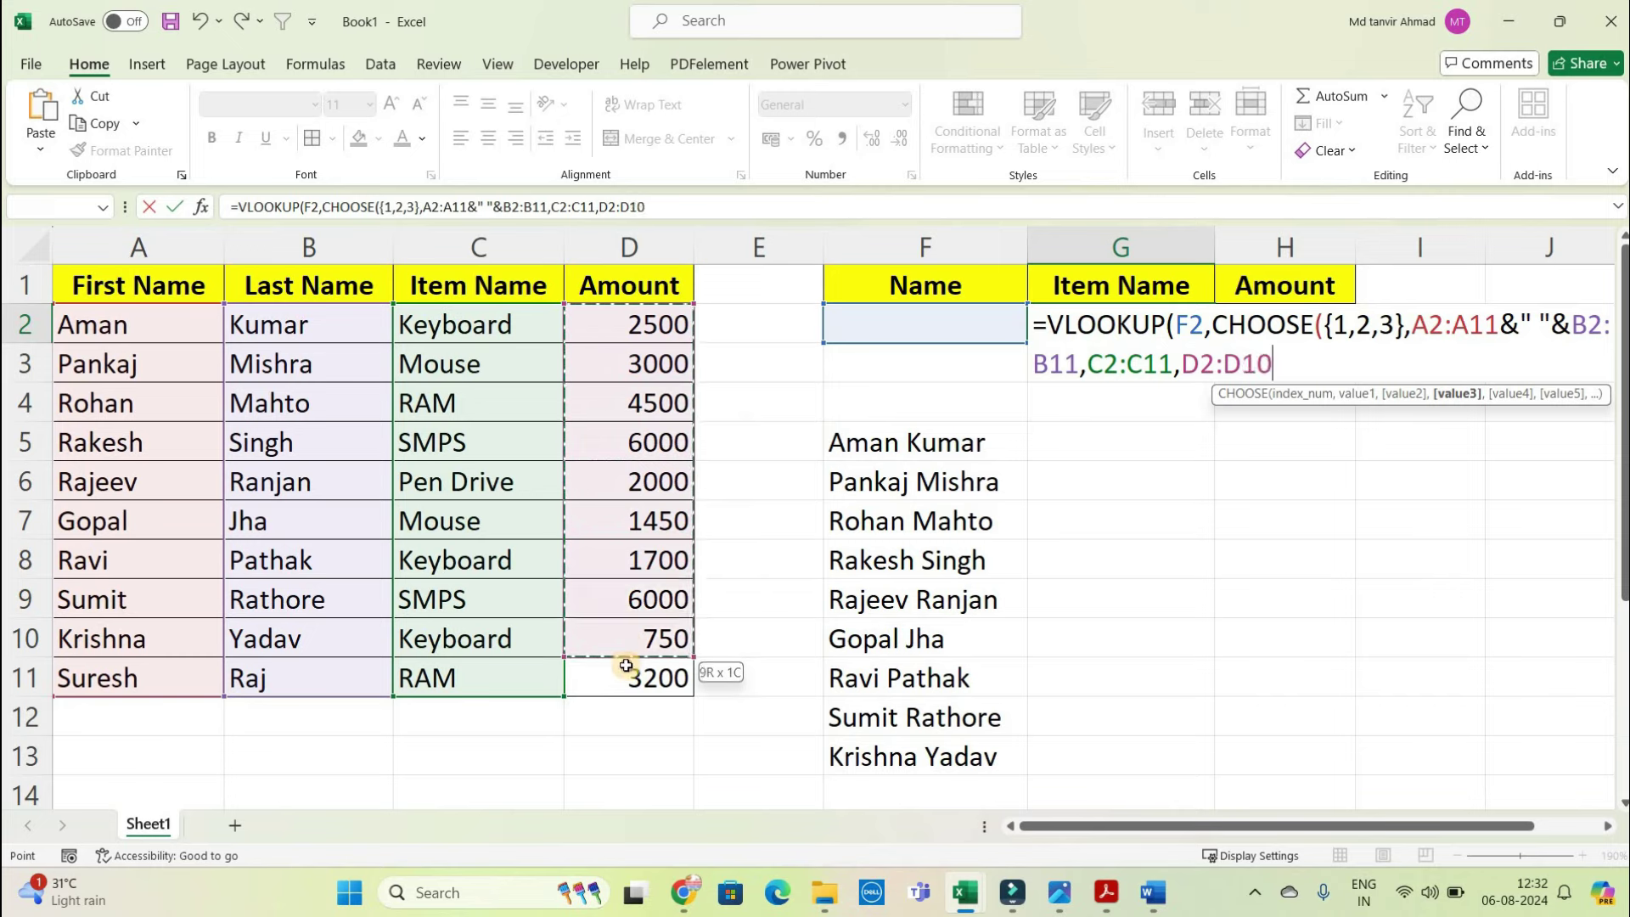
pyautogui.write(')')
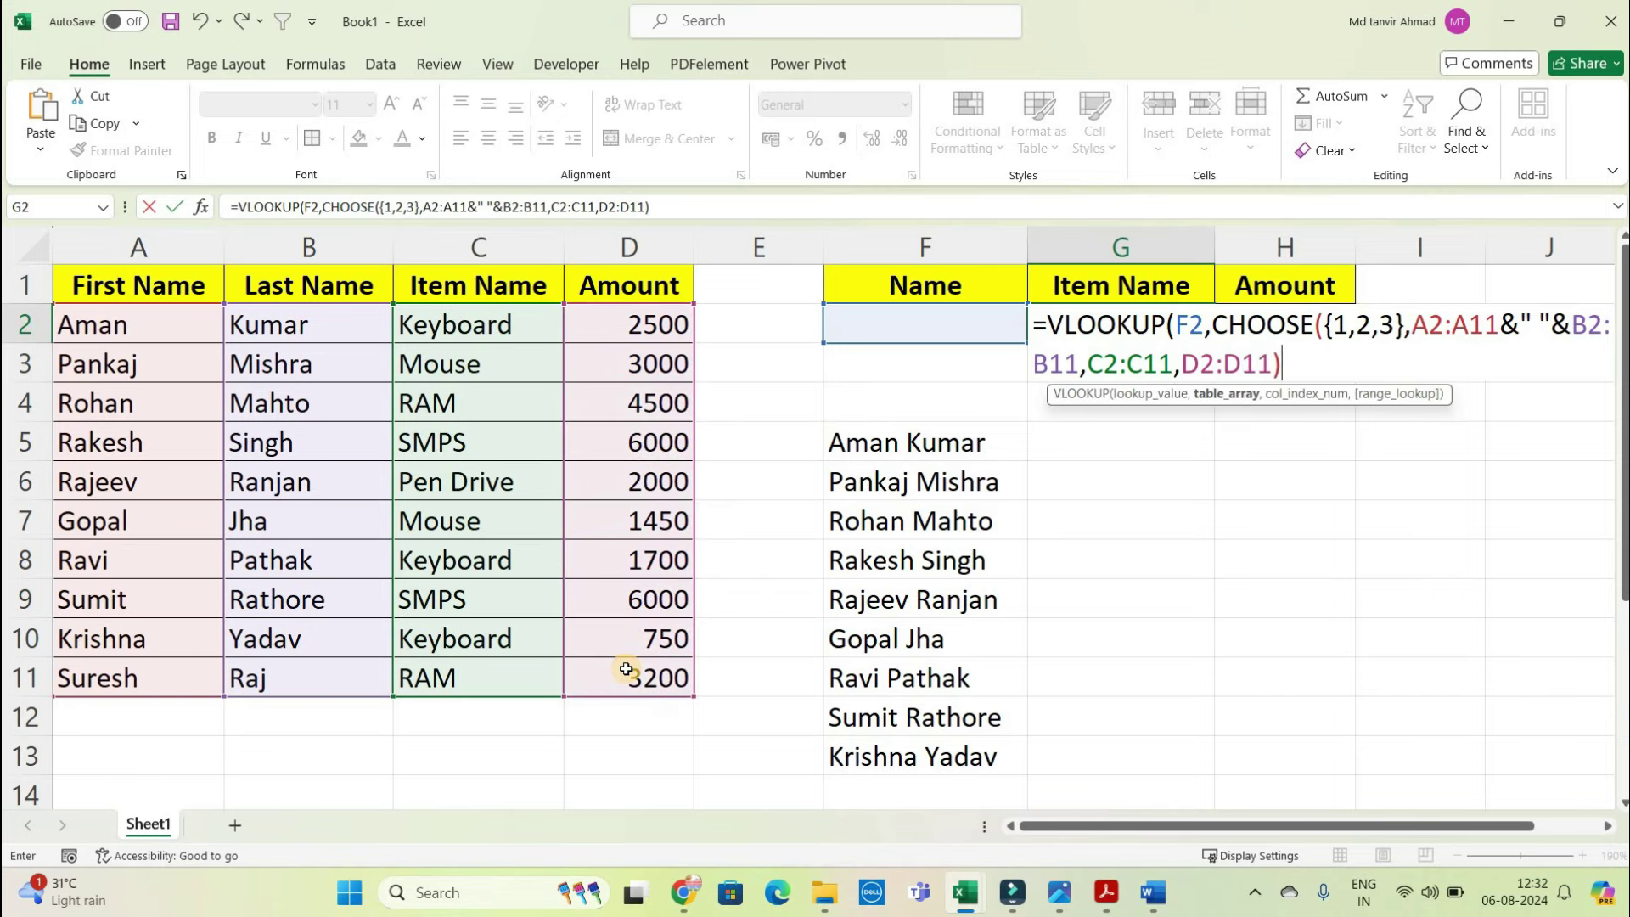
pyautogui.write(',')
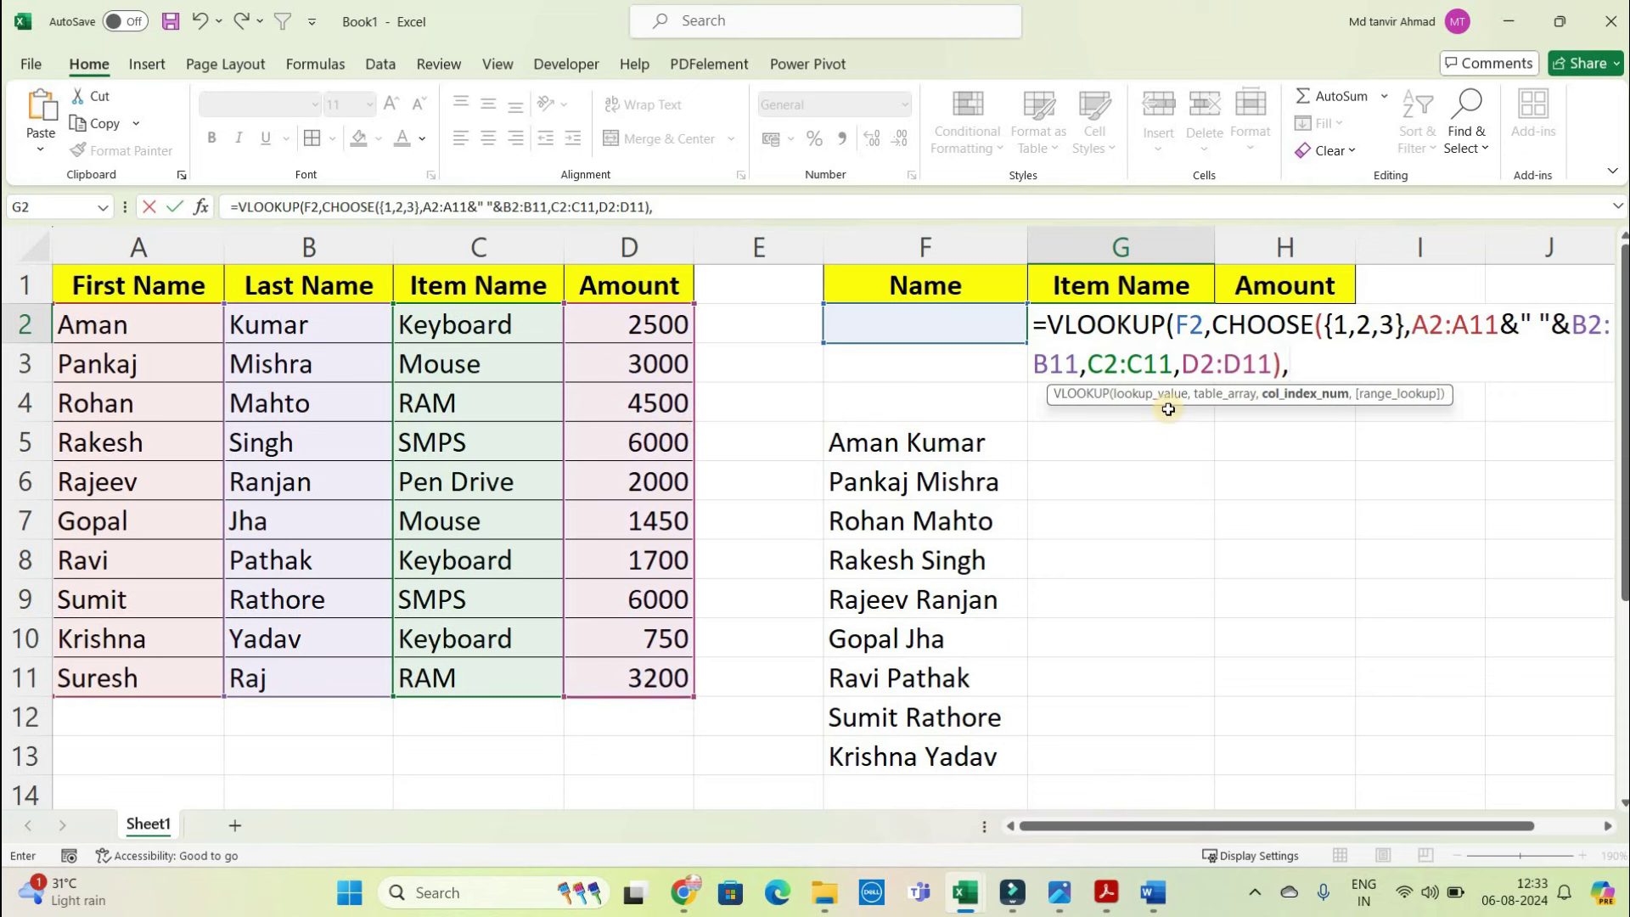
pyautogui.write('2')
pyautogui.write(',')
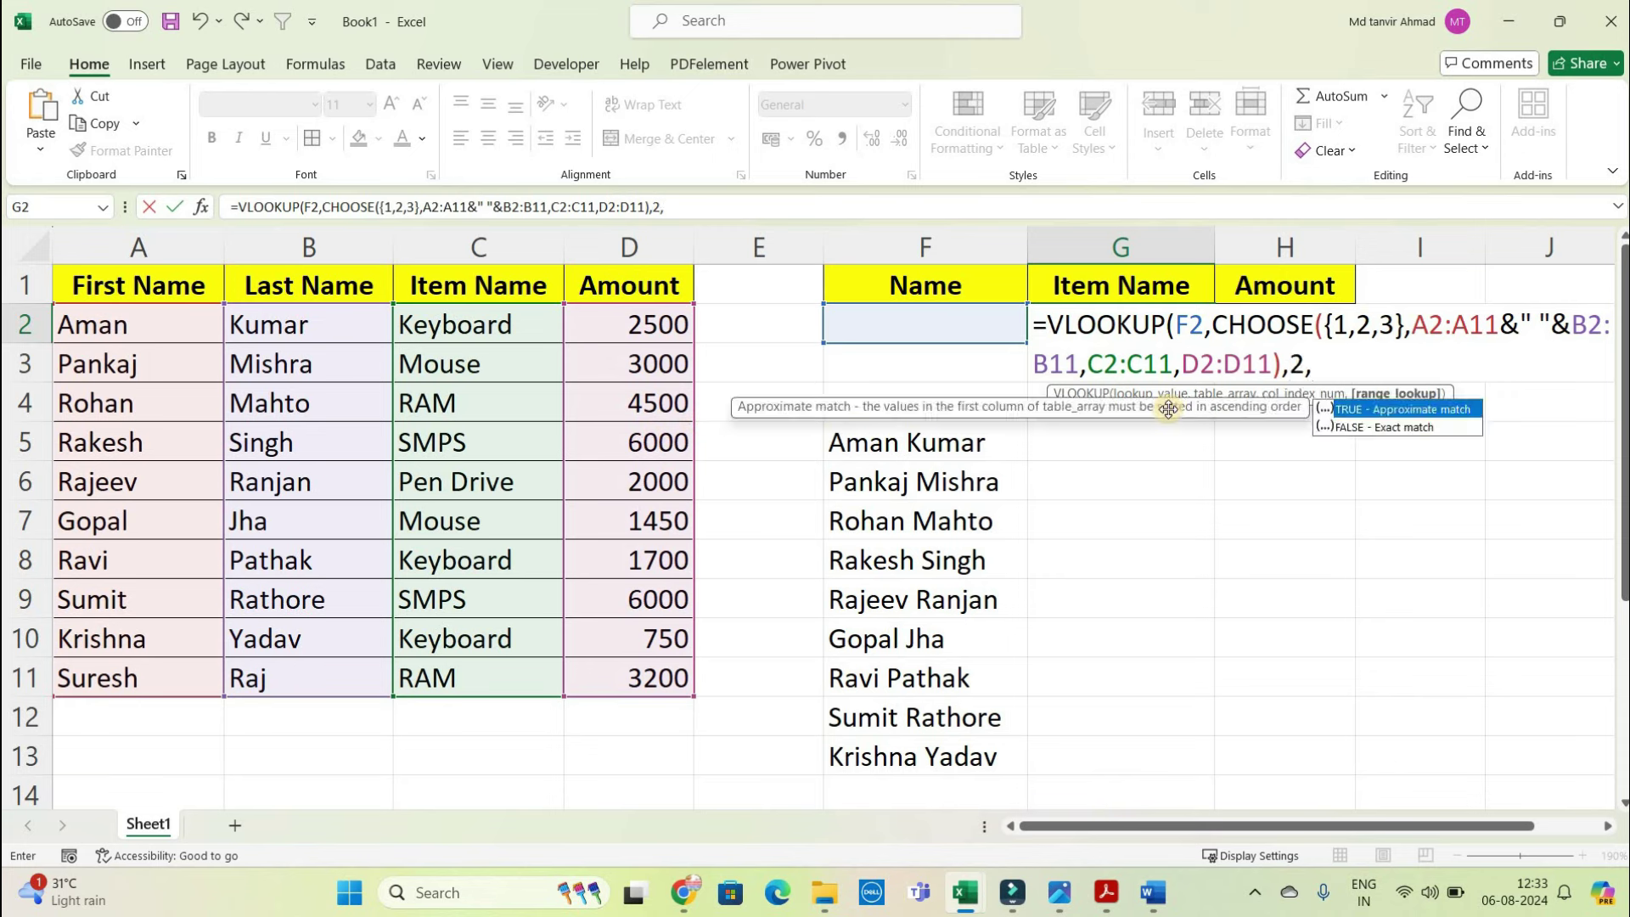
pyautogui.write('0')
pyautogui.write(')')
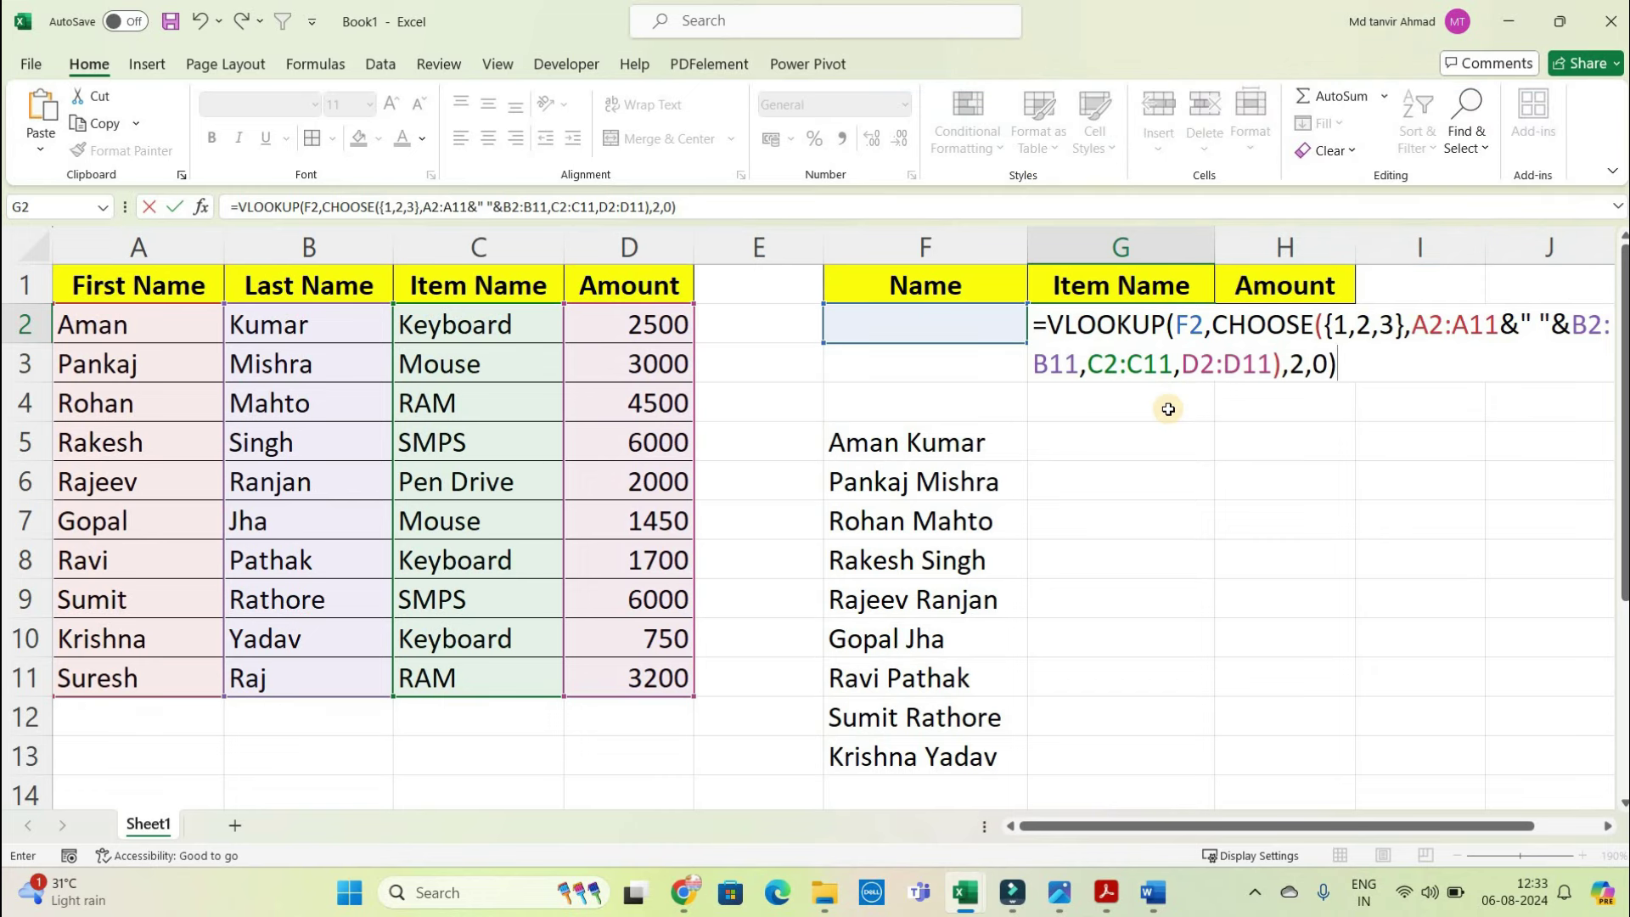
# - Commit G2 as an array formula and test it with the first person's full name, returning Keyboard
pyautogui.hotkey('ctrl', 'shift', 'Return')
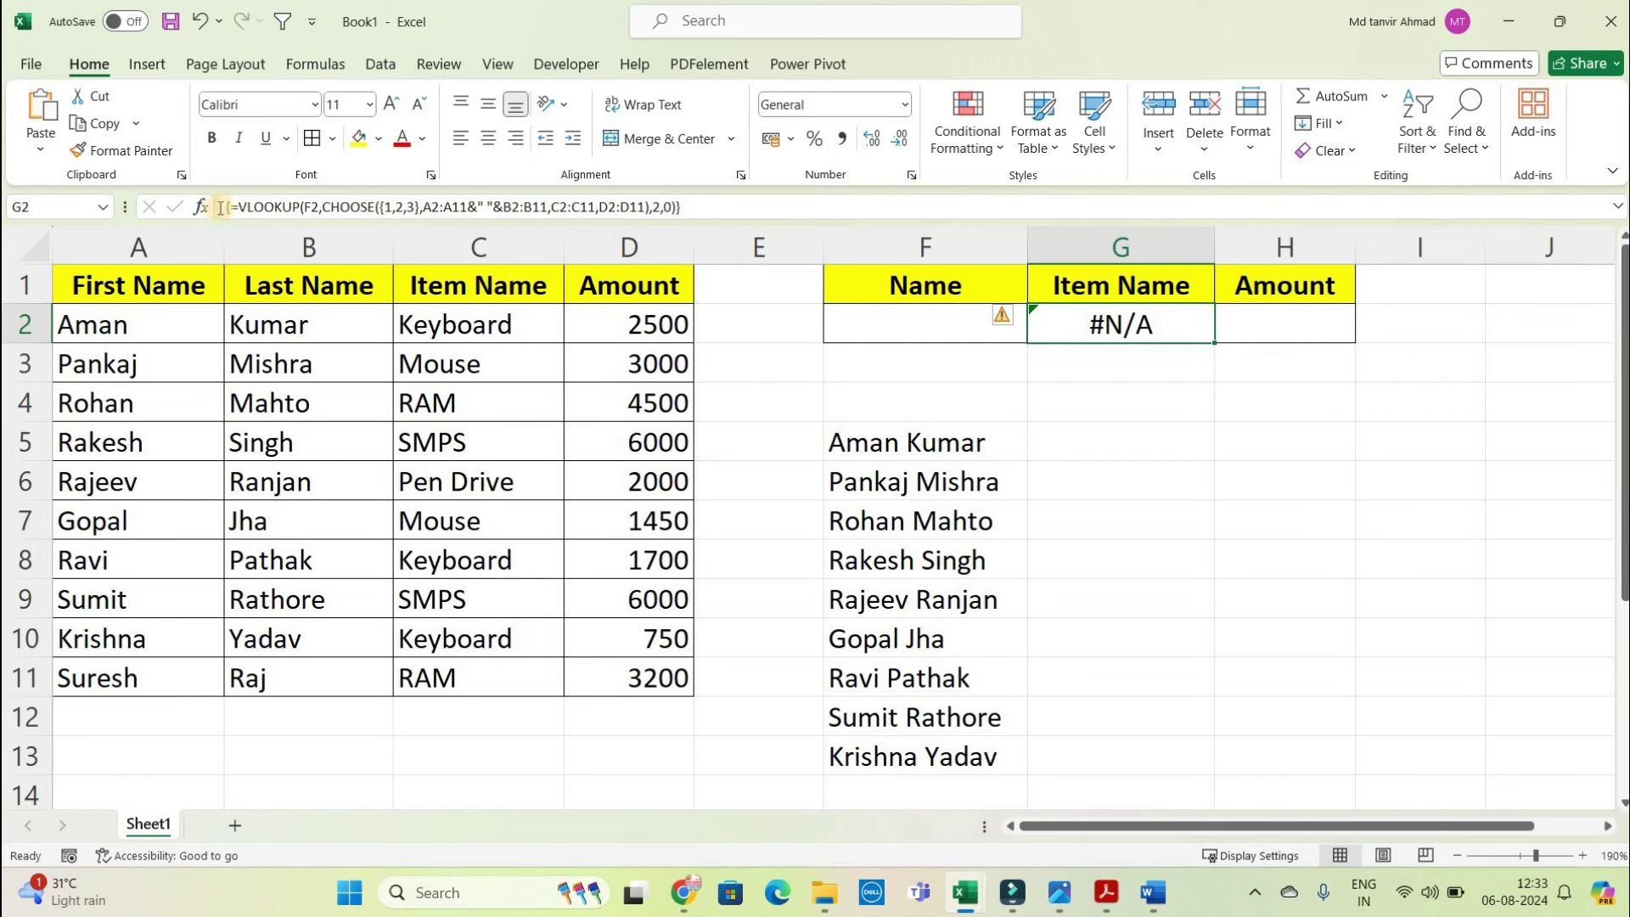
pyautogui.click(966, 322)
pyautogui.doubleClick(968, 326)
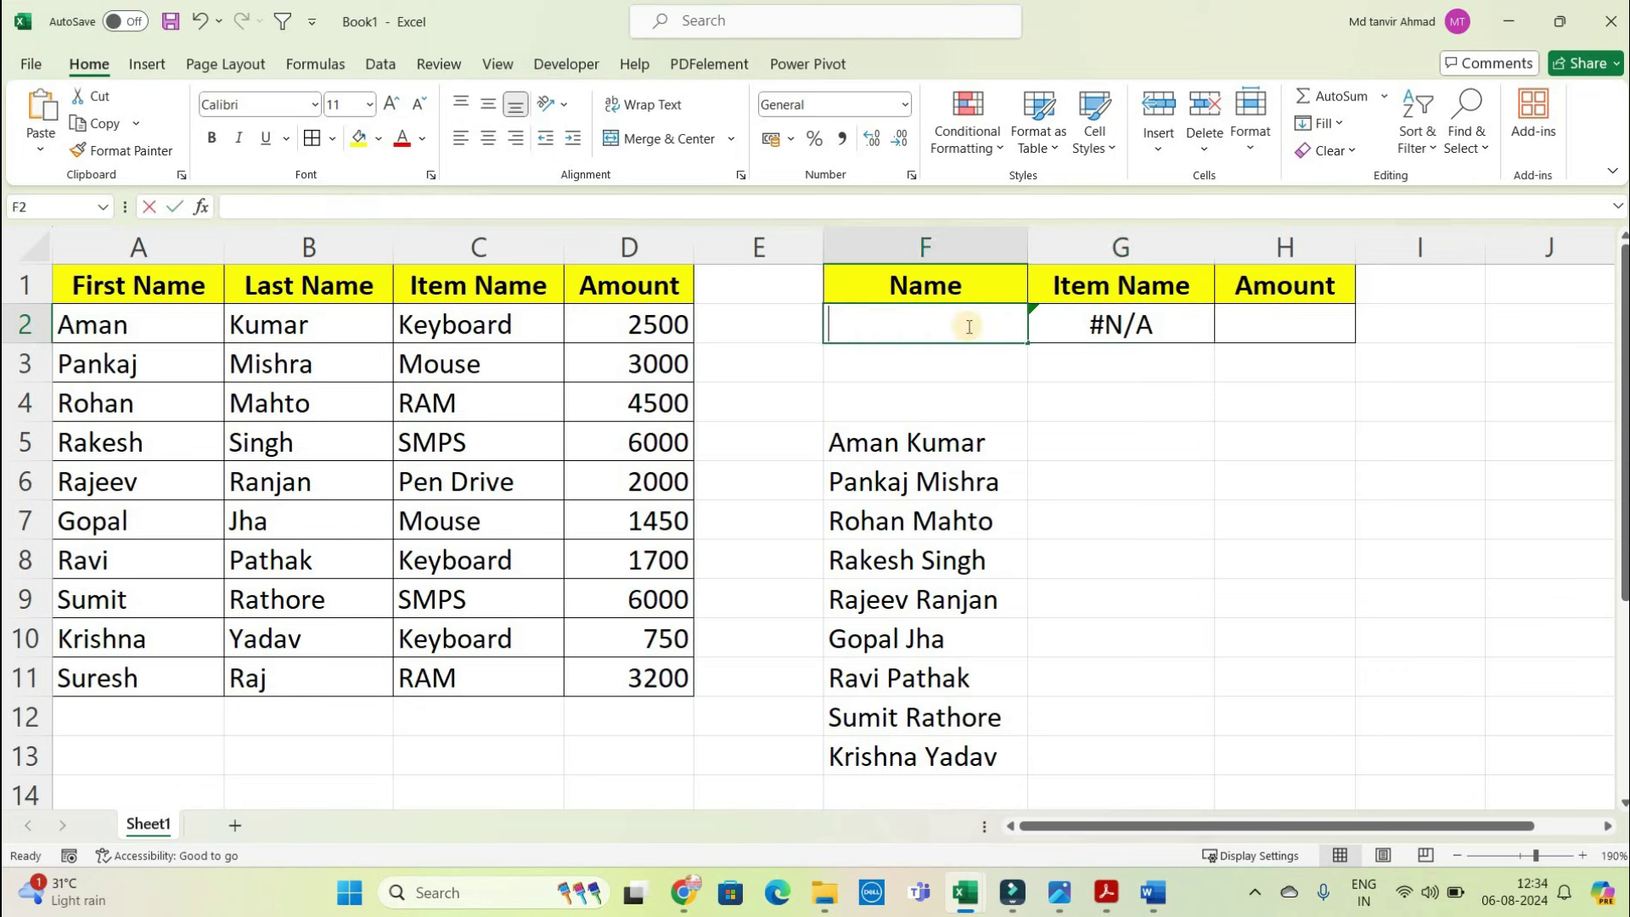
pyautogui.write('Aman Kumar')
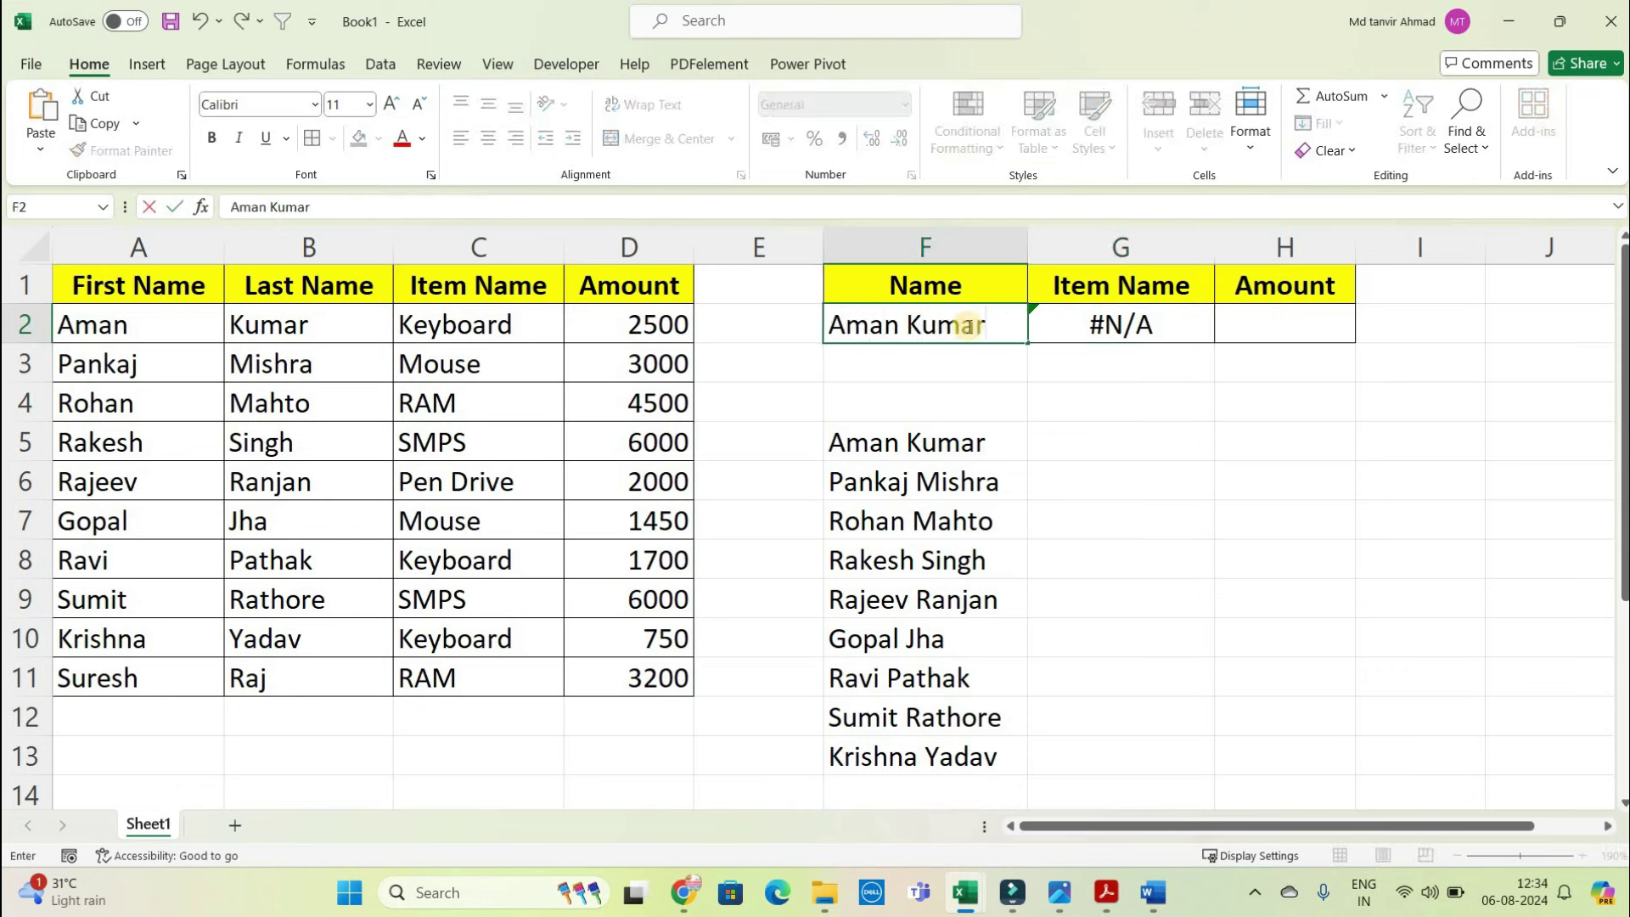
pyautogui.press('Return')
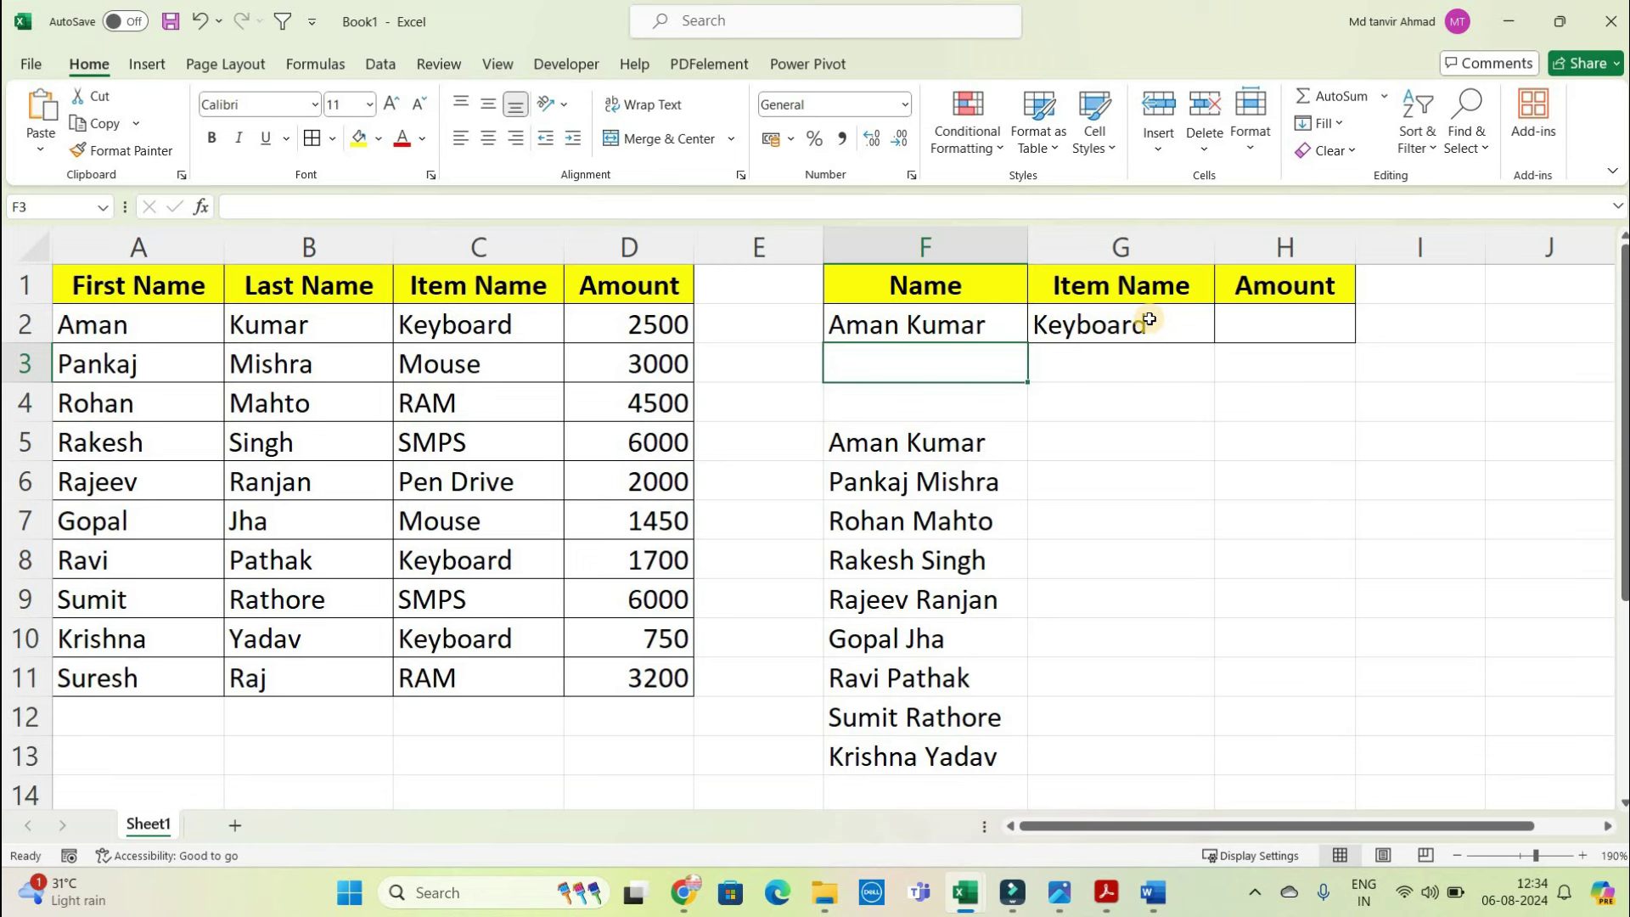
pyautogui.click(1150, 319)
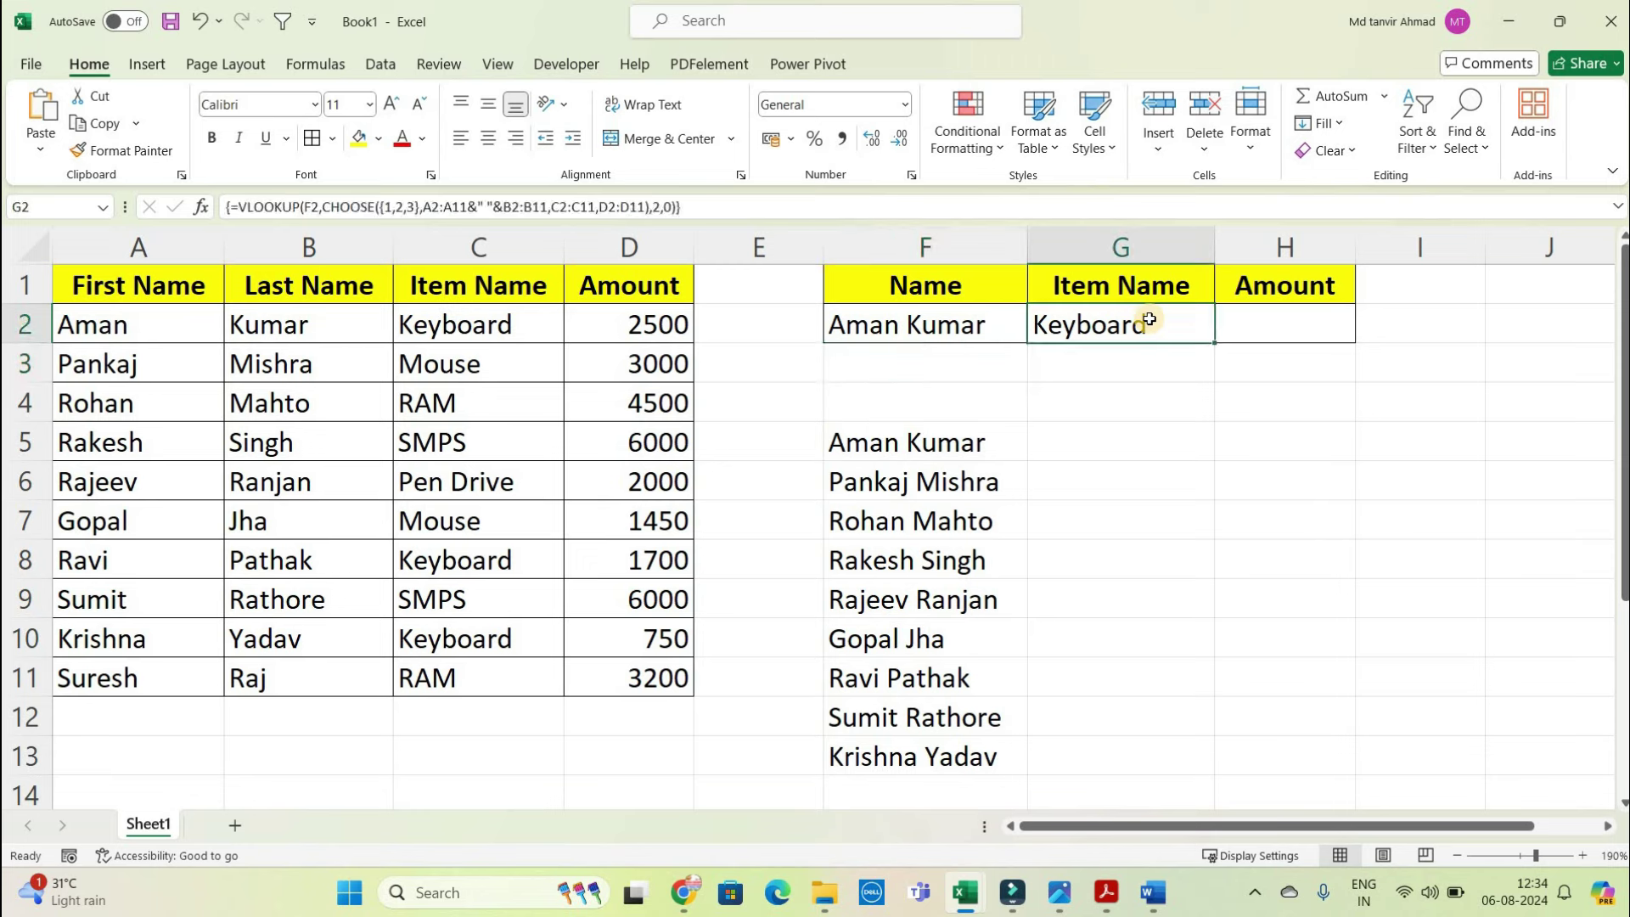
# - Type a second listed person's full name into F2, fixing a typo, so G2 shows Mouse
pyautogui.click(978, 322)
pyautogui.write('Pankaj Msi')
pyautogui.press('BackSpace')
pyautogui.press('BackSpace')
pyautogui.write('ishra')
pyautogui.press('BackSpace')
pyautogui.press('Return')
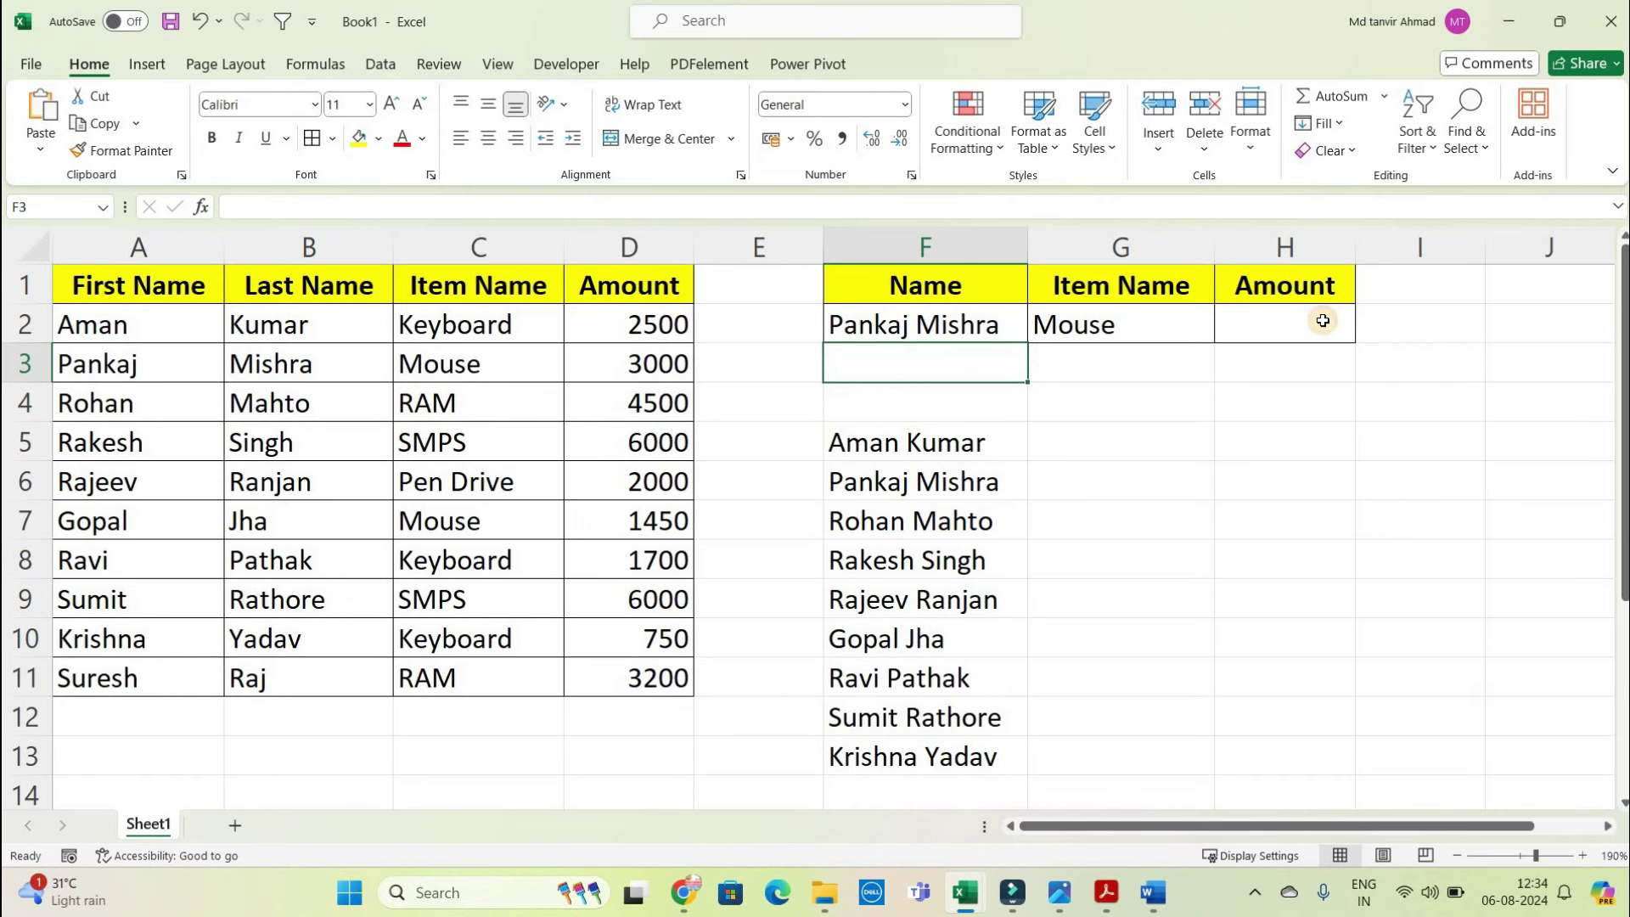
pyautogui.click(1323, 321)
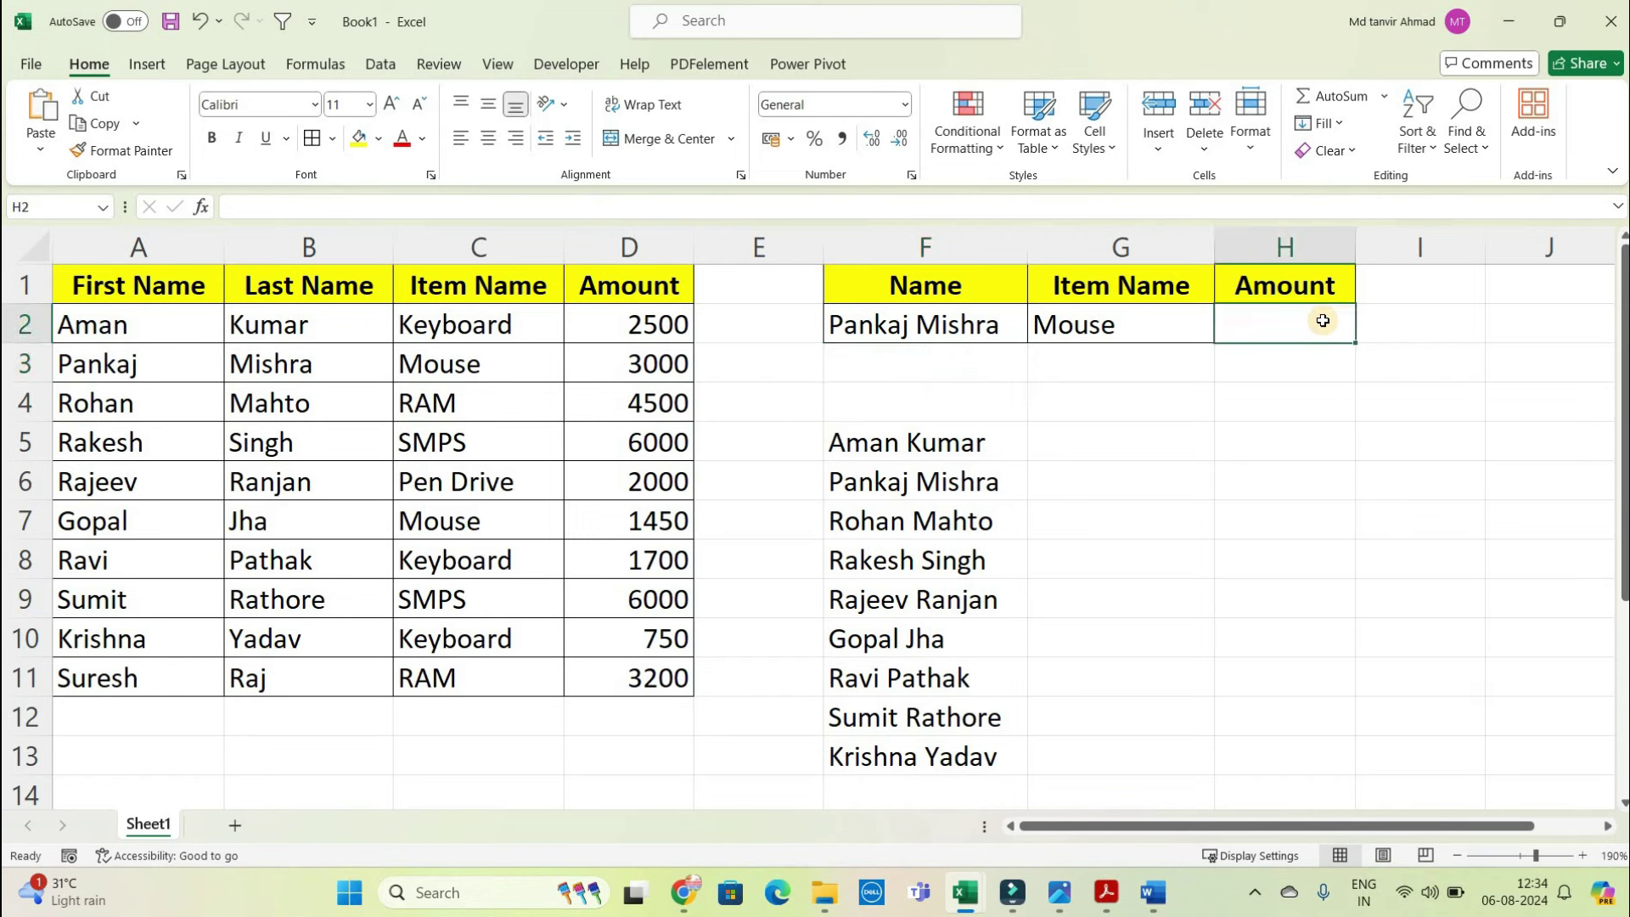
# - Begin H2 with =VLOOKUP(F2,CHOOSE({1,2,3}, using the function suggestions
pyautogui.write('=vlo')
pyautogui.press('Tab')
pyautogui.click(972, 314)
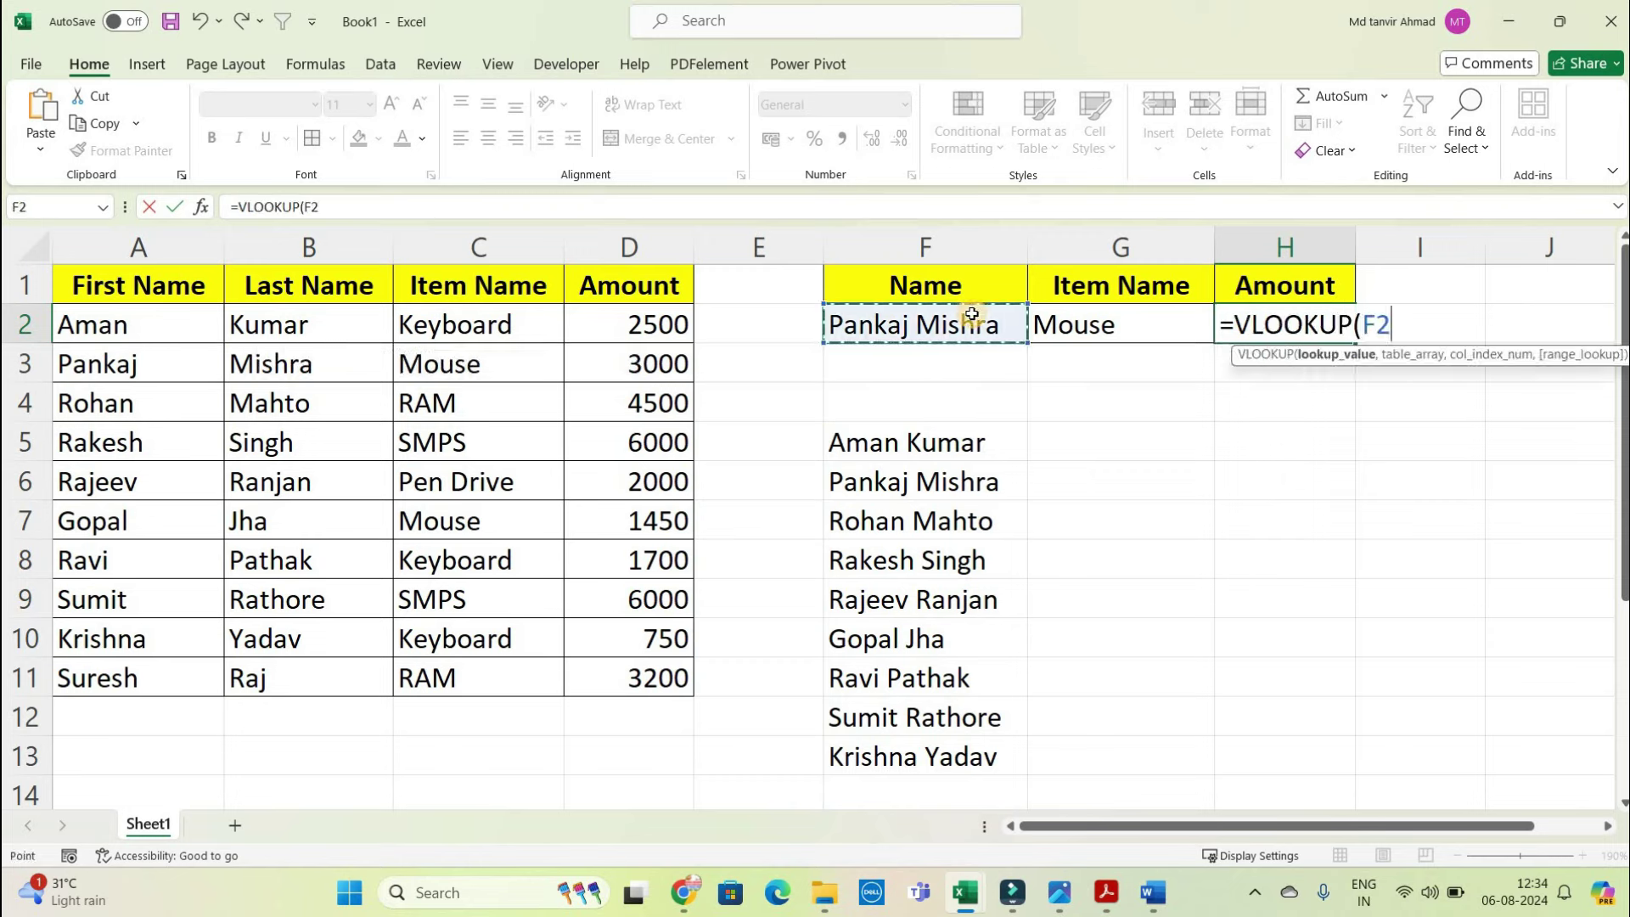
pyautogui.write(',')
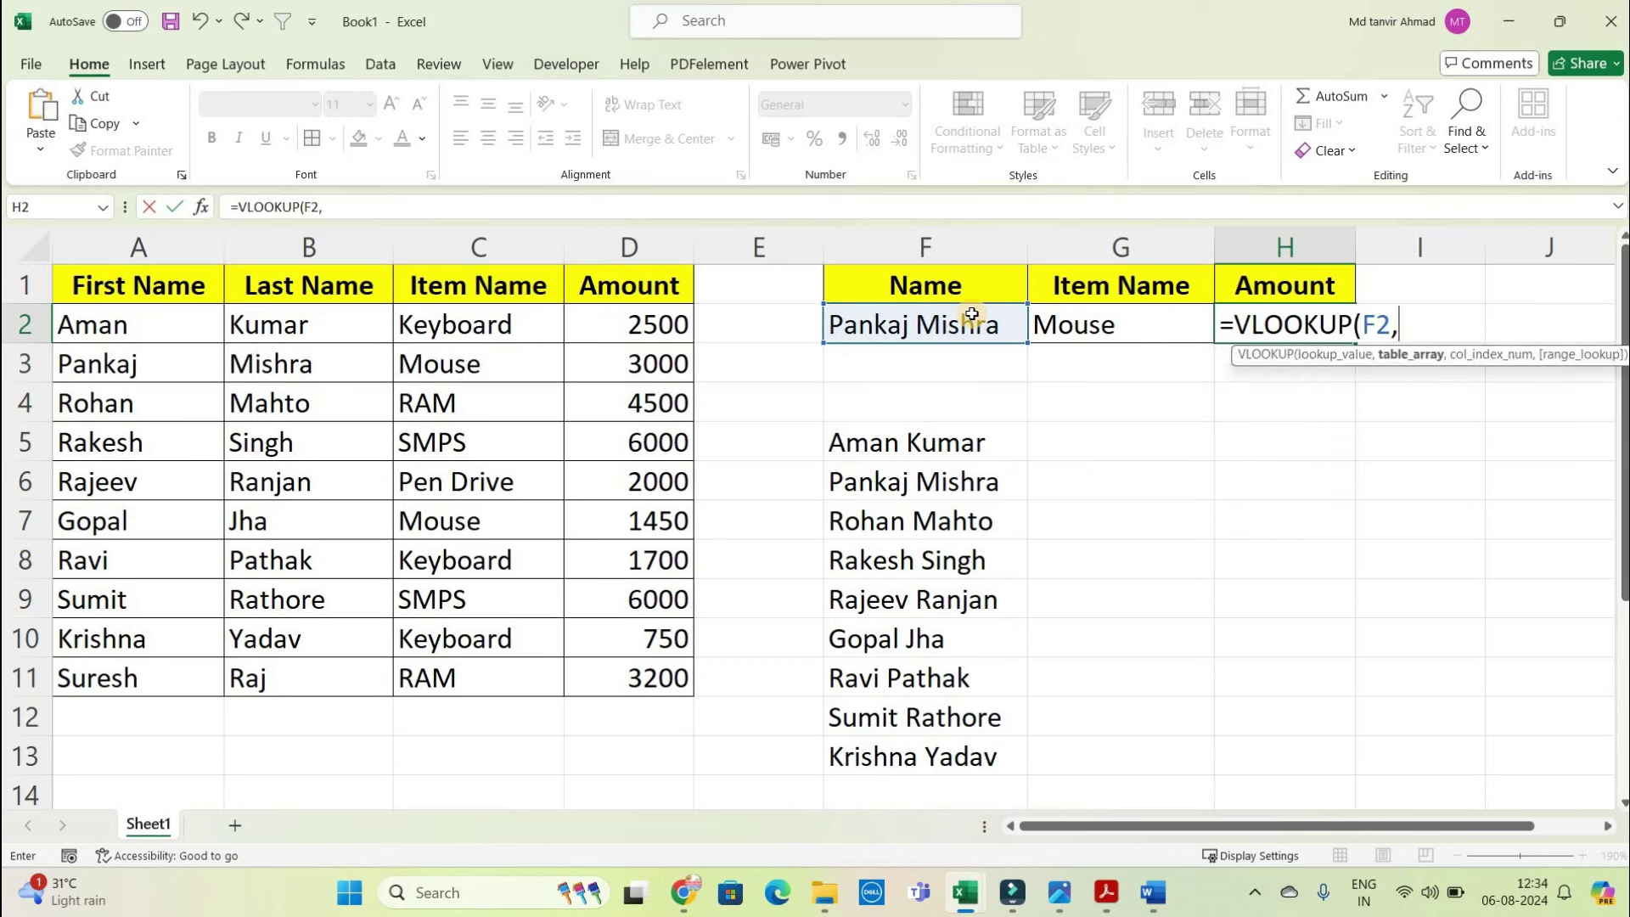
pyautogui.write('choo')
pyautogui.press('Tab')
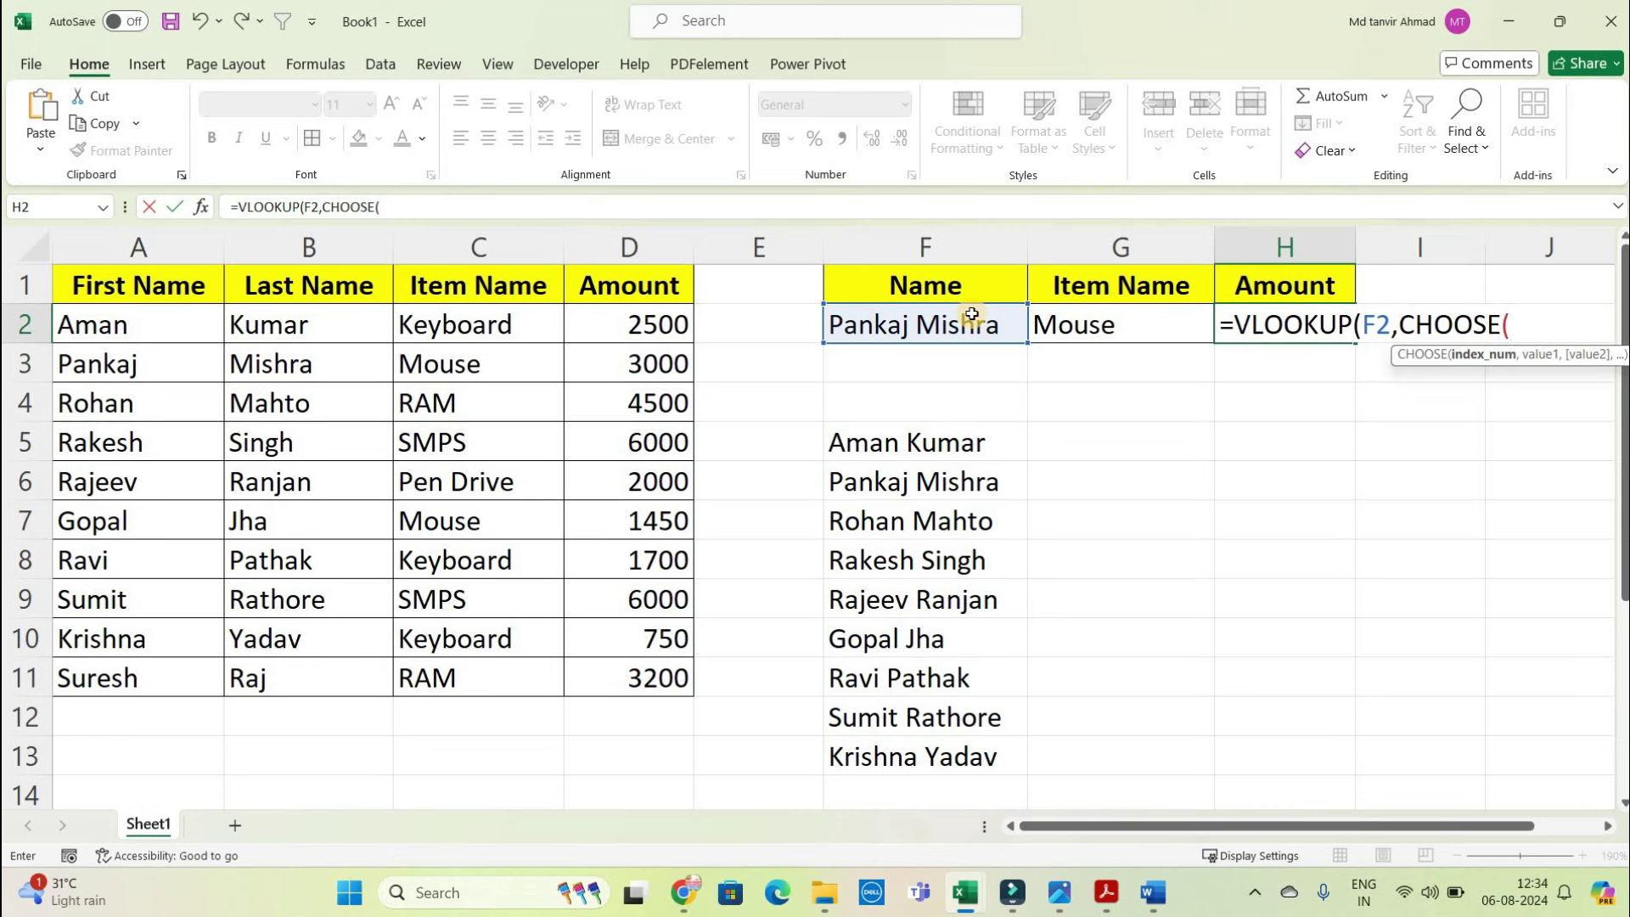
pyautogui.write('{')
pyautogui.write('1,2,3')
pyautogui.write('}')
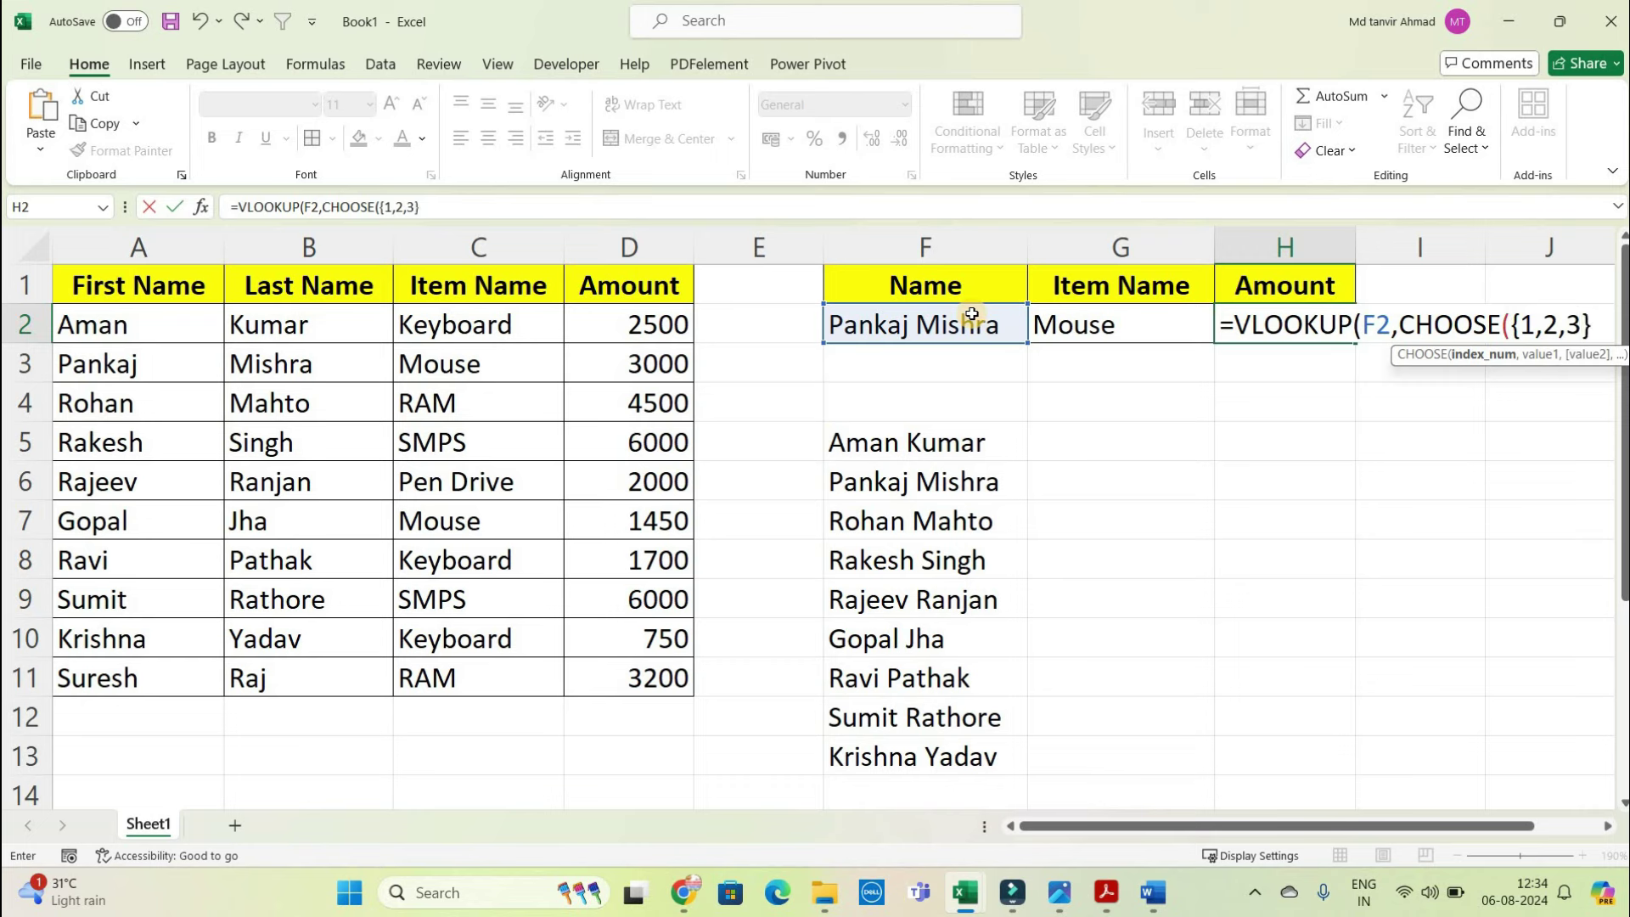
pyautogui.write(',')
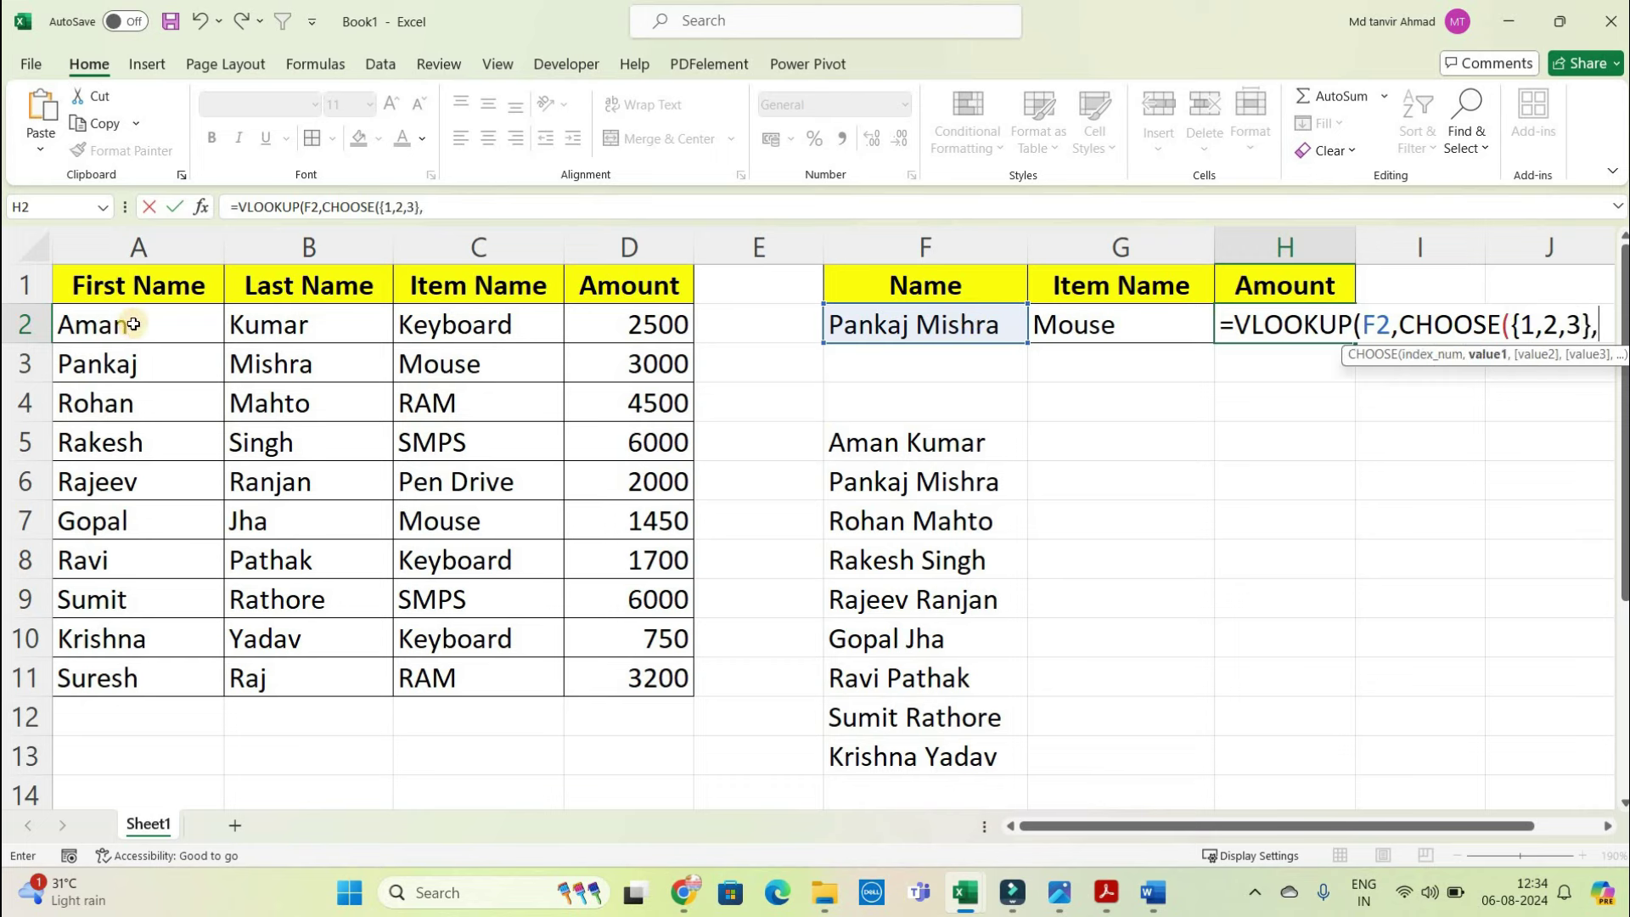
# - Add A2:A11&" "&B2:B11, C2:C11 and D2:D11, then return column 3 with exact match 0
pyautogui.moveTo(133, 323); pyautogui.dragTo(119, 671)
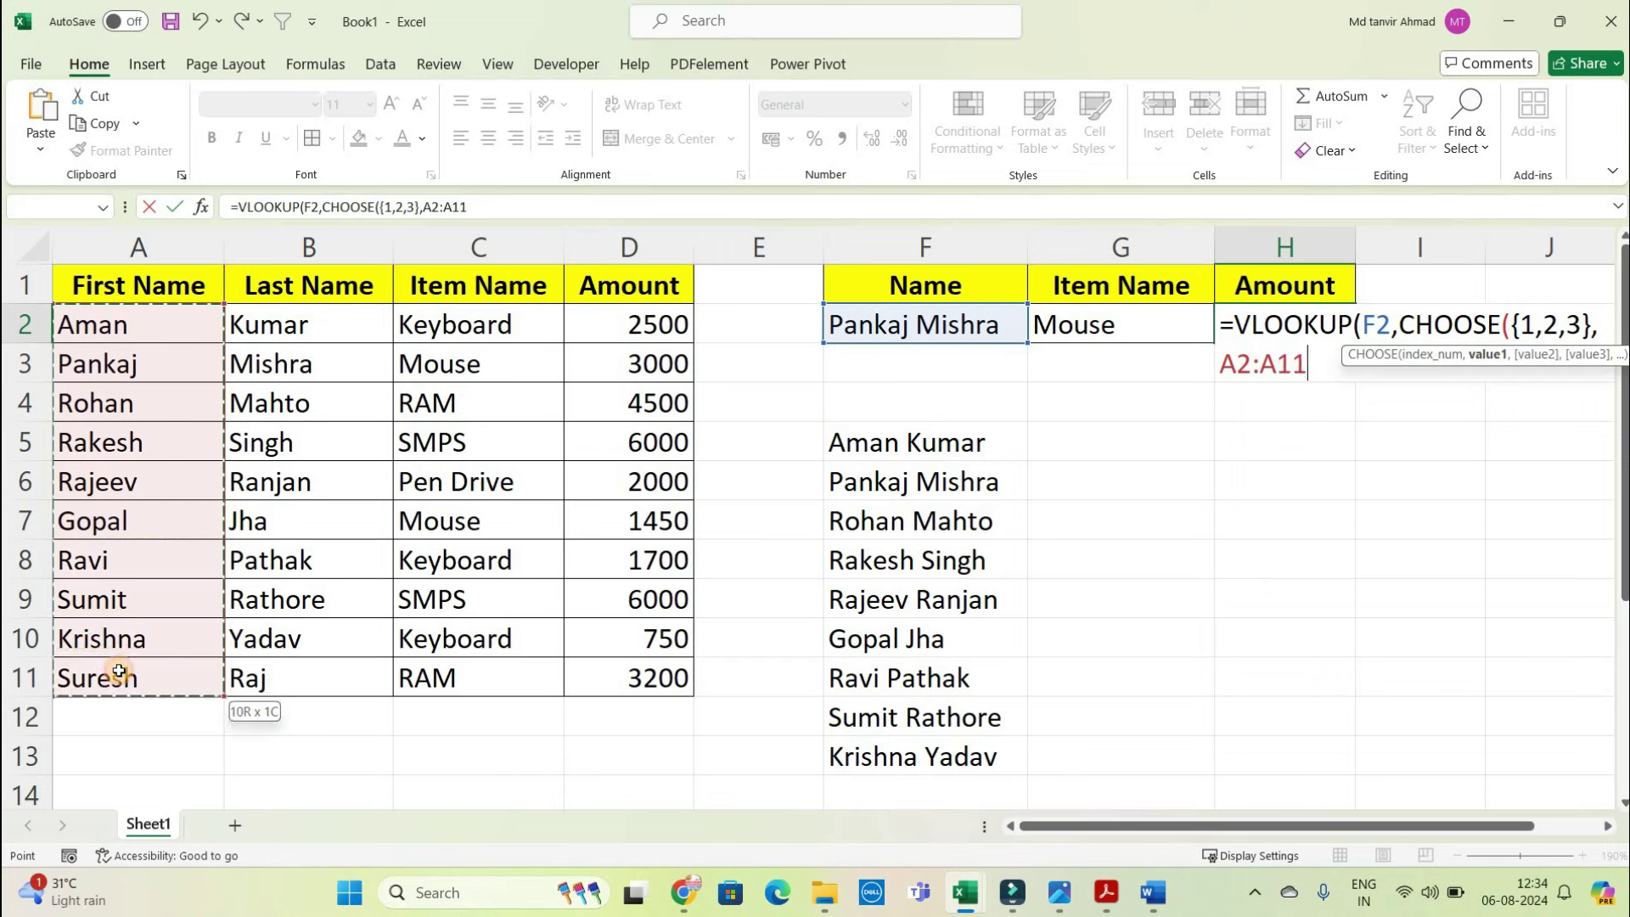
pyautogui.write('&')
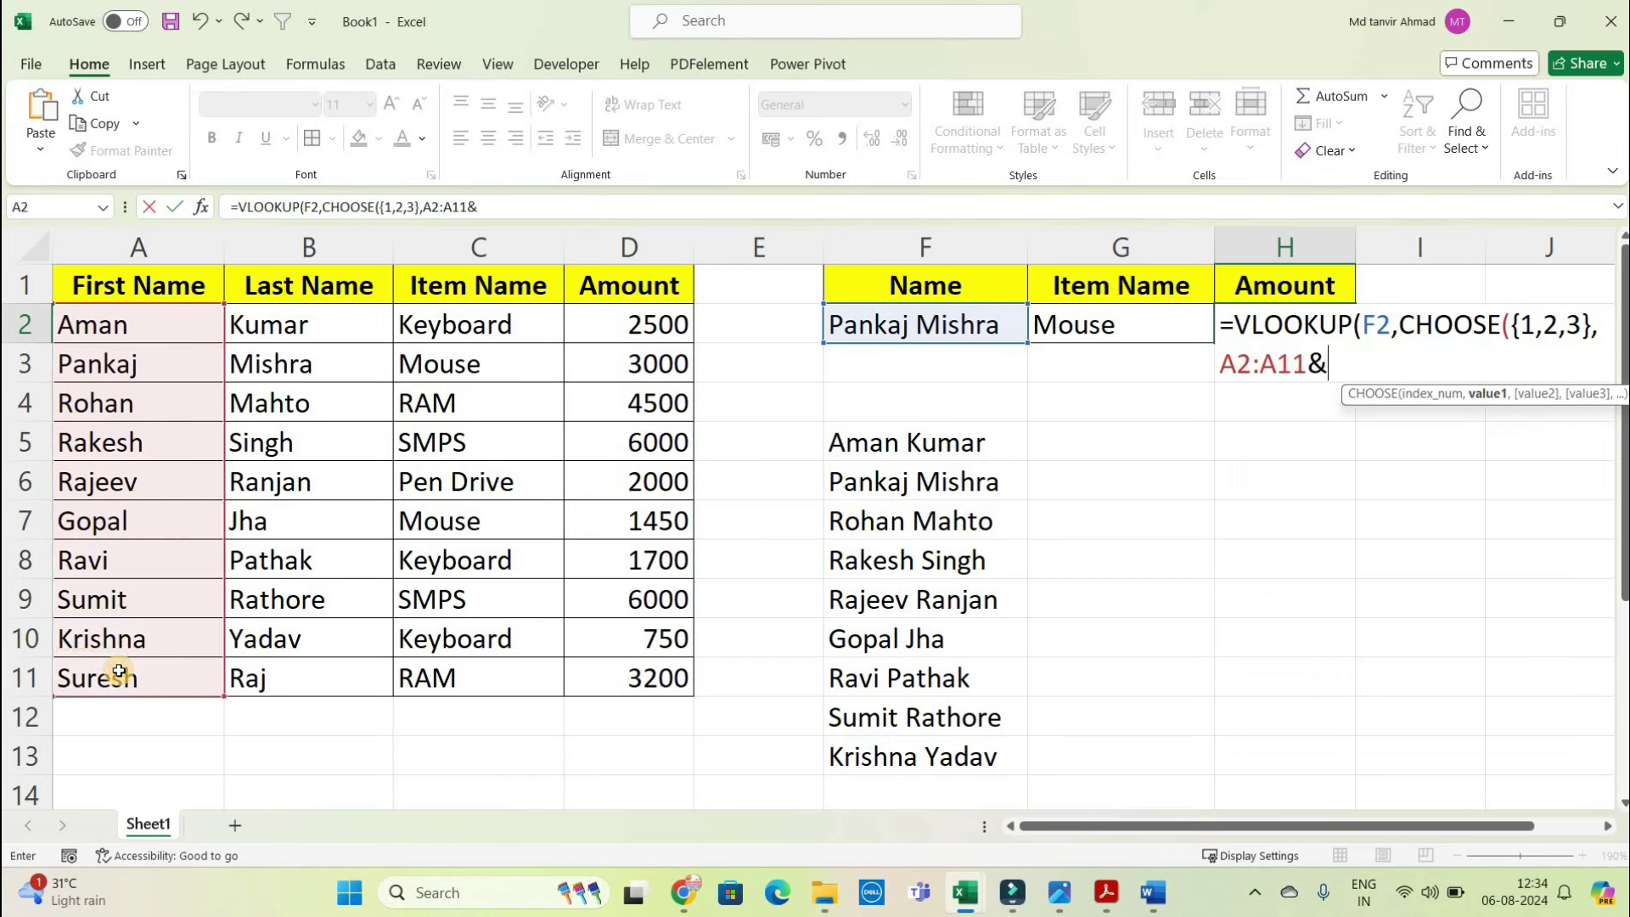
pyautogui.write('" "')
pyautogui.write('&')
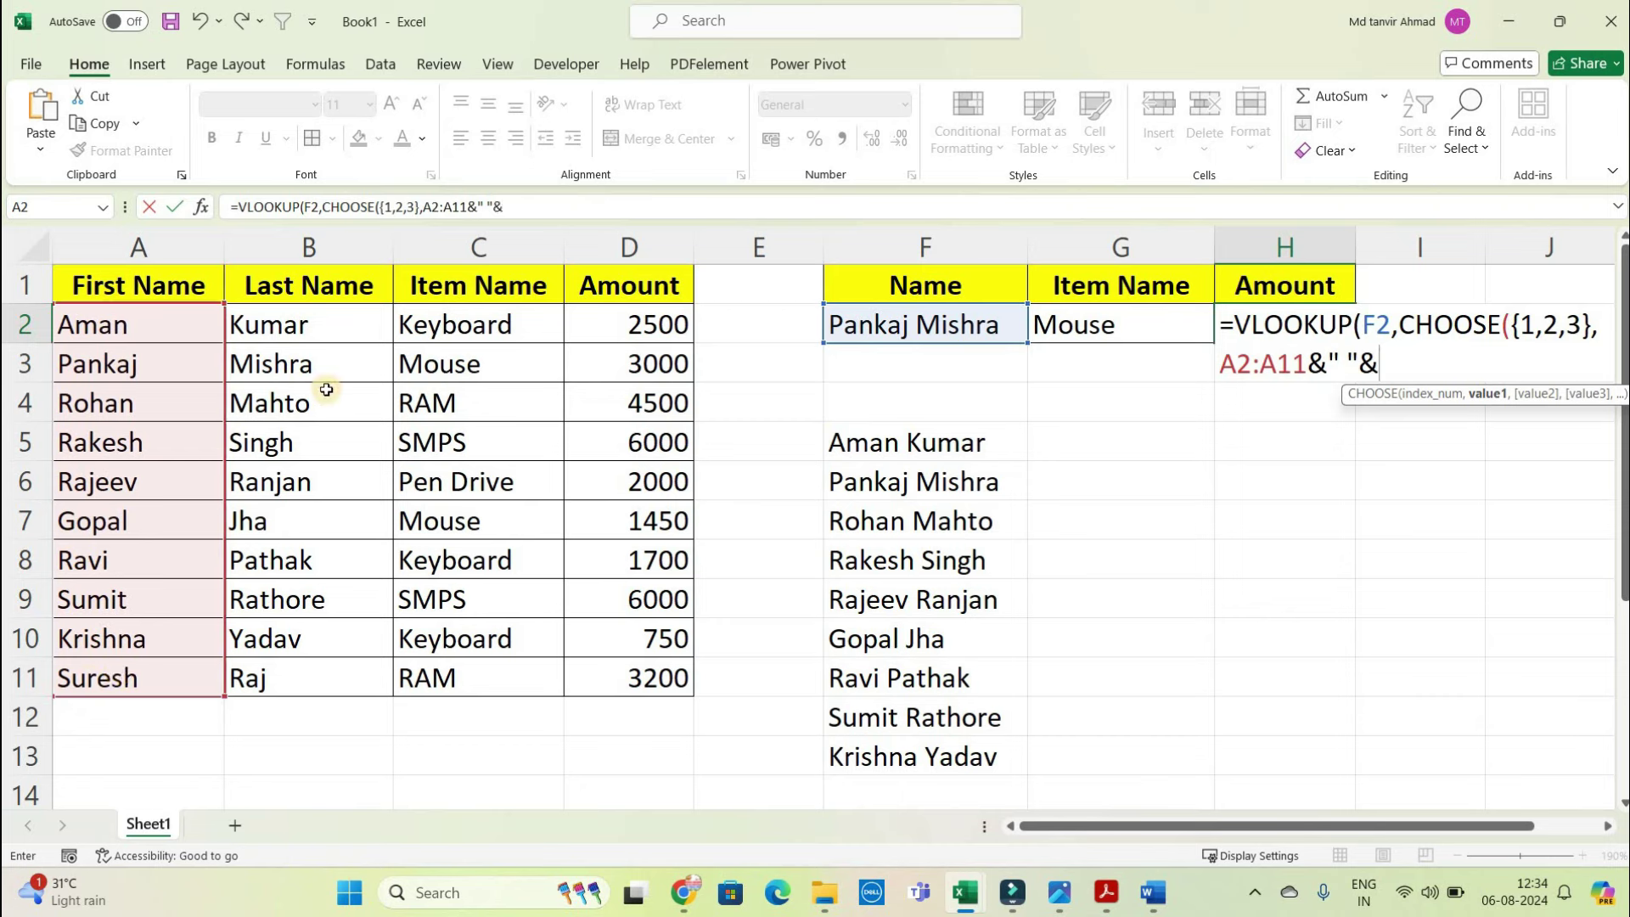
pyautogui.moveTo(296, 331); pyautogui.dragTo(298, 672)
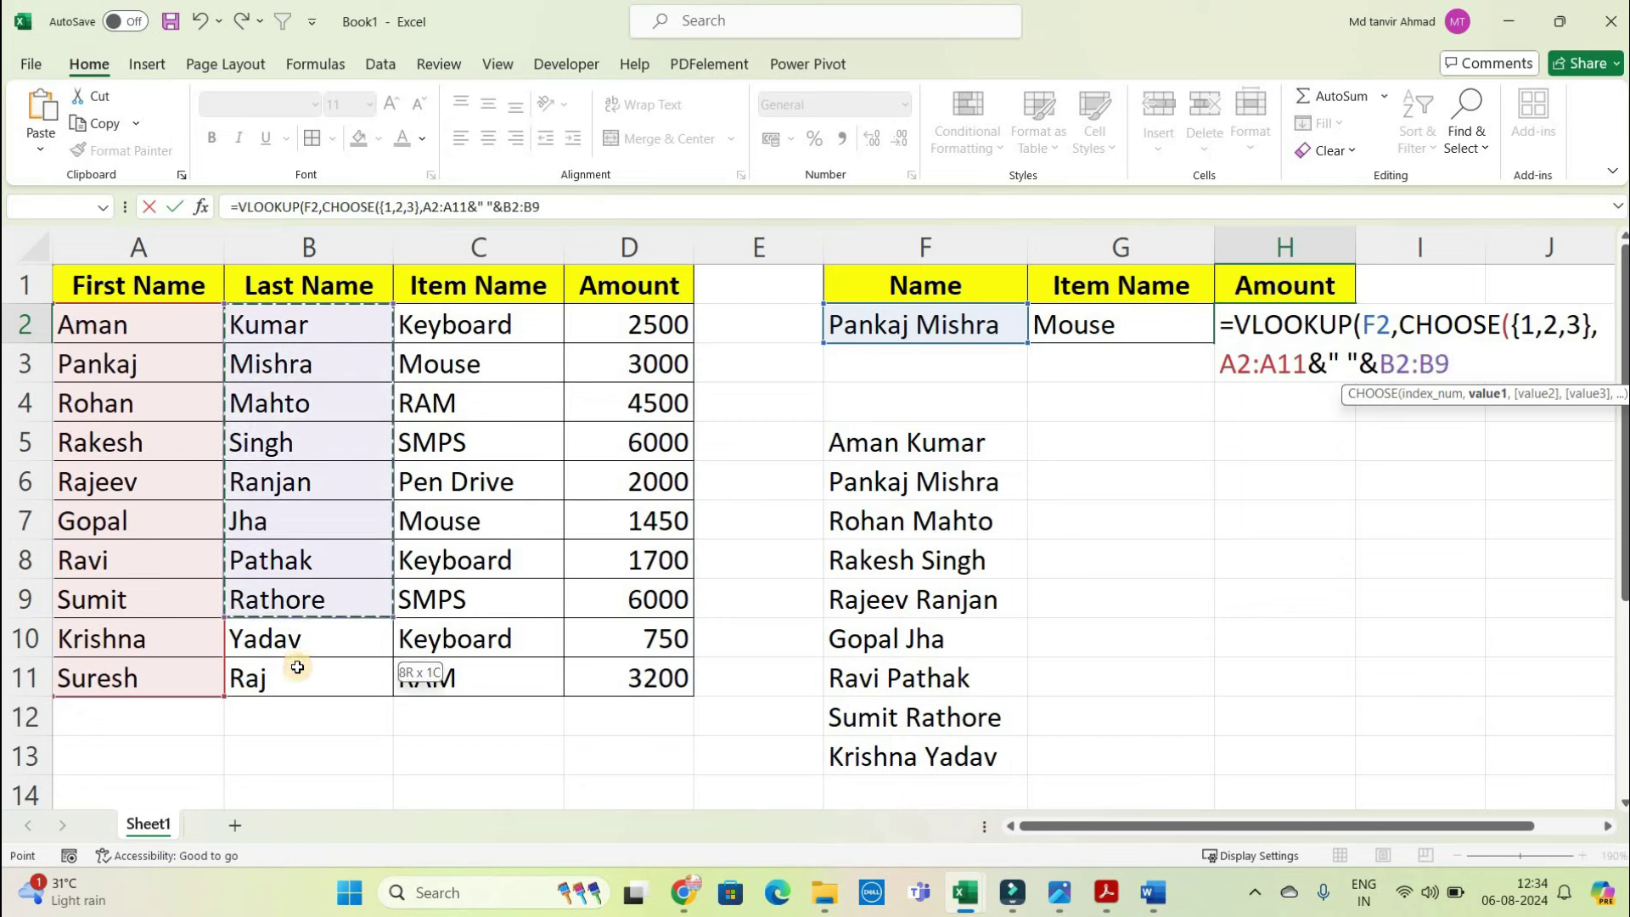
pyautogui.write(',')
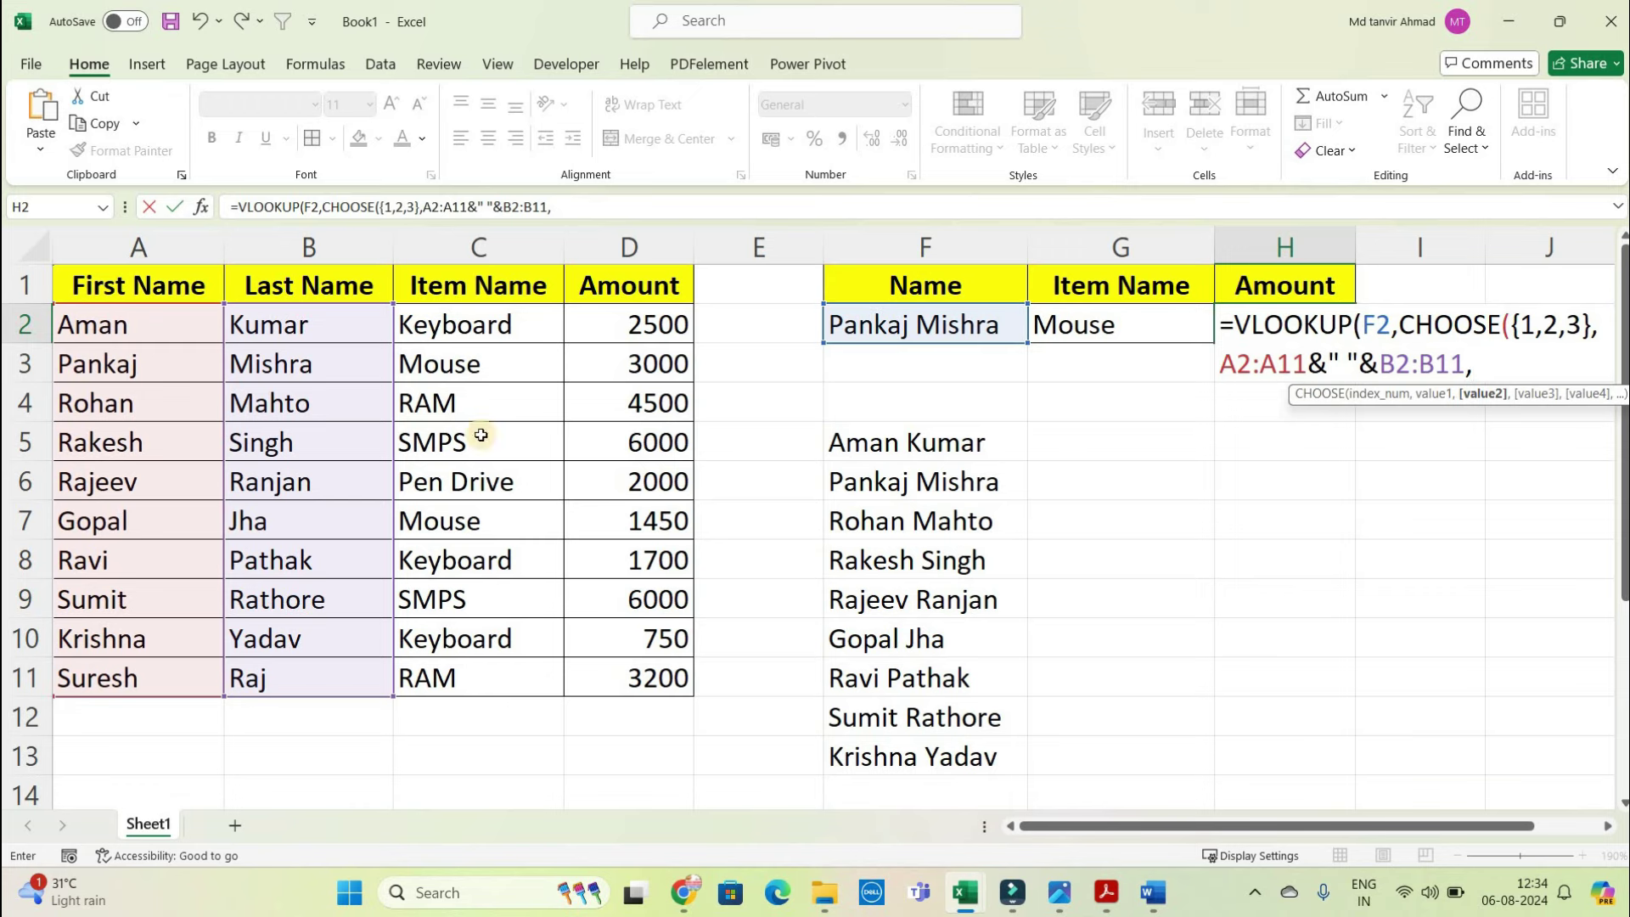
pyautogui.moveTo(481, 337); pyautogui.dragTo(473, 662)
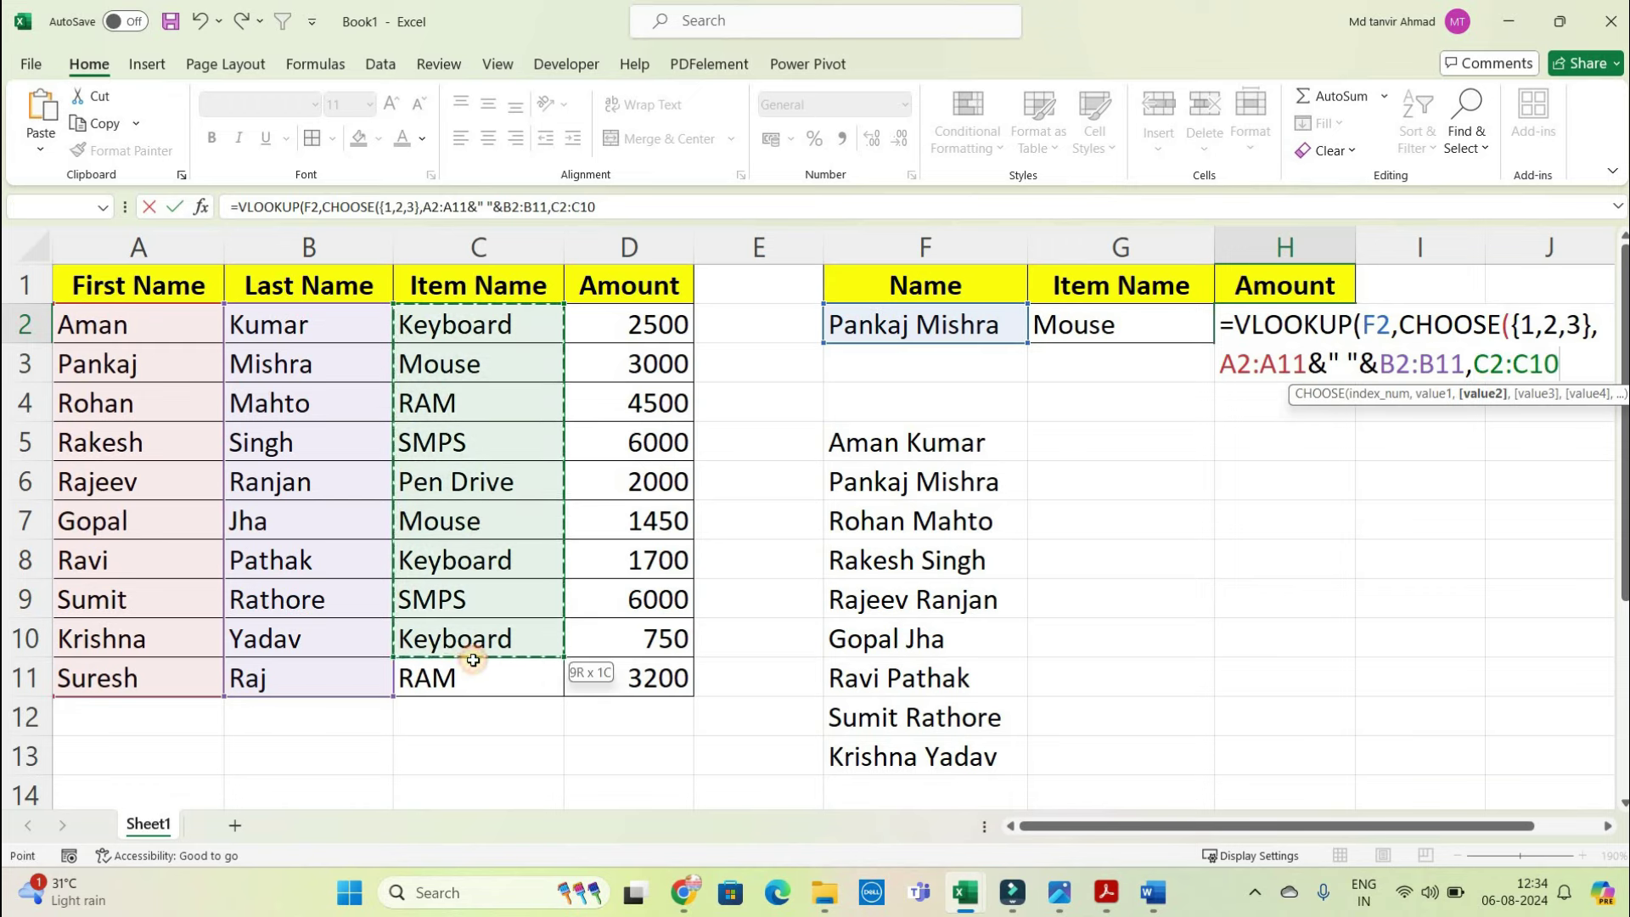
pyautogui.write(',')
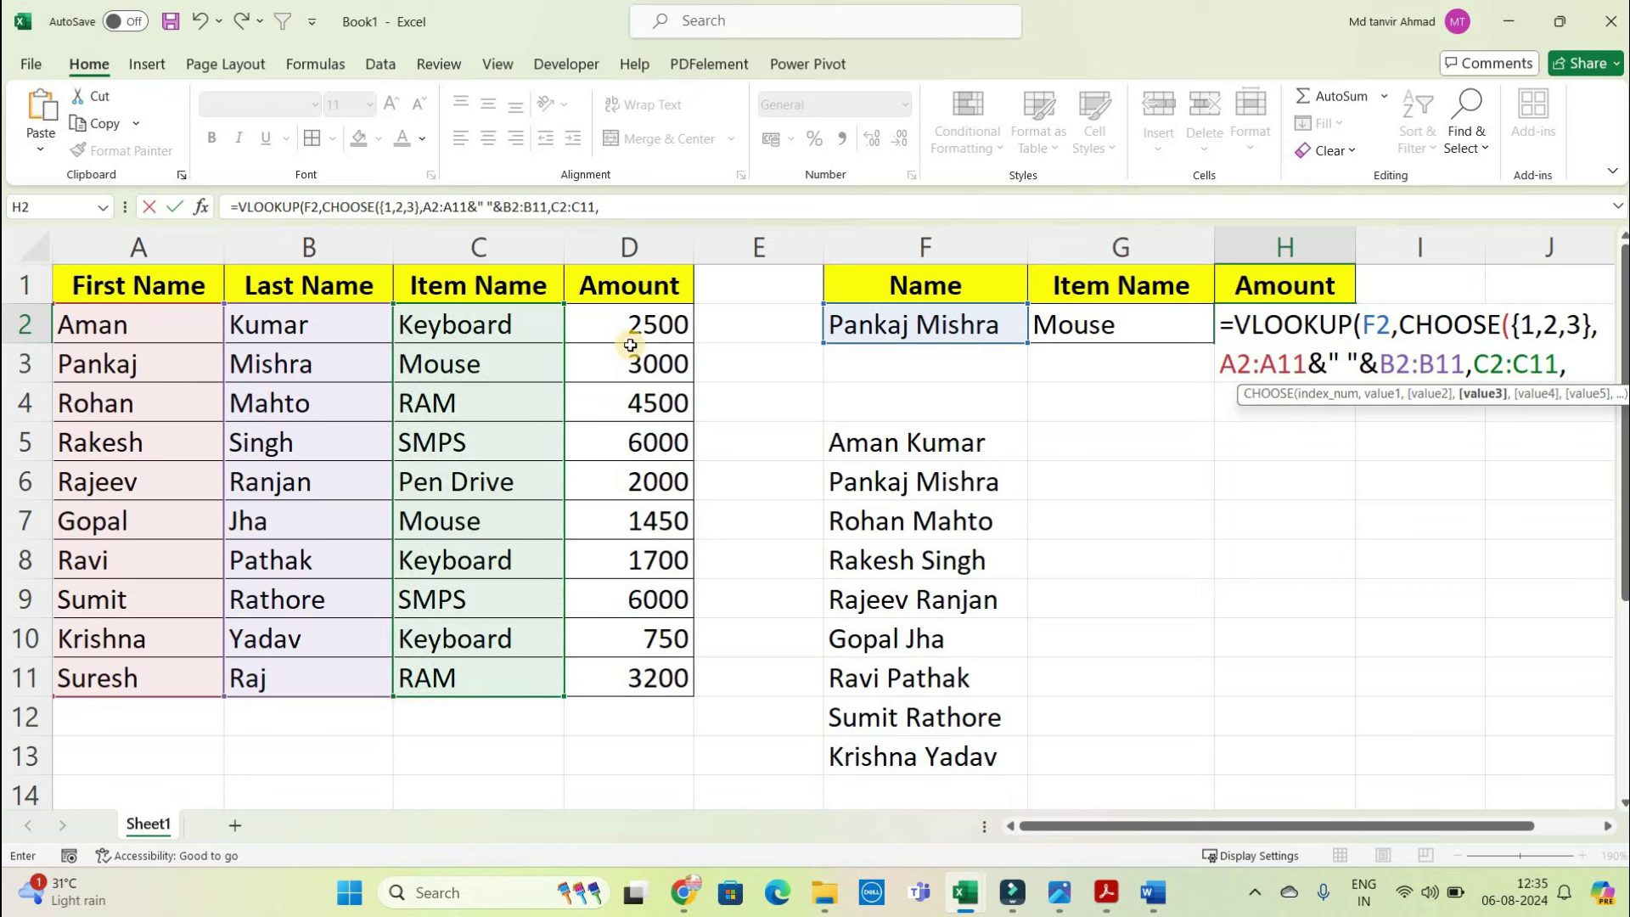
pyautogui.moveTo(626, 328); pyautogui.dragTo(635, 670)
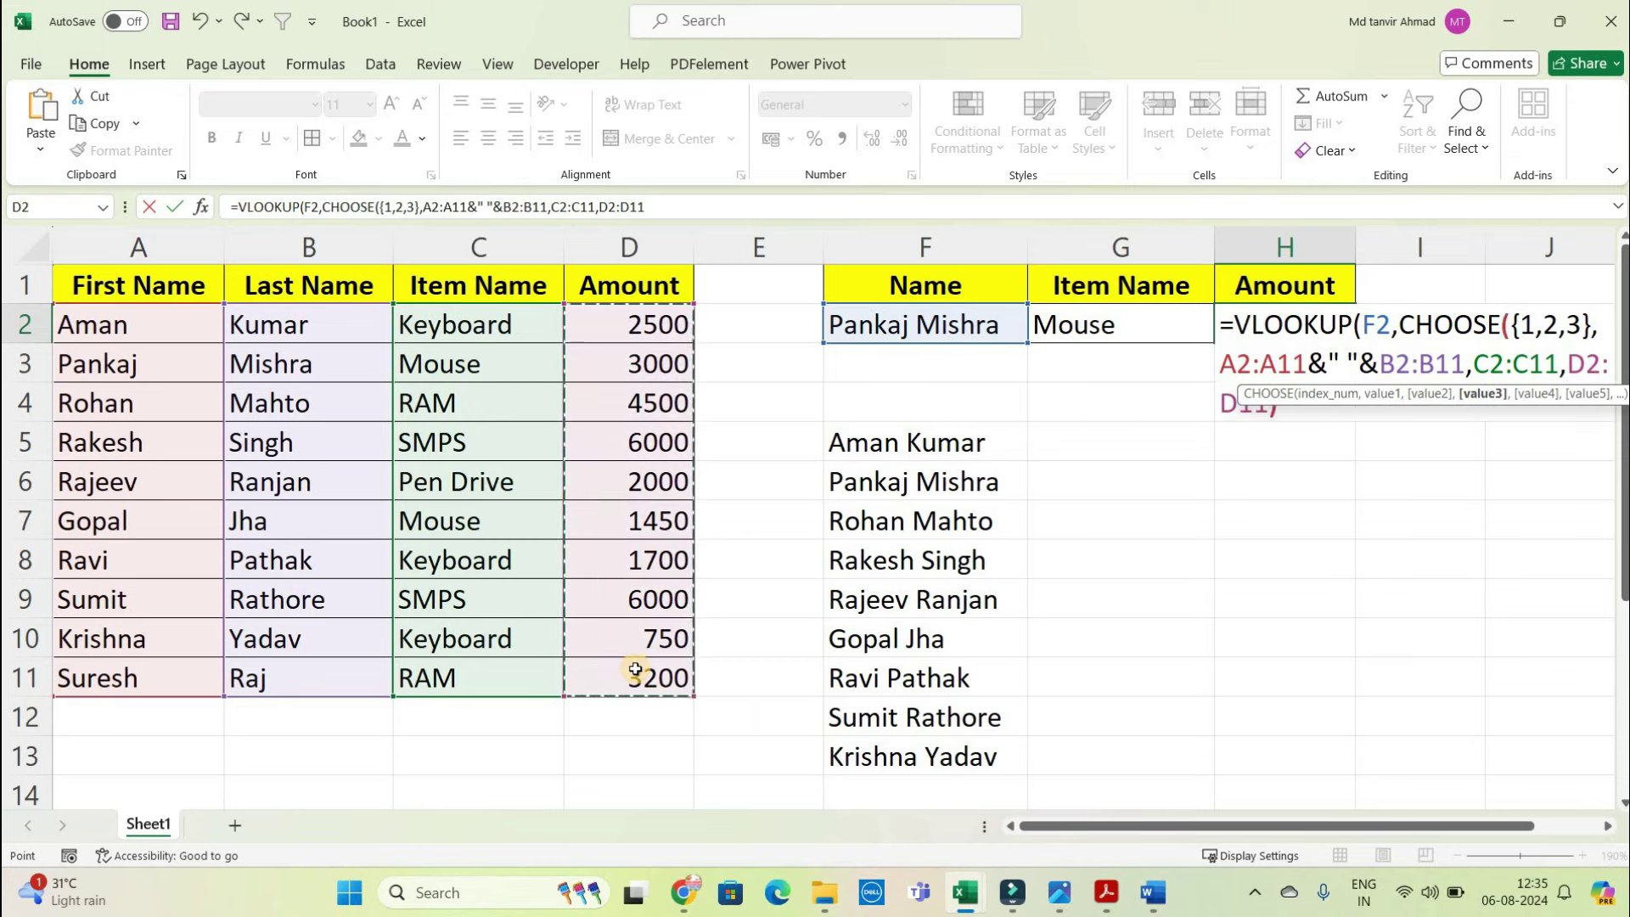
pyautogui.write('),')
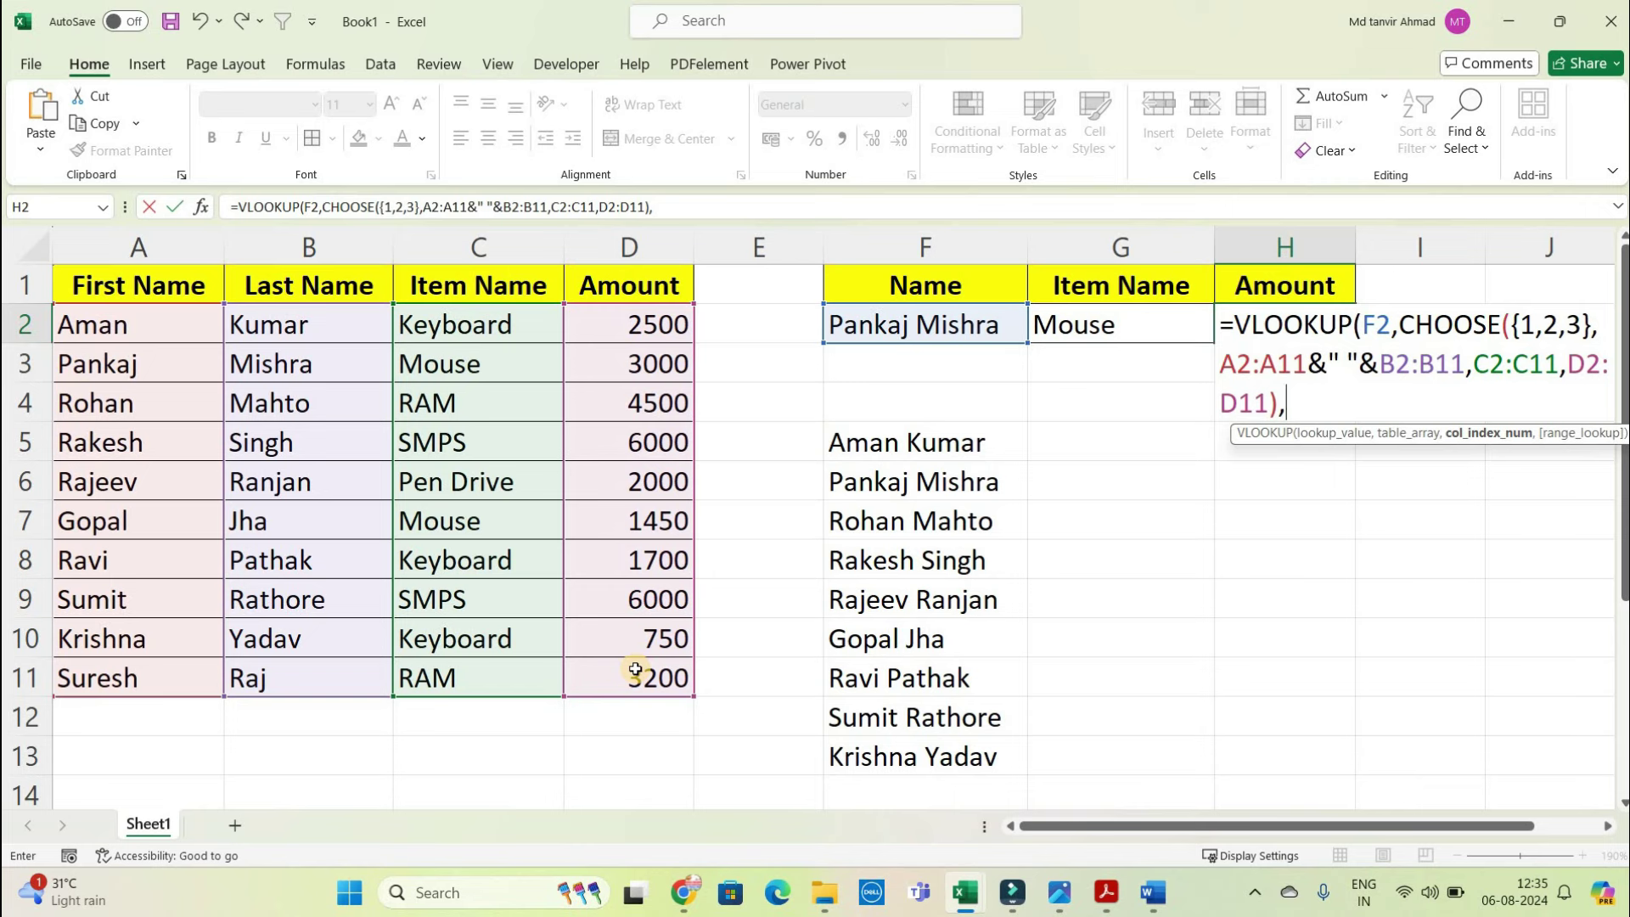
pyautogui.write('3')
pyautogui.write(',0')
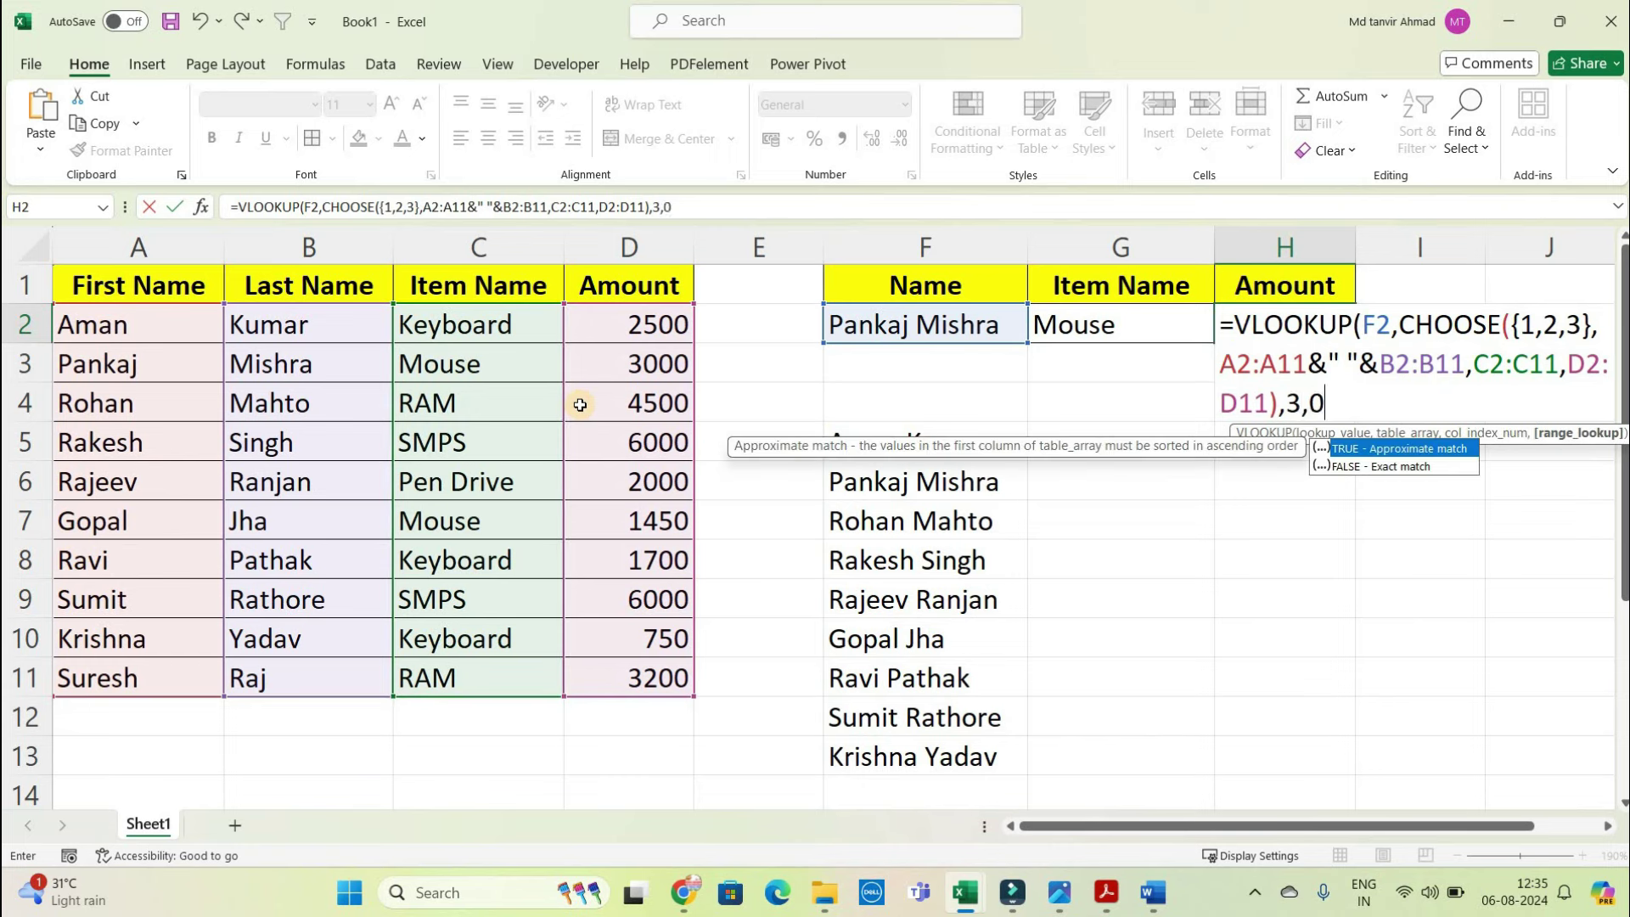
pyautogui.write(')')
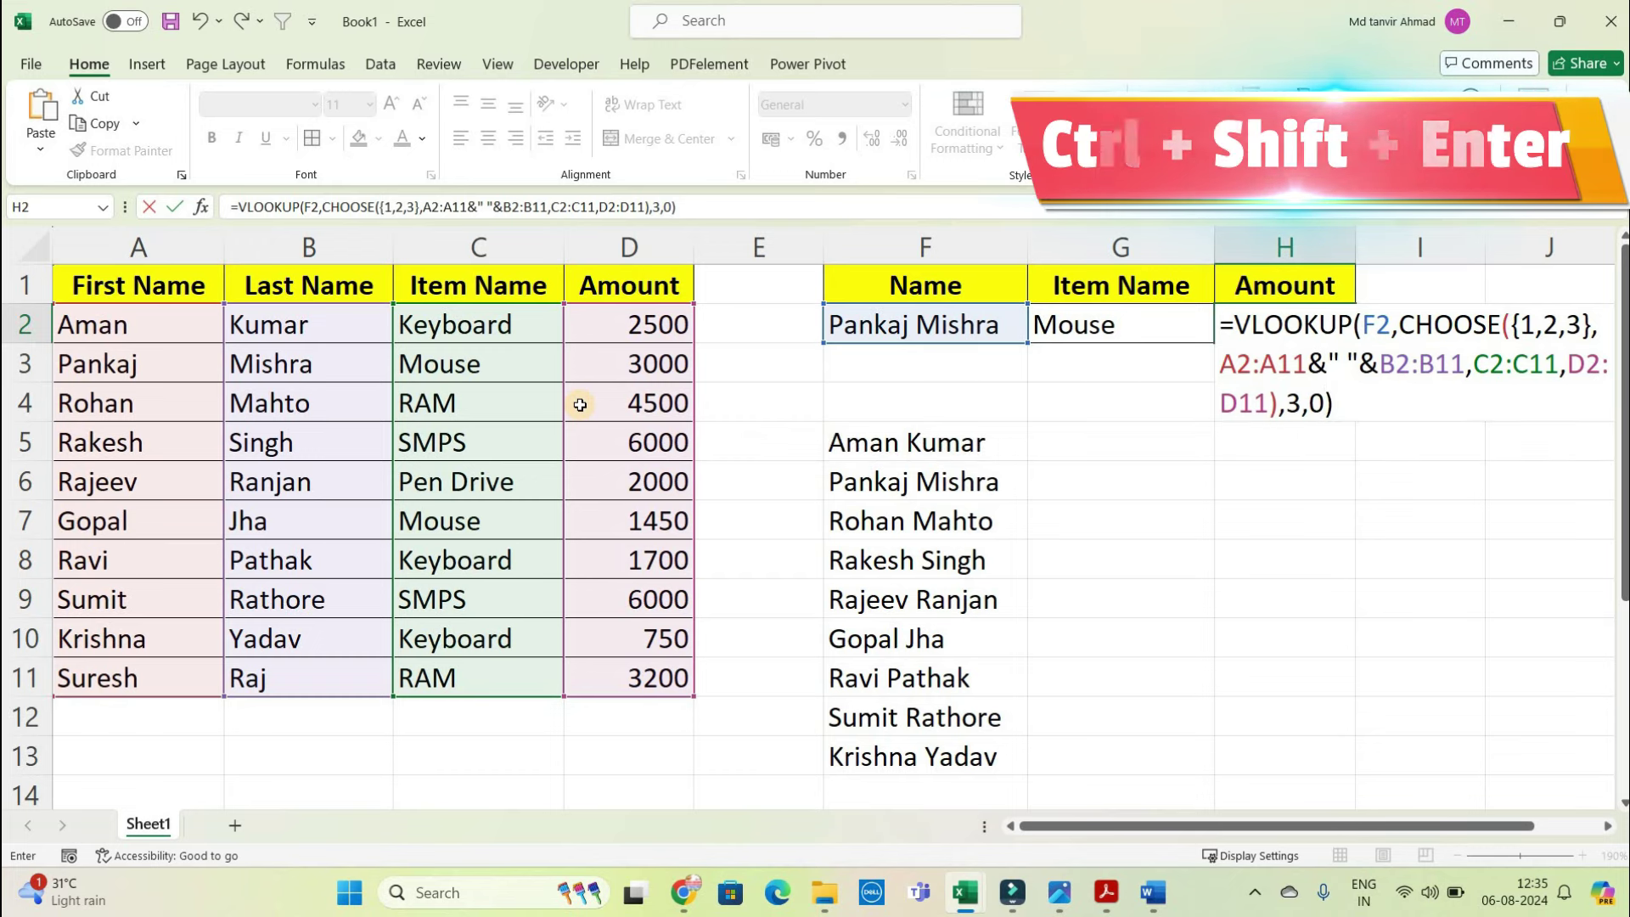
# - Commit H2 with Ctrl+Shift+Enter, then test two more full names in F2, ending at RAM and 3200
pyautogui.hotkey('ctrl', 'shift', 'Return')
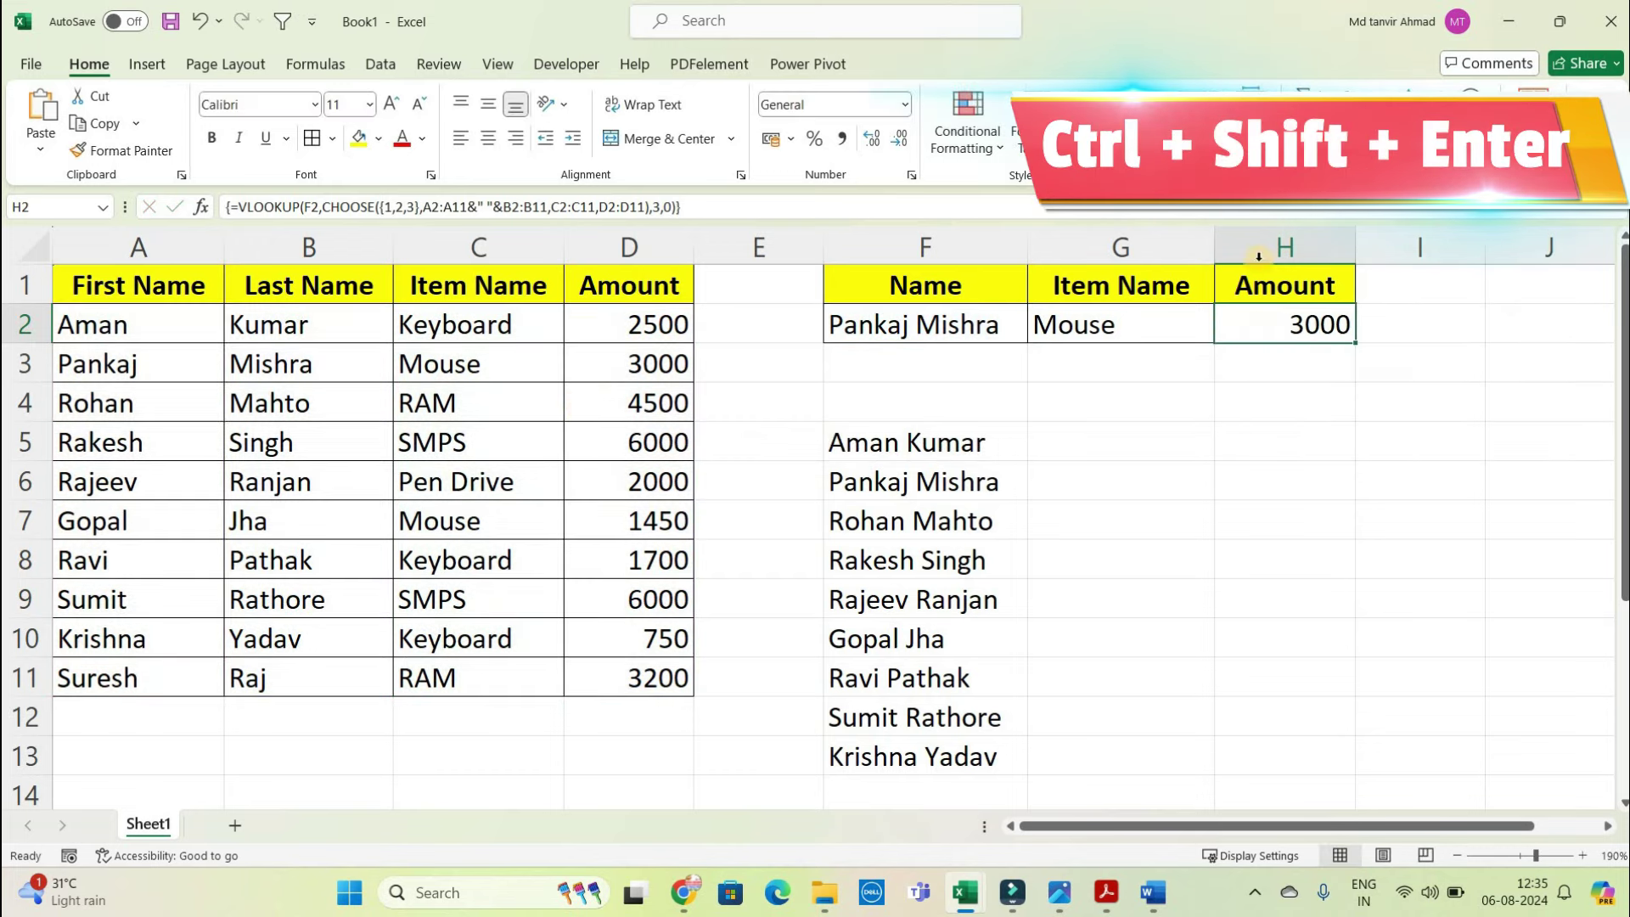
pyautogui.click(990, 326)
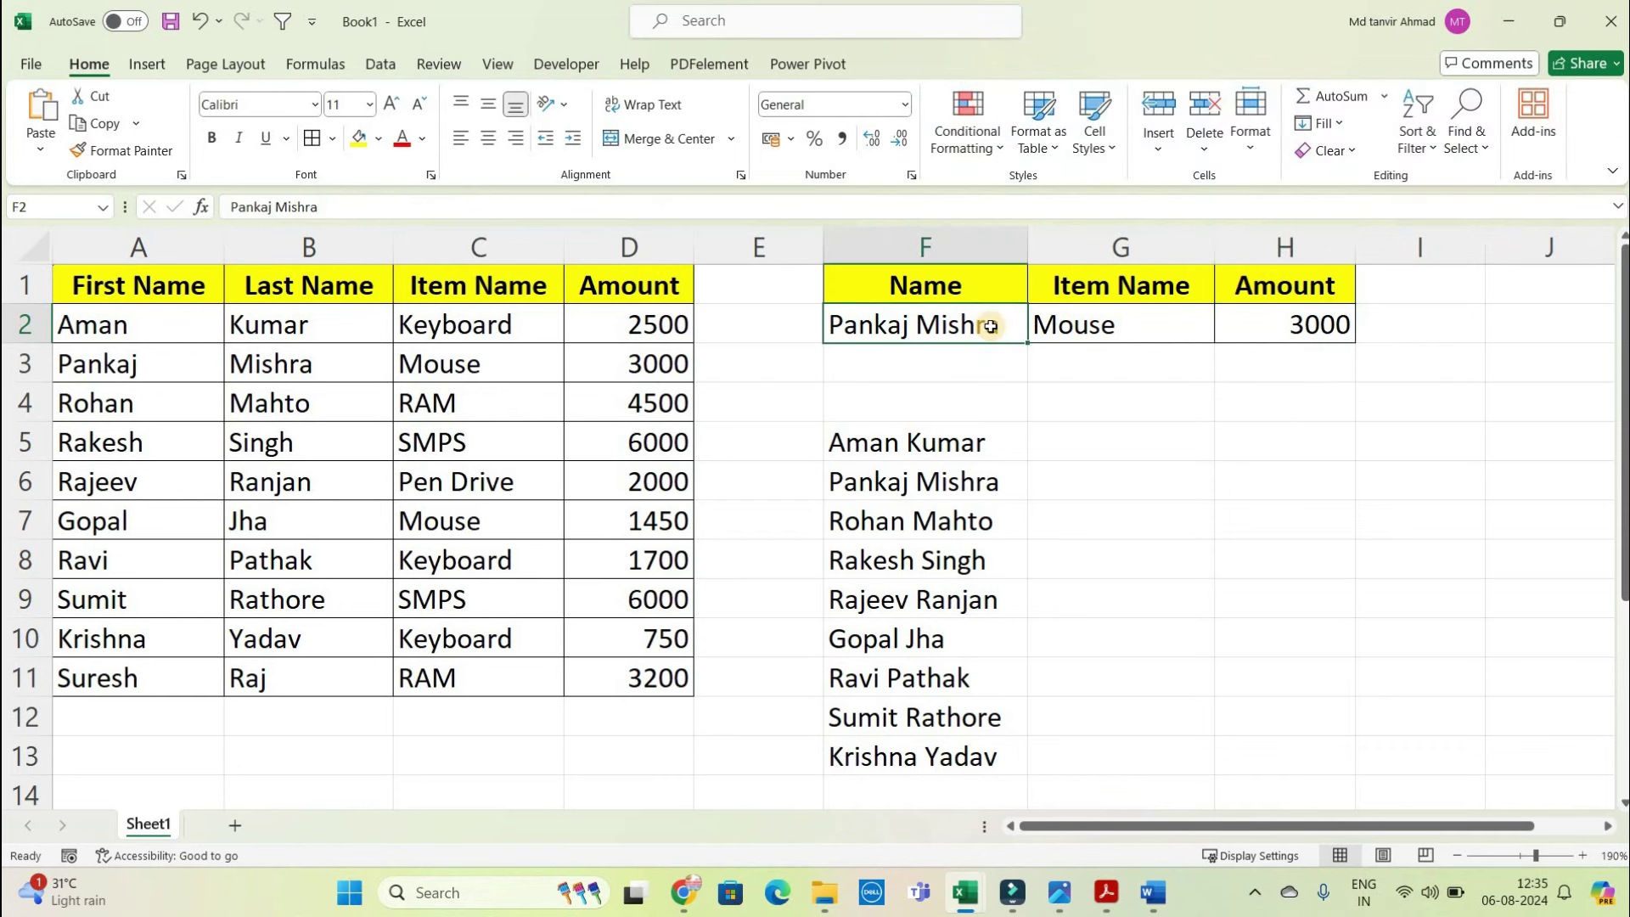
pyautogui.write('Gopal ')
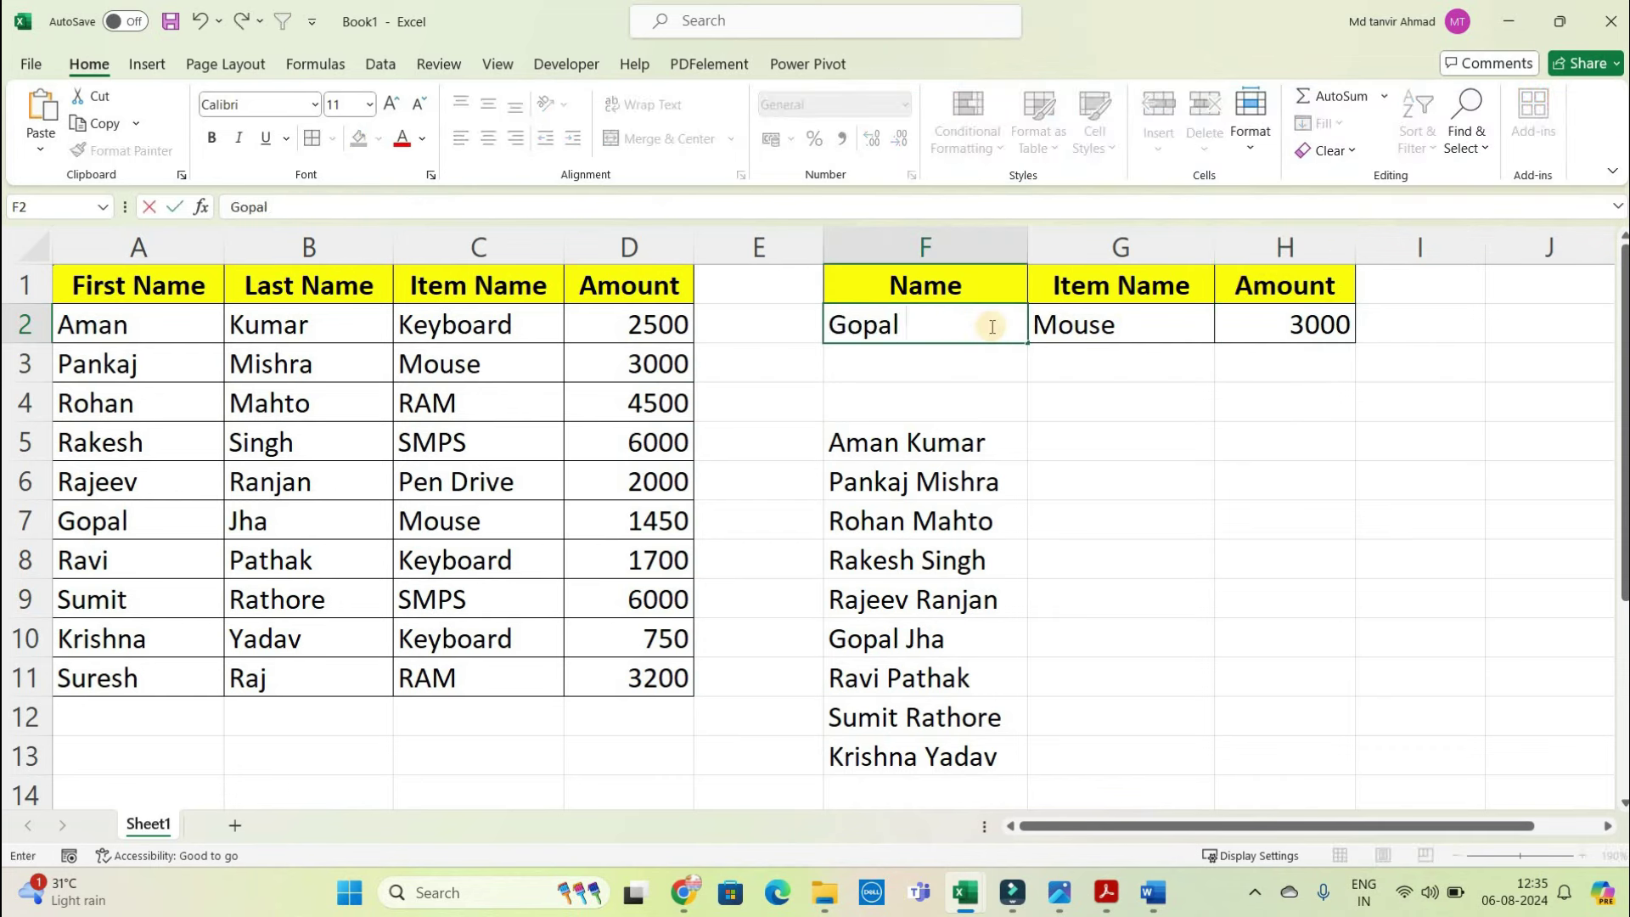
pyautogui.write('Jha')
pyautogui.press('Return')
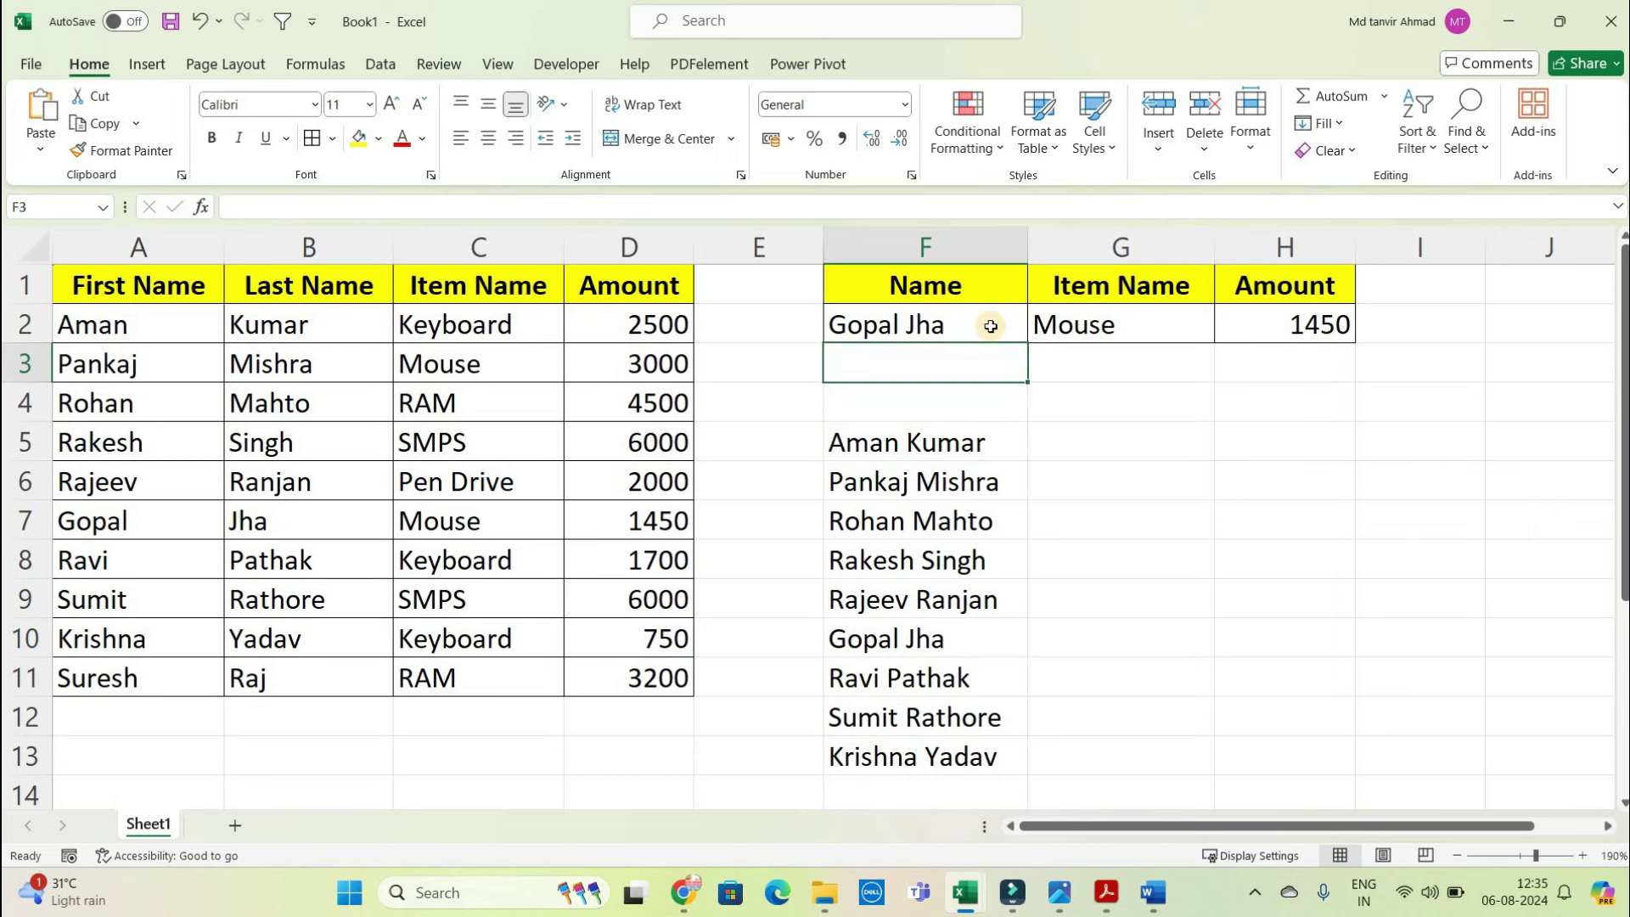
pyautogui.click(990, 326)
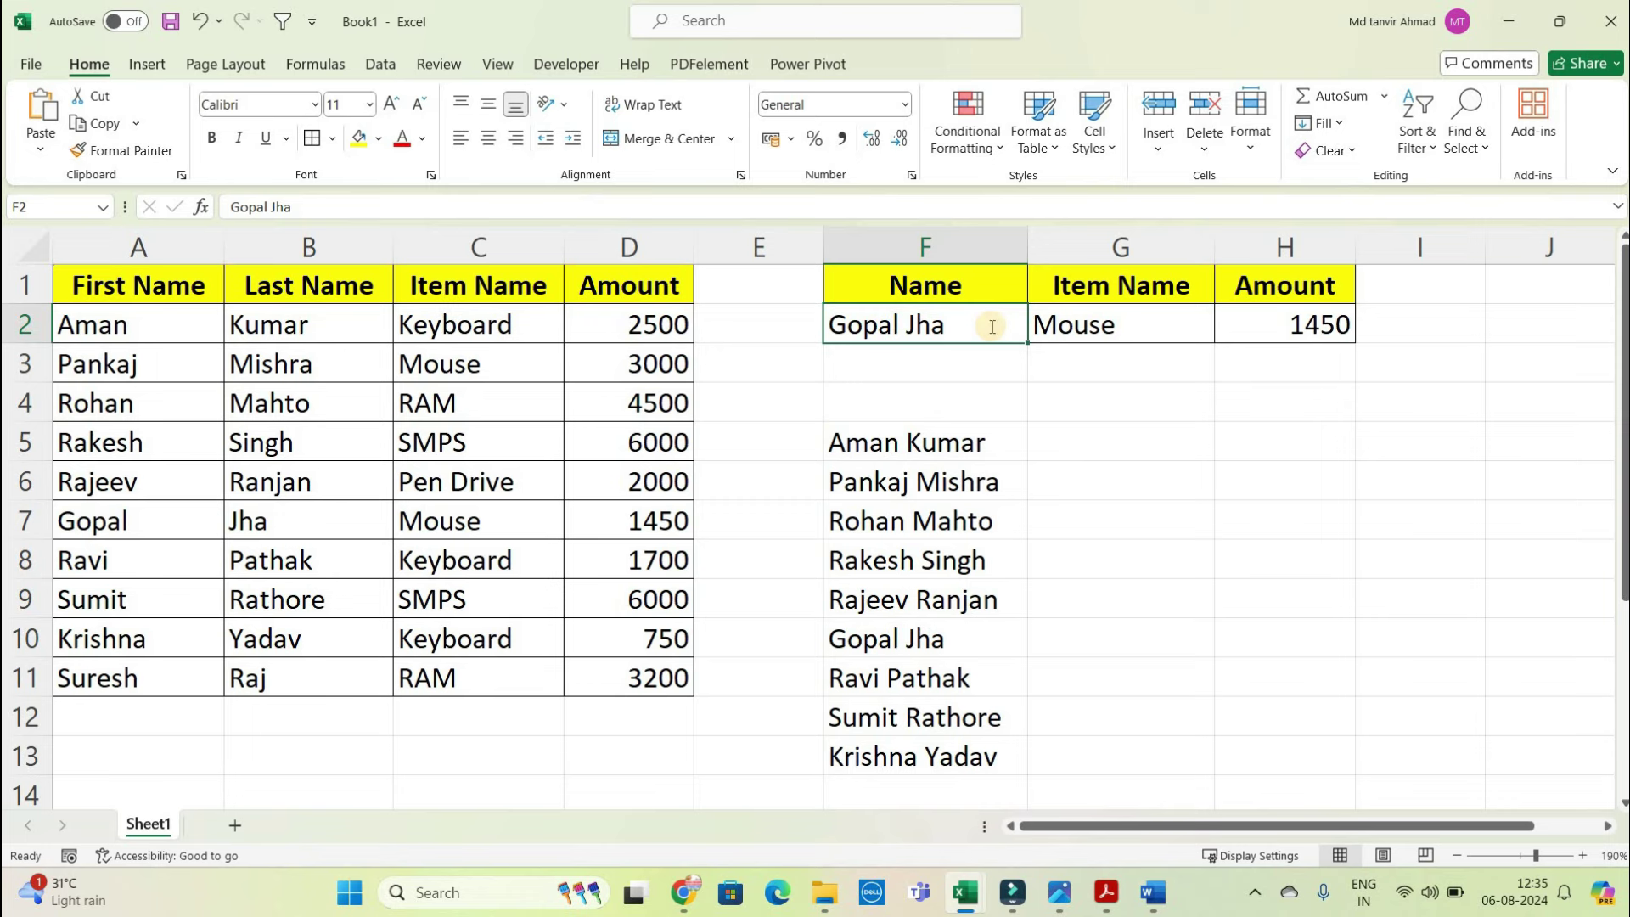
pyautogui.write('Suresh')
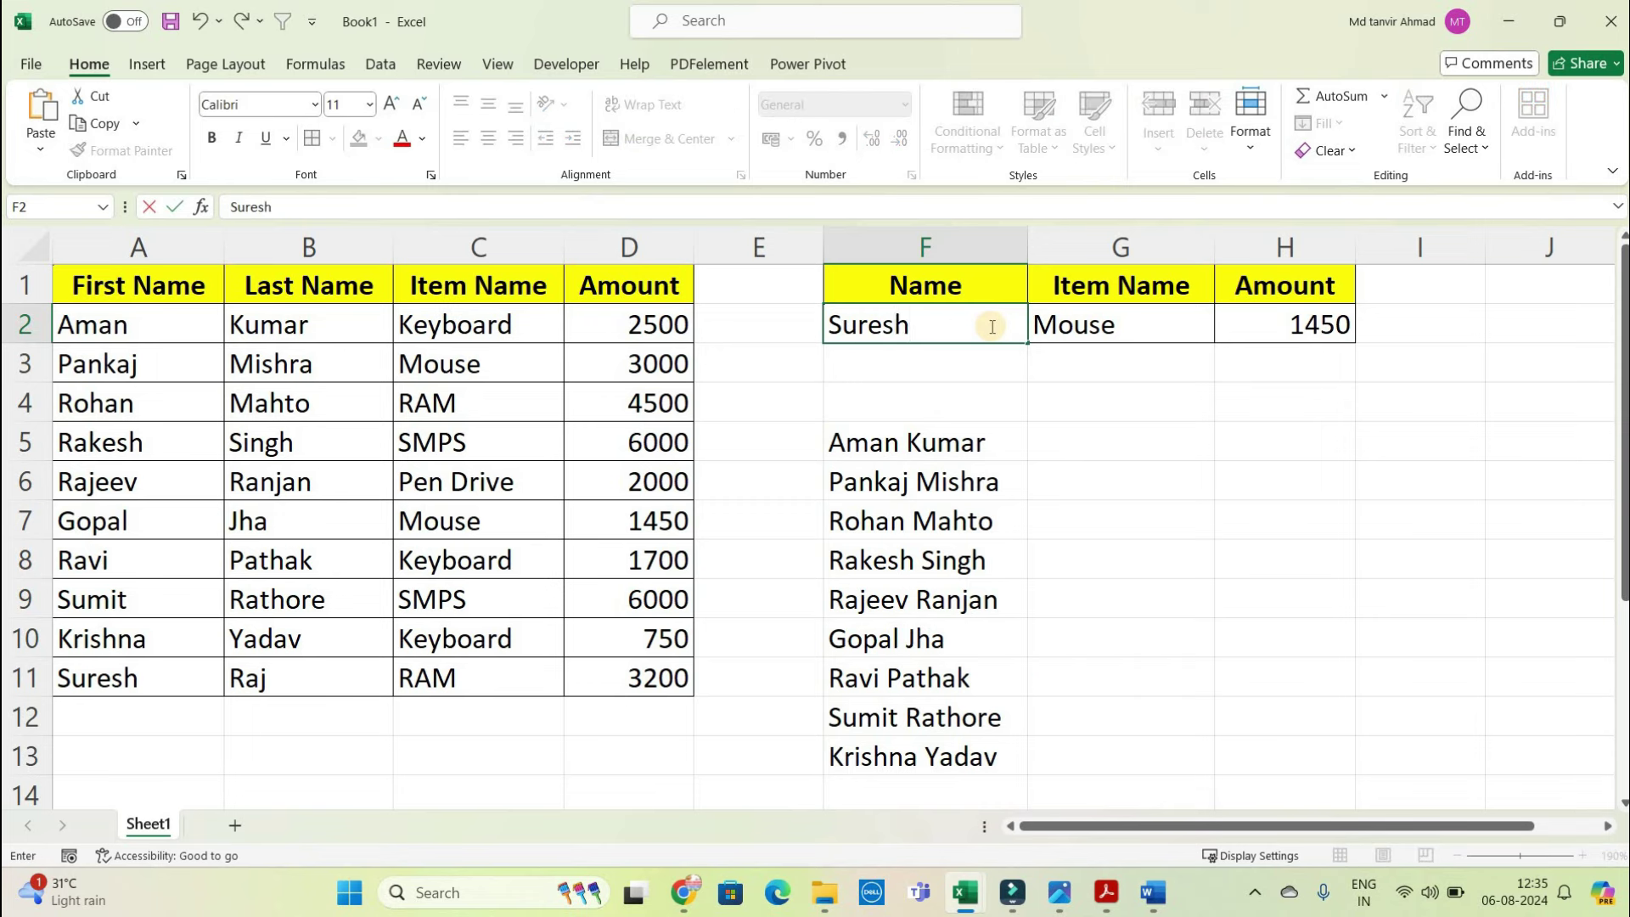
pyautogui.write(' Raj')
pyautogui.press('Return')
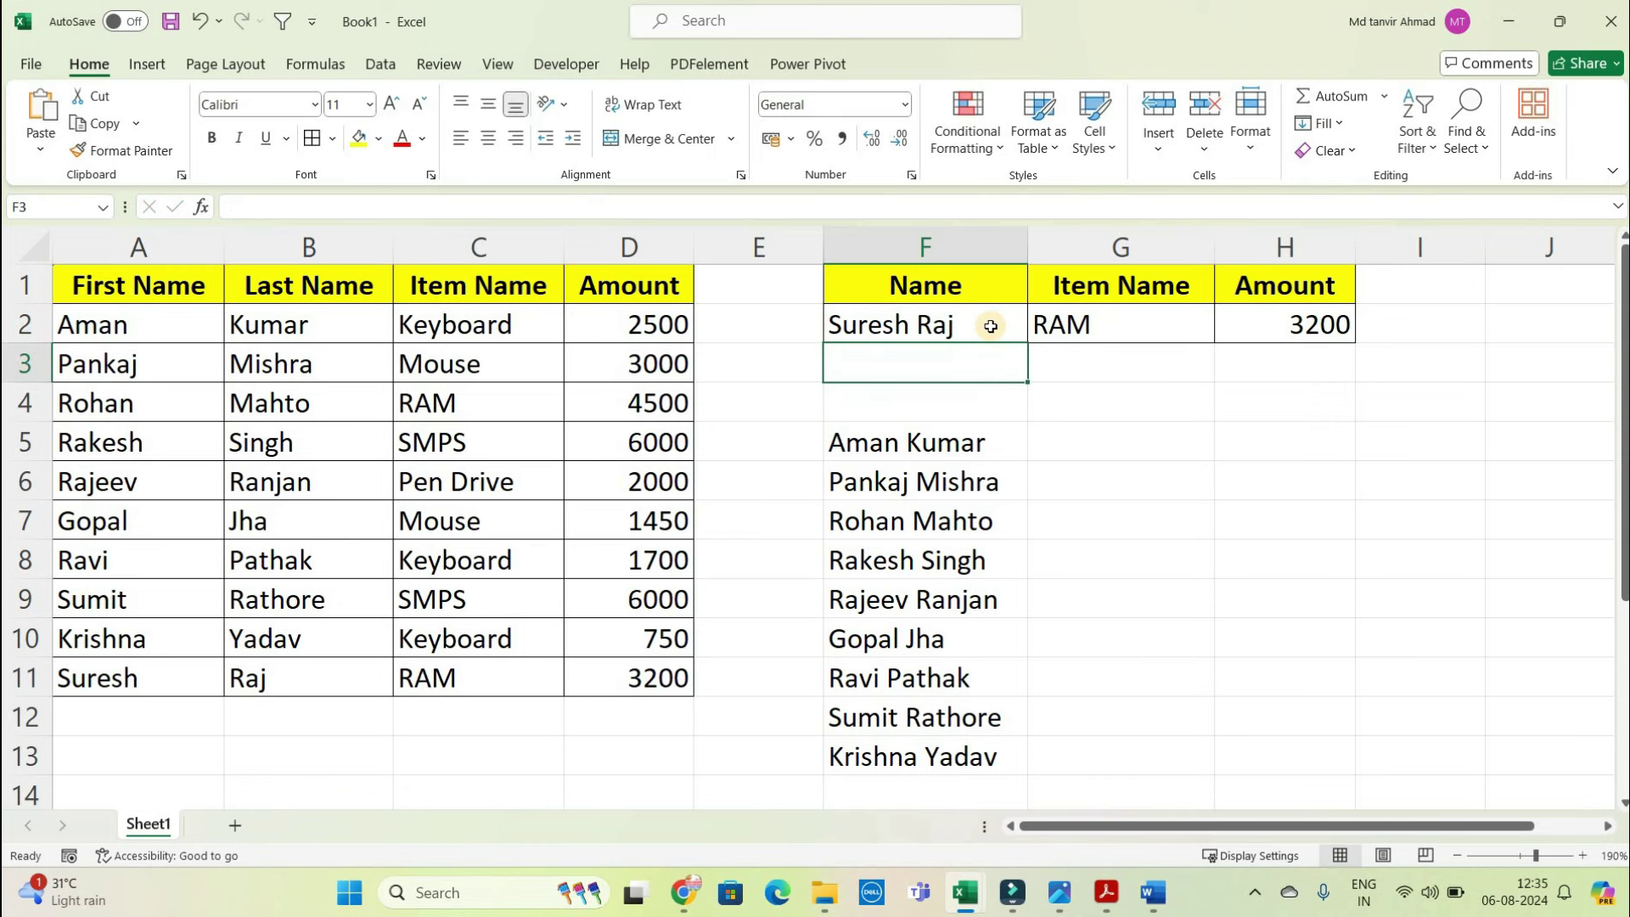